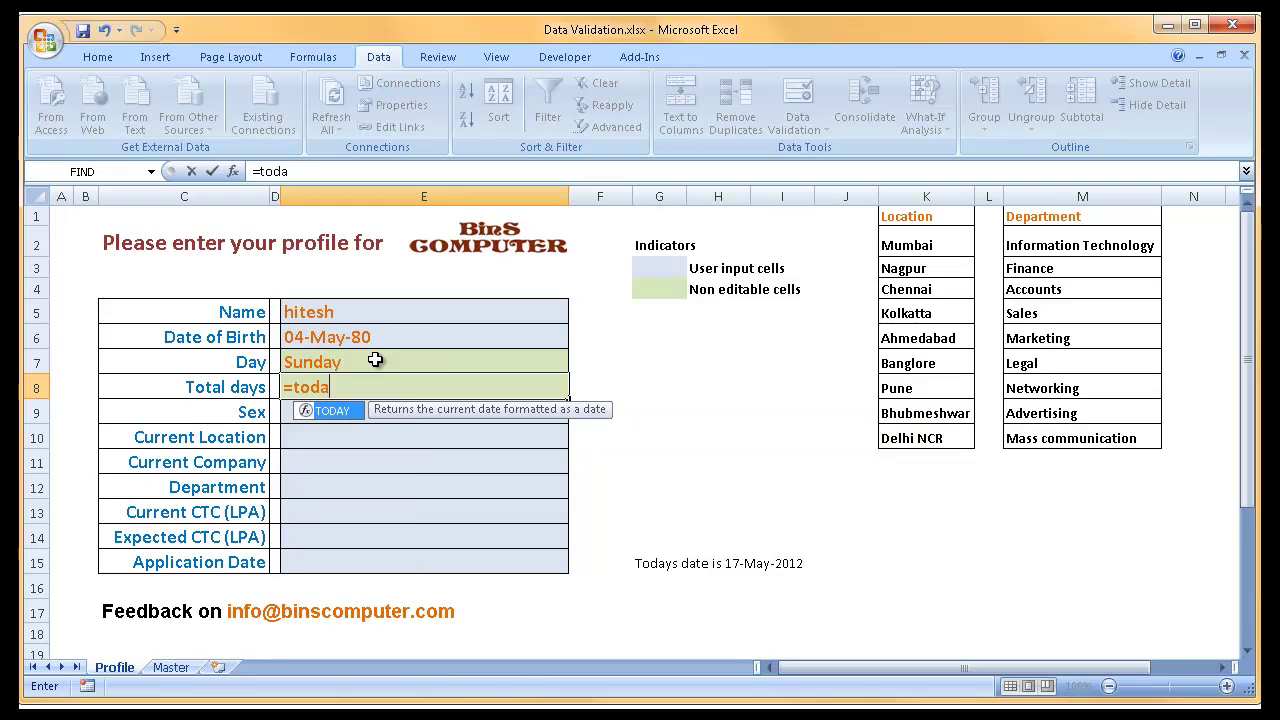
Step: Complete the Total days formula in cell E8 as =TODAY()-E6
key("Tab")
type(")")
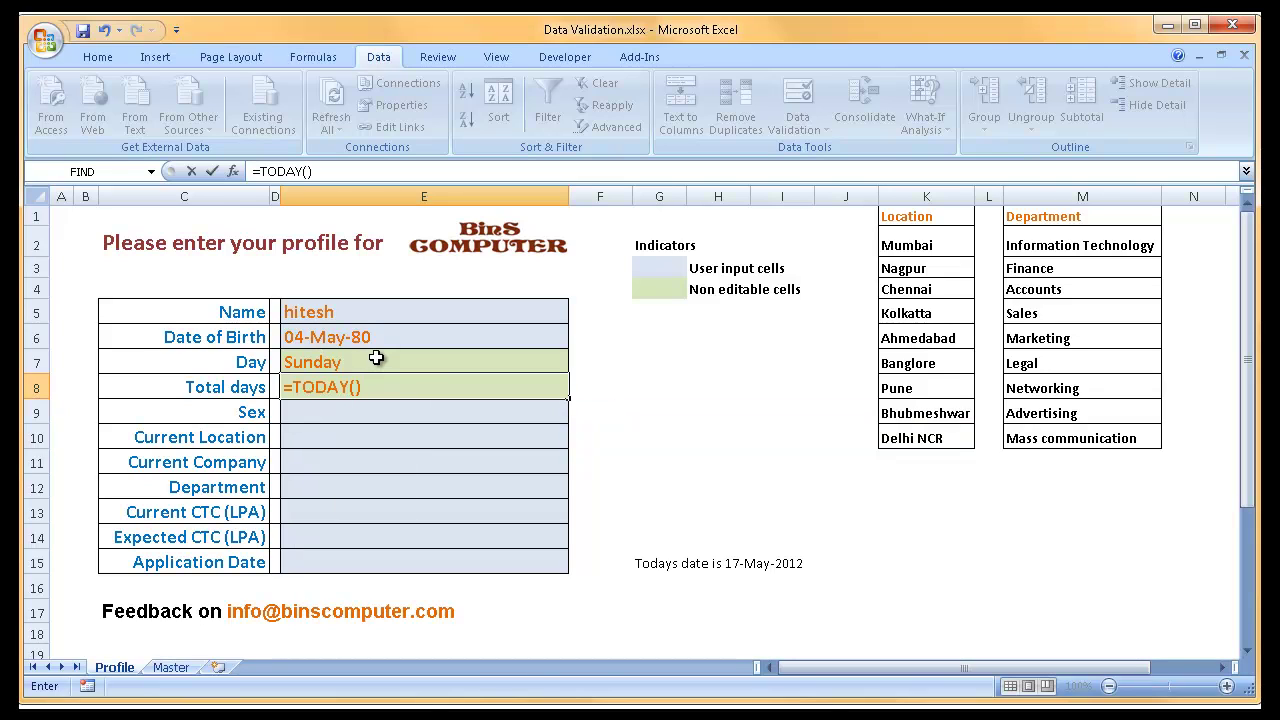
type("-")
left_click(370, 336)
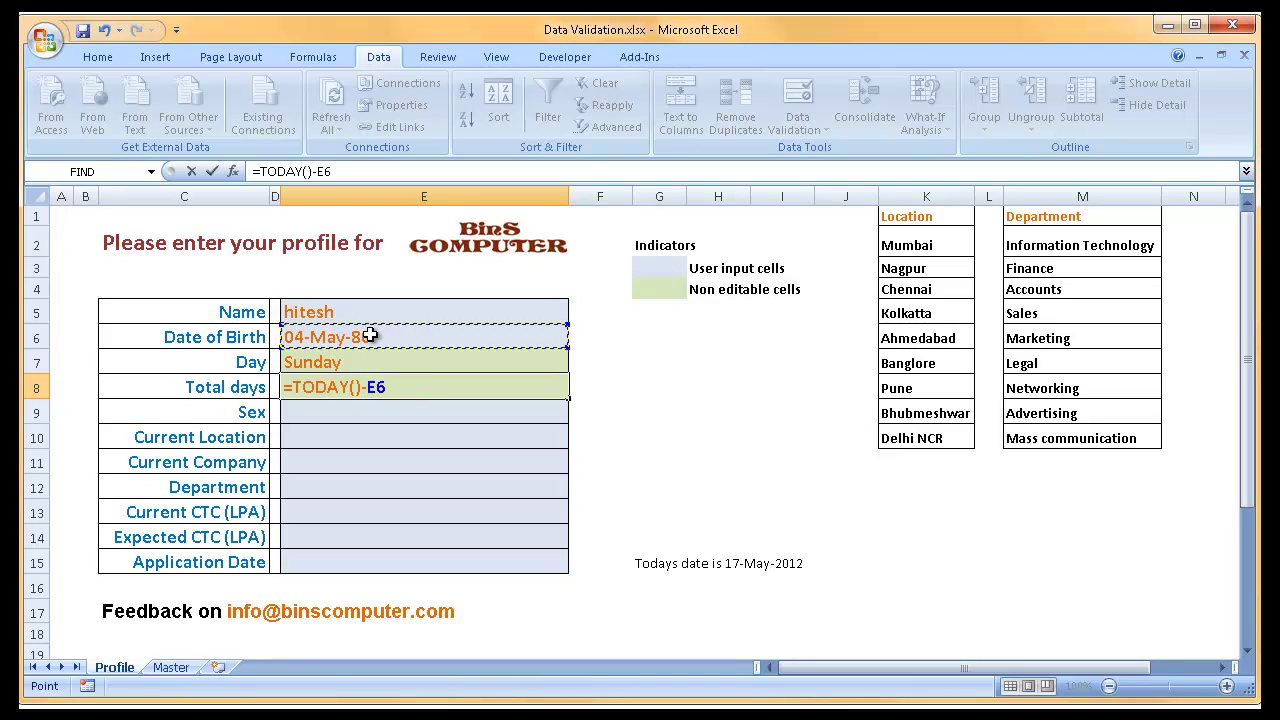
key("Return")
key("Up")
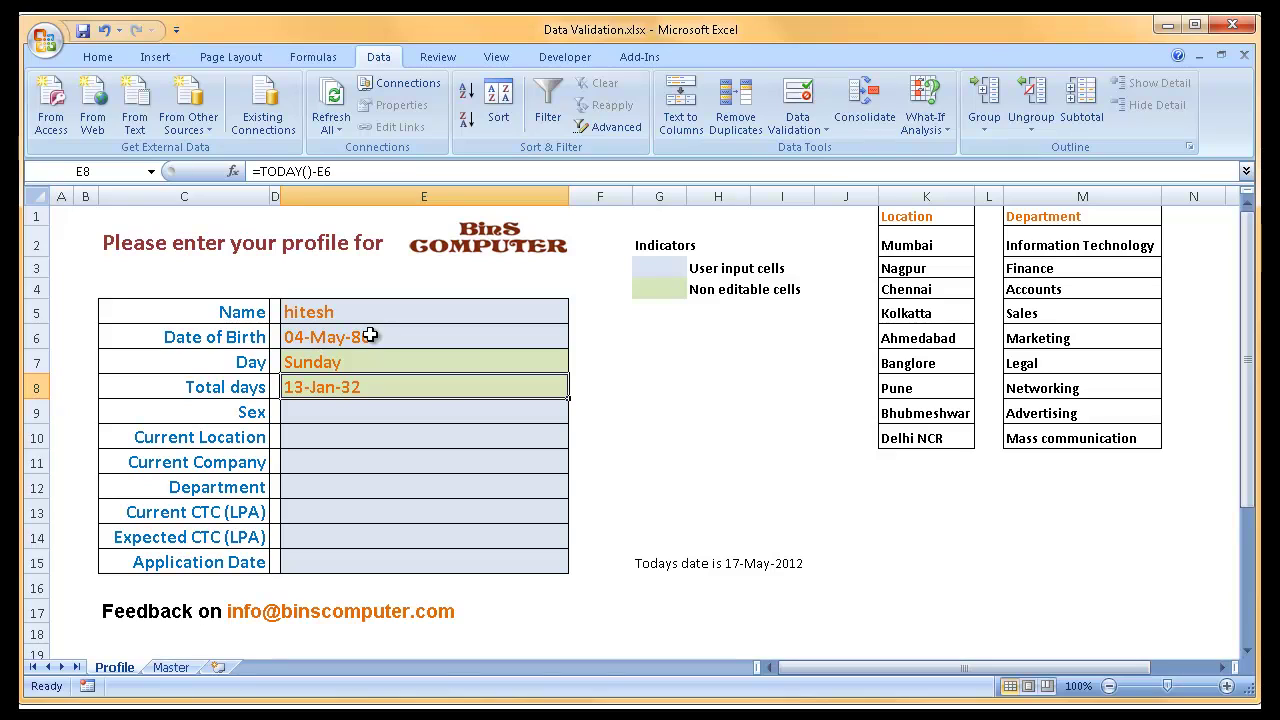
Step: Format the Date of Birth and Total days cells, E6 and E8, as Number with 0 decimal places
left_click(689, 341)
left_click(384, 337)
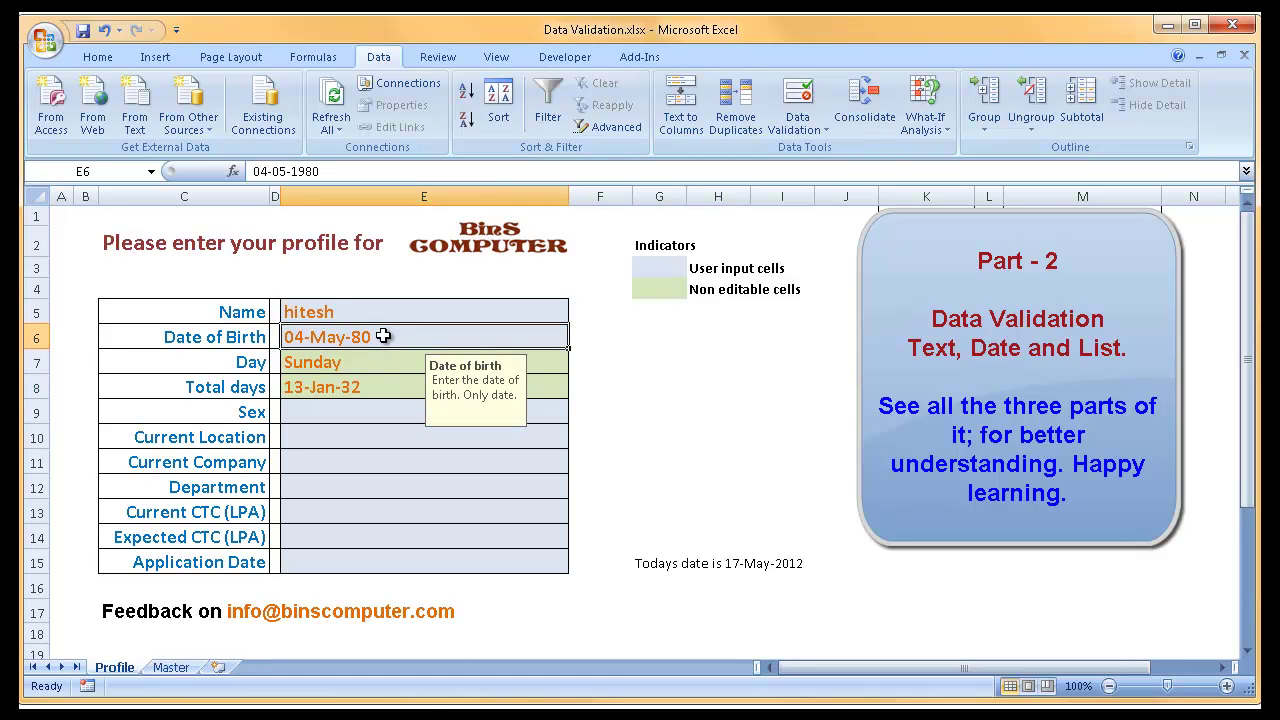
left_click(380, 390, "ctrl")
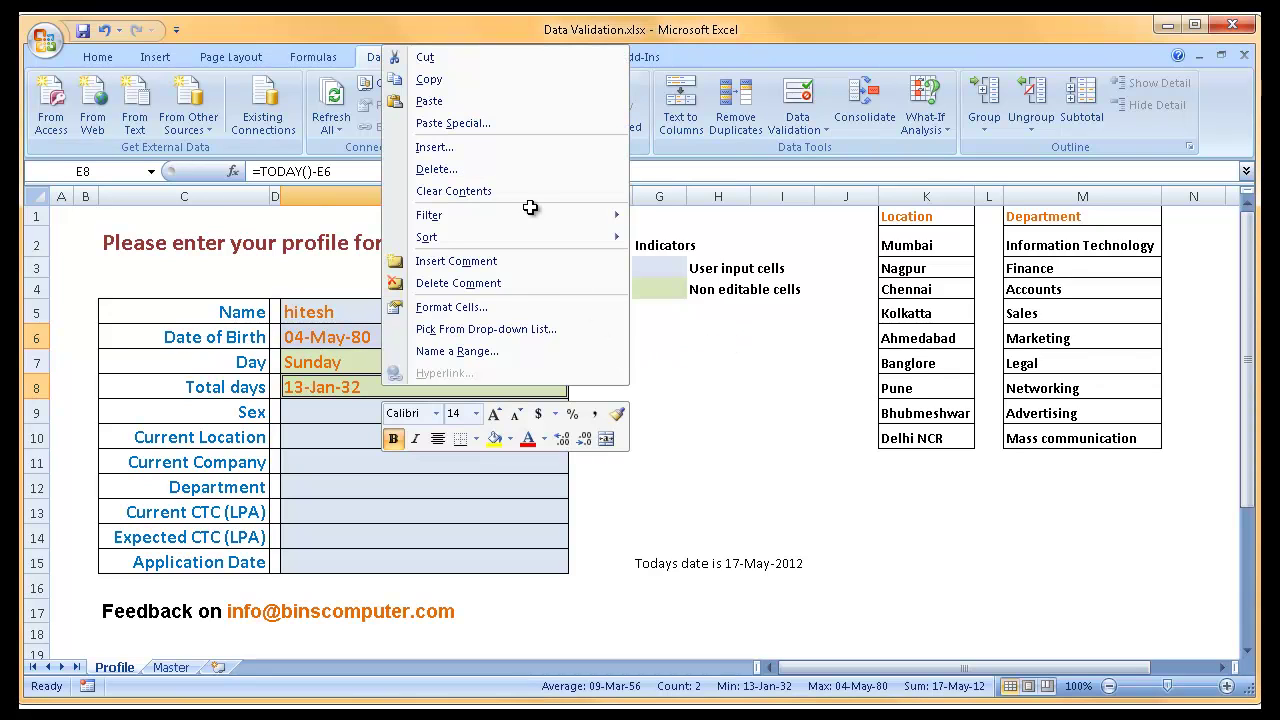
left_click(487, 306)
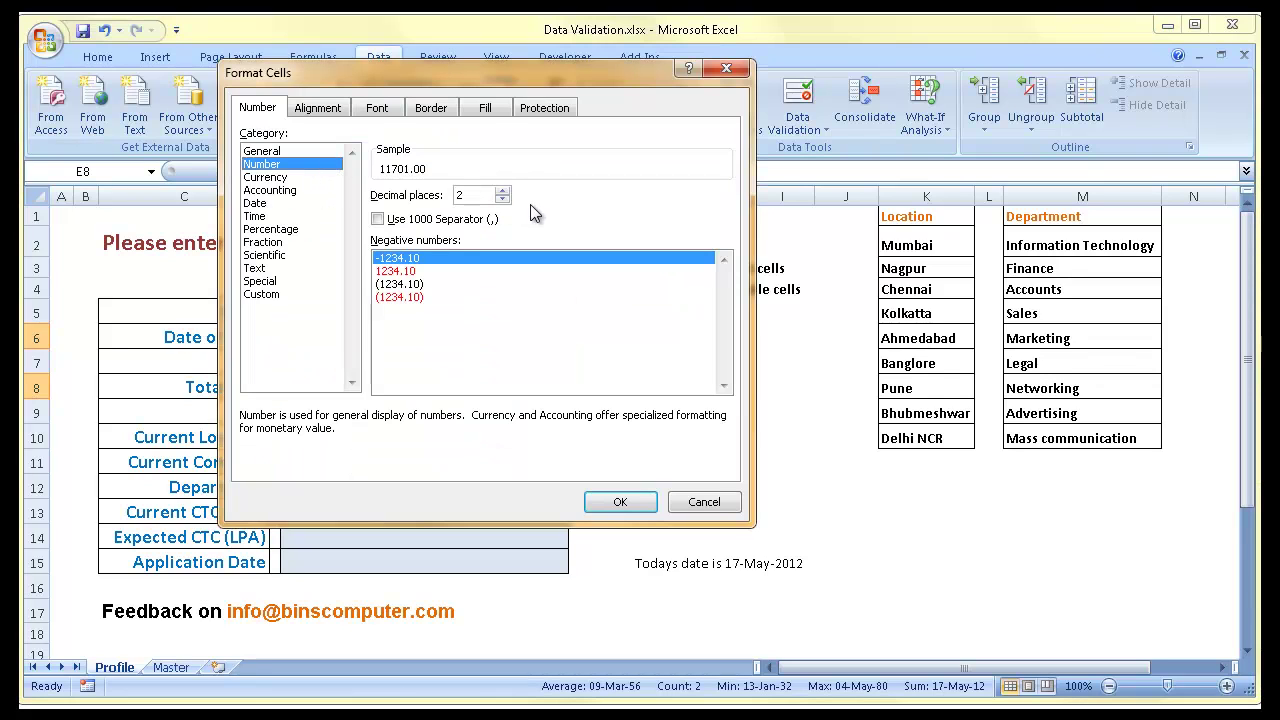
left_click(504, 198)
left_click(504, 198)
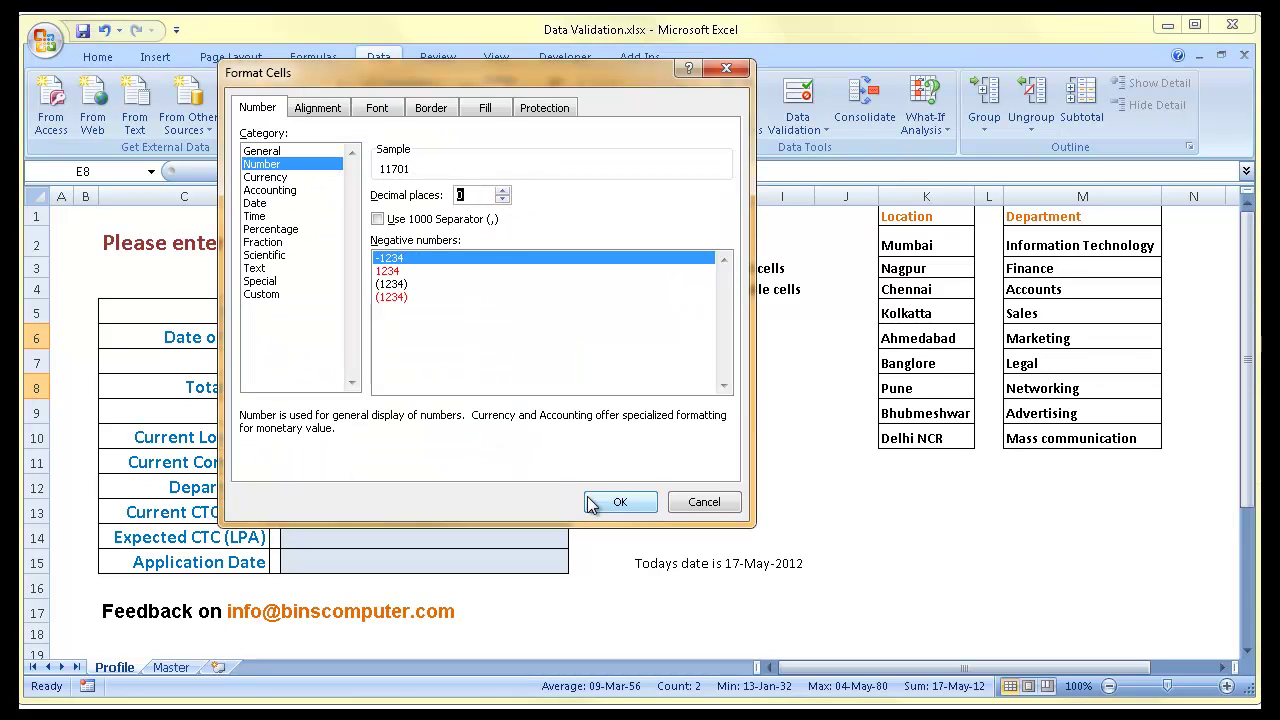
left_click(617, 501)
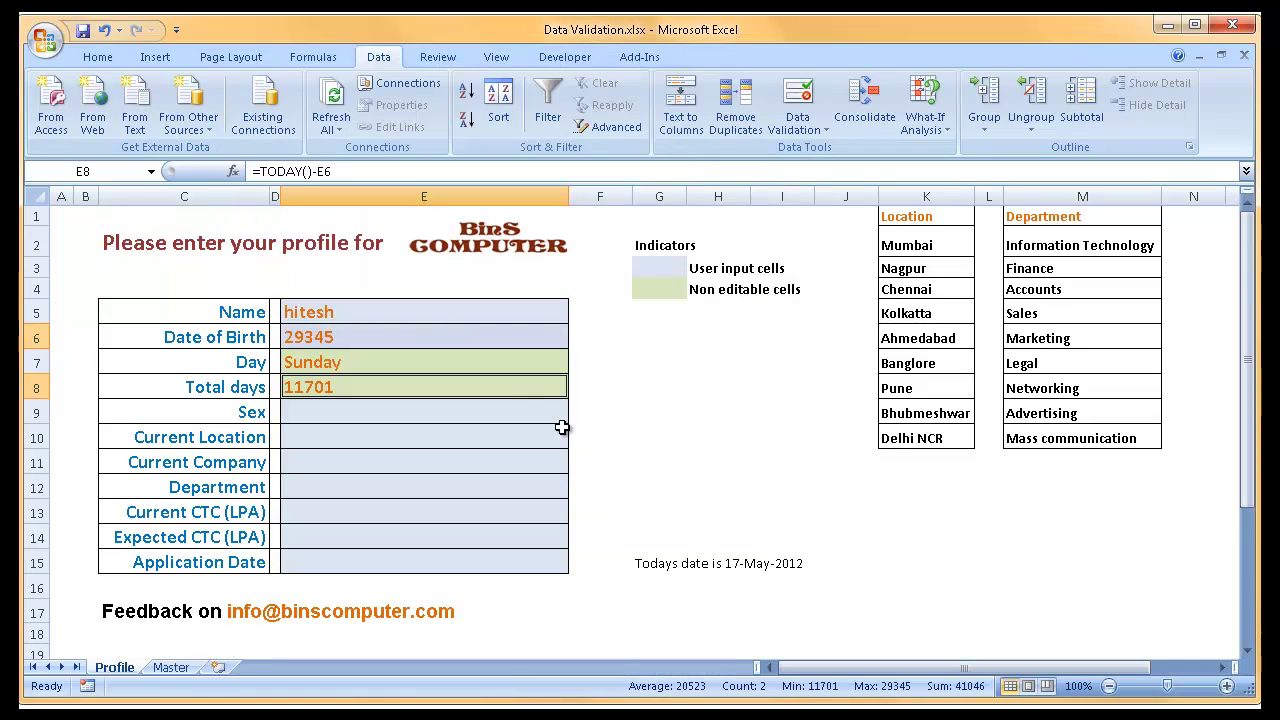
Step: Compare the Date of Birth and Total days cells, and apply the day-month-year date format to Date of Birth
left_click(395, 341)
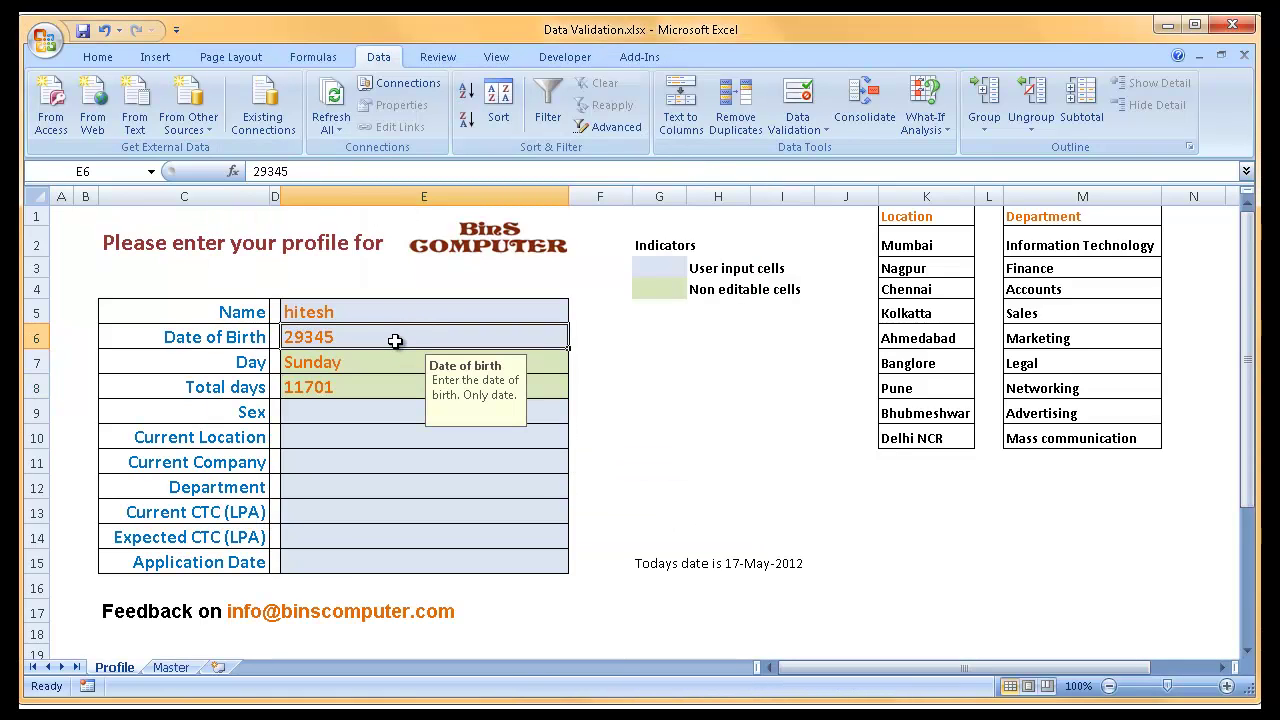
left_click(367, 390)
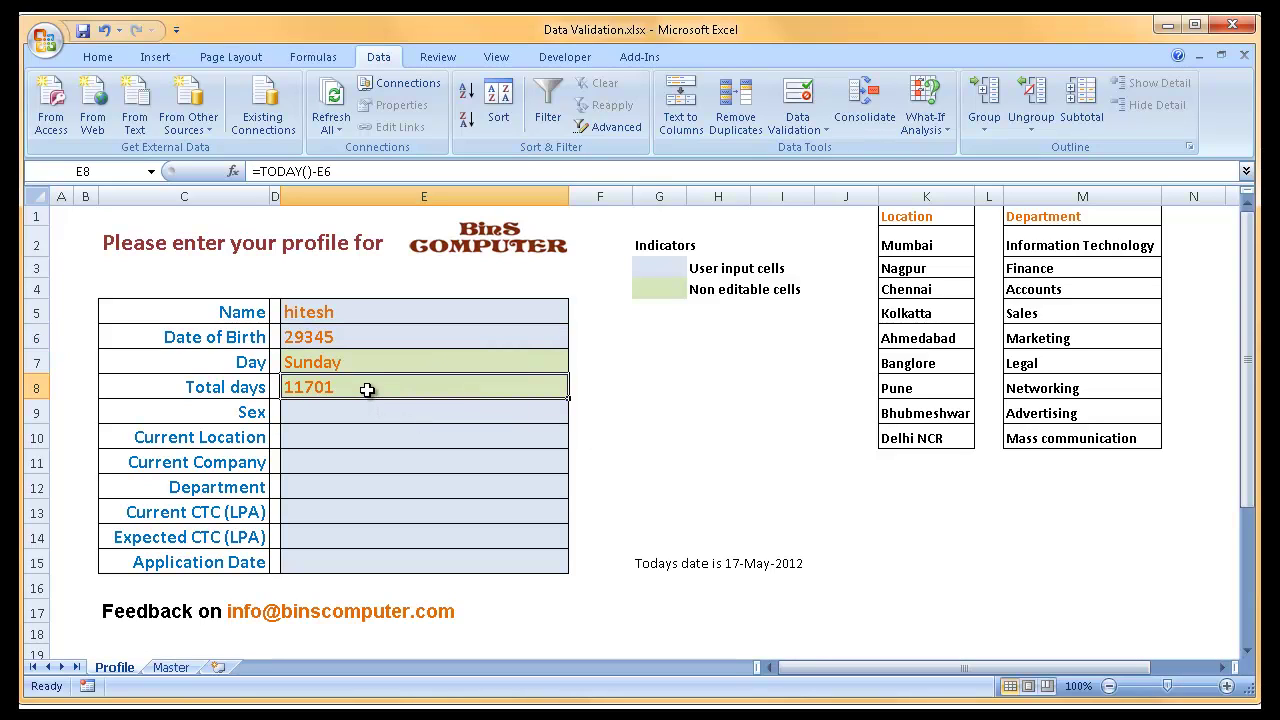
left_click(375, 334)
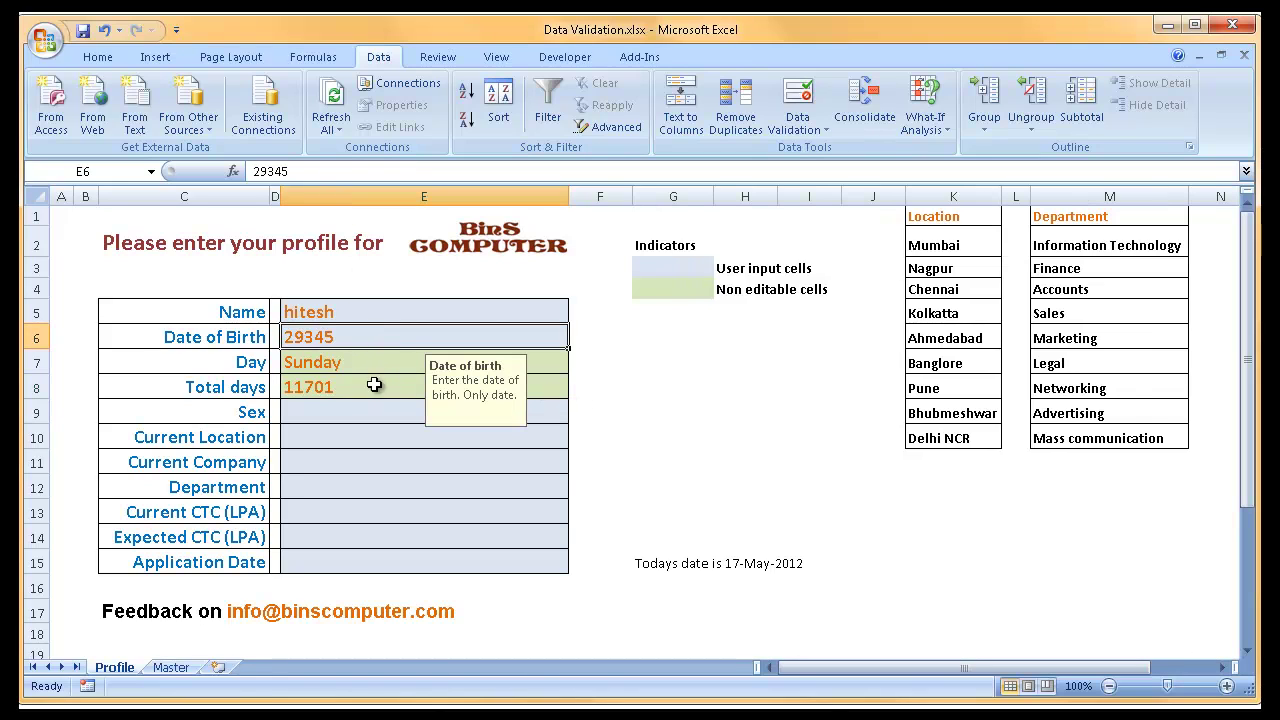
key("ctrl+shift+3")
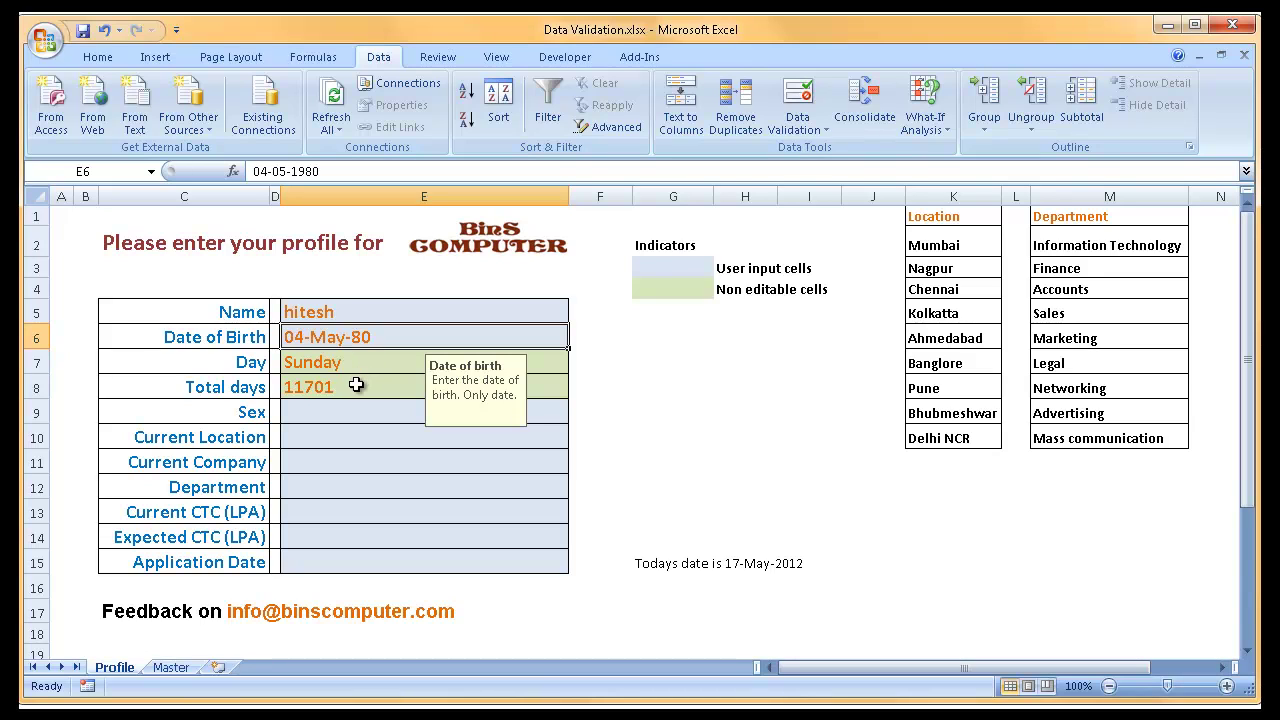
left_click(356, 385)
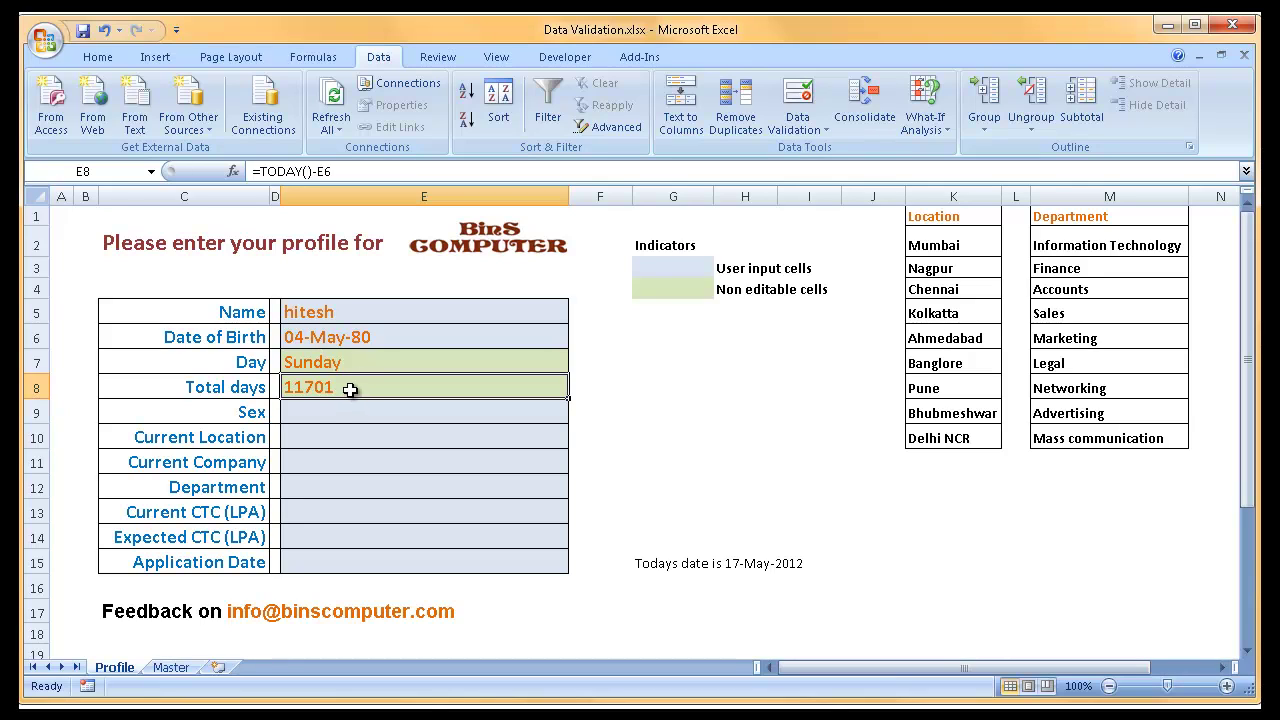
Step: Choose Male for the Sex field from its list of allowed values, and change the choice to Female
left_click(322, 412)
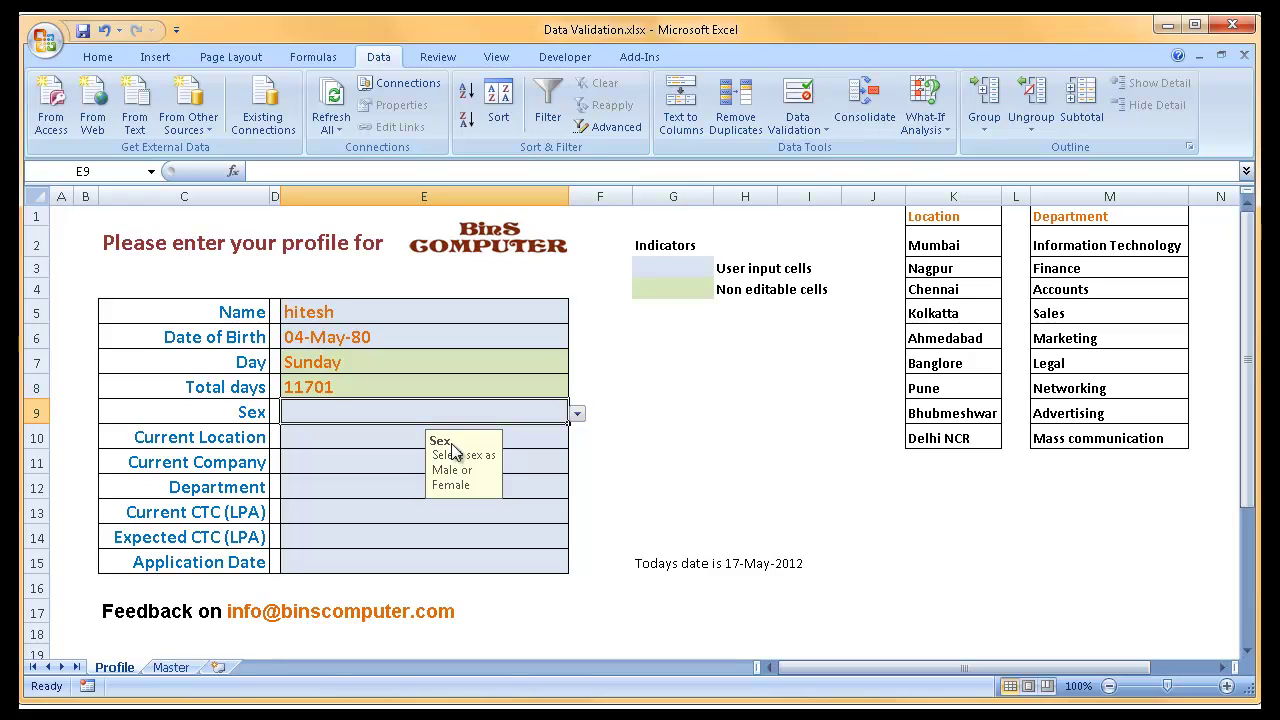
left_click(577, 415)
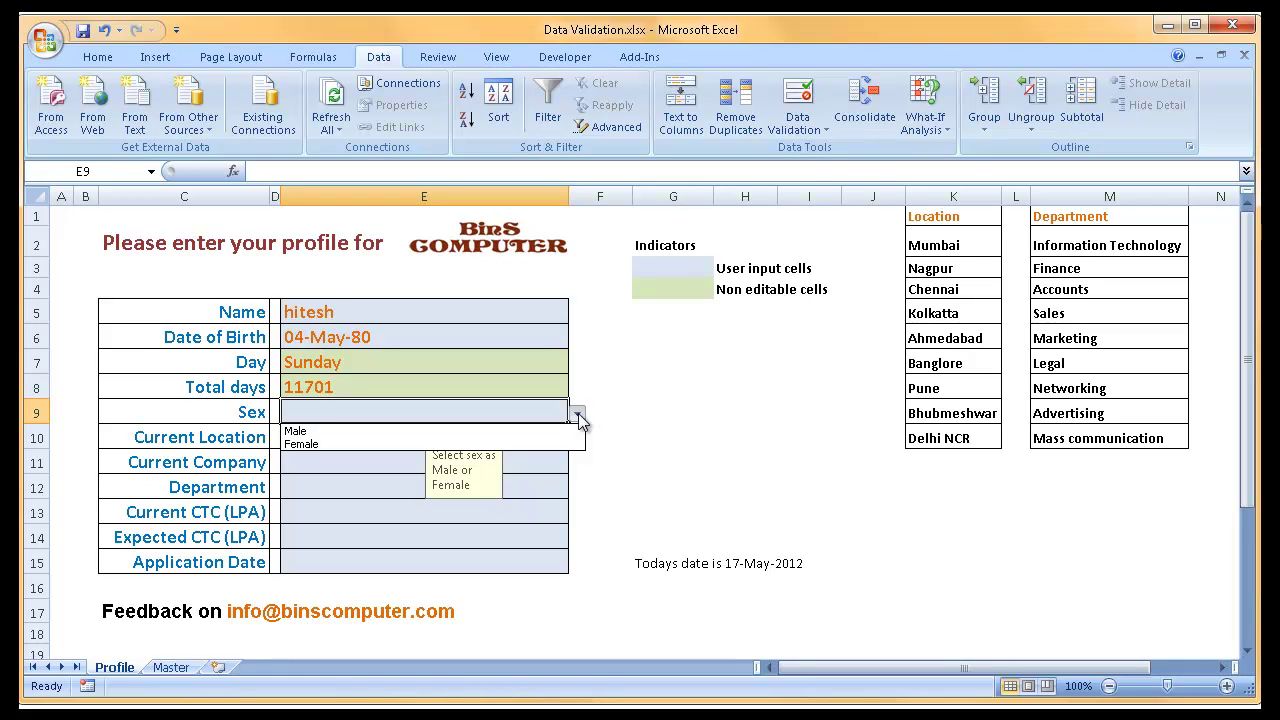
left_click(488, 431)
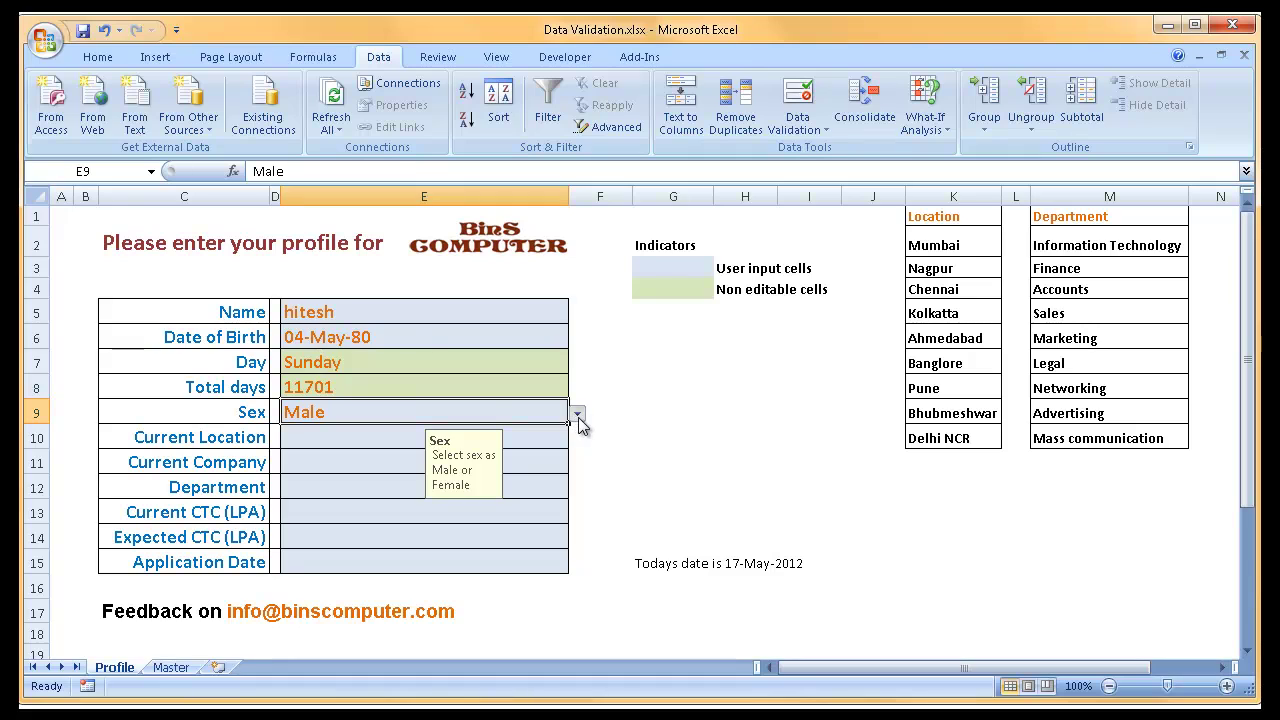
left_click(577, 415)
left_click(442, 438)
left_click(578, 413)
left_click(491, 410)
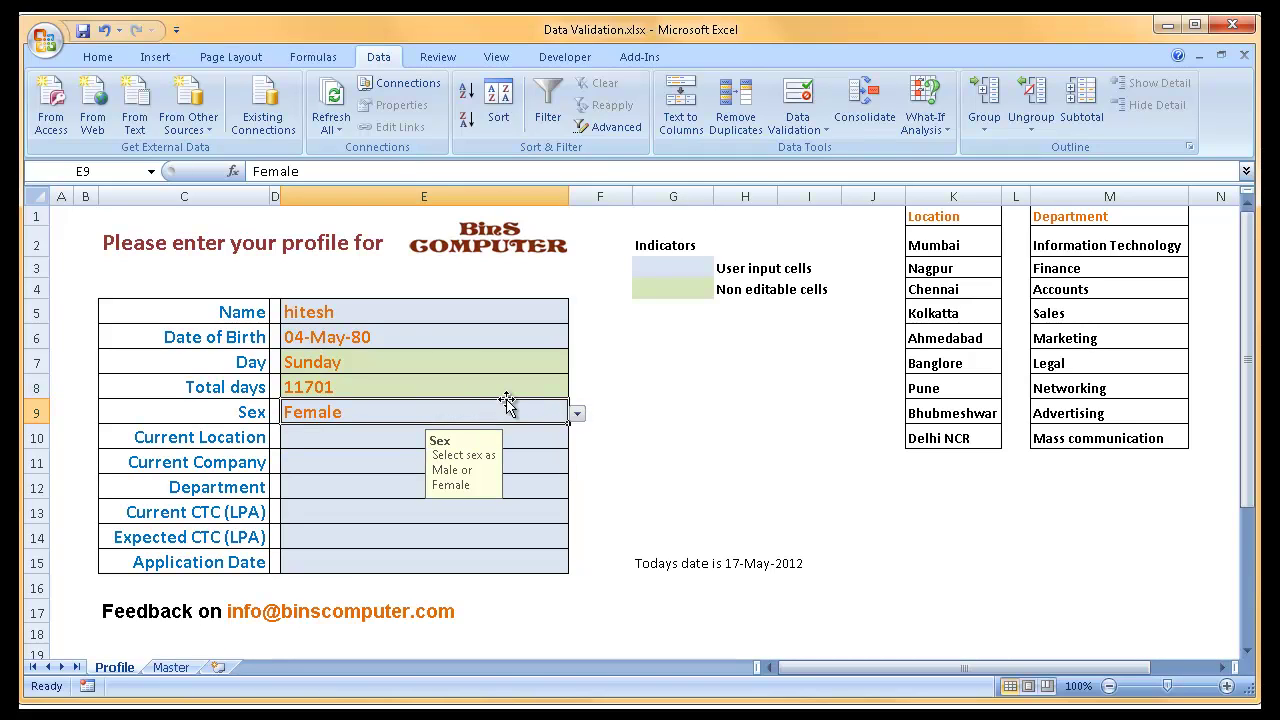
Step: Try to enter m in the Sex field, and replace the entry with Female
type("m")
key("Return")
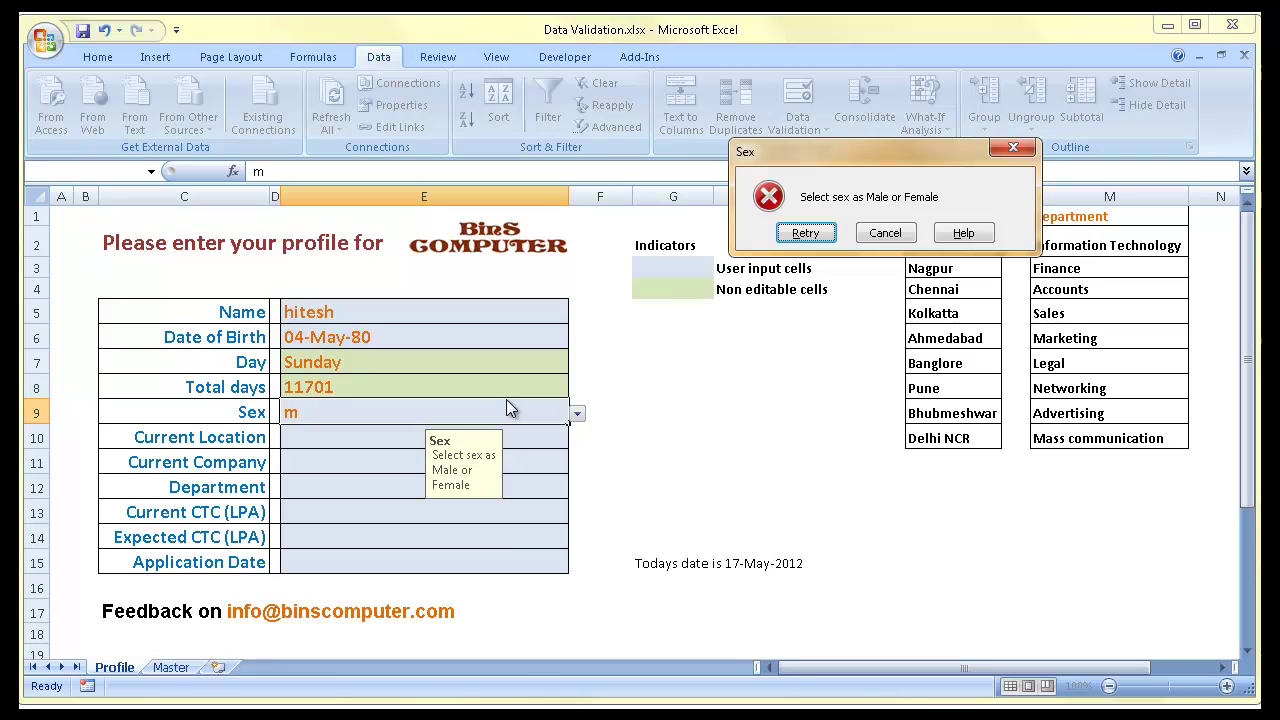
key("Return")
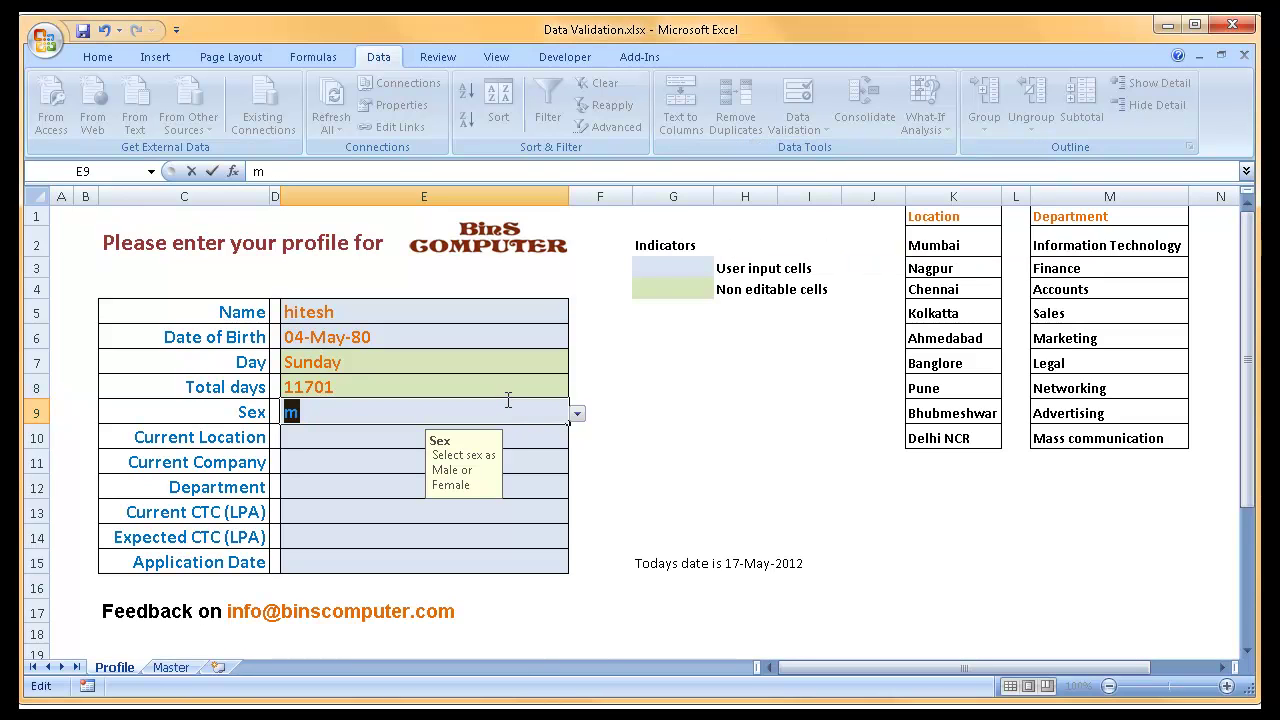
key("BackSpace")
type("Female")
key("ctrl+Return")
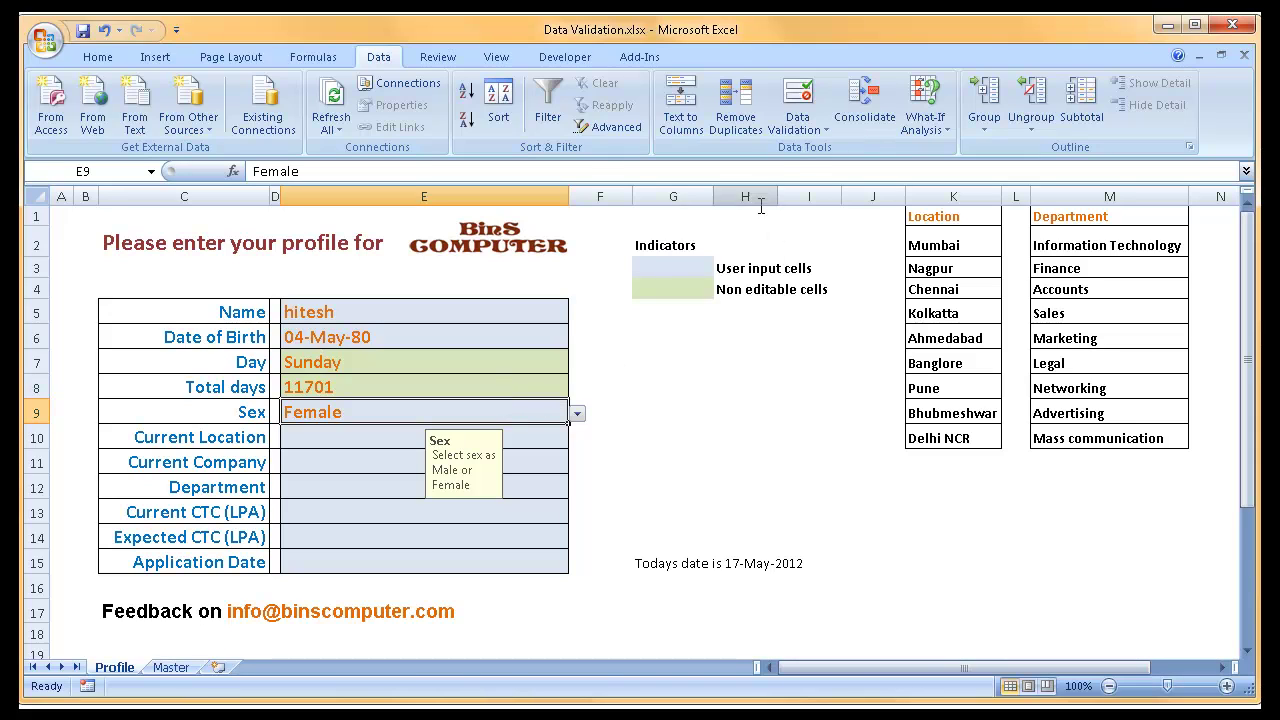
Step: Add M and F to the Sex cell's validation list so its source is Male,Female,M,F, and check the choices offered
left_click(810, 100)
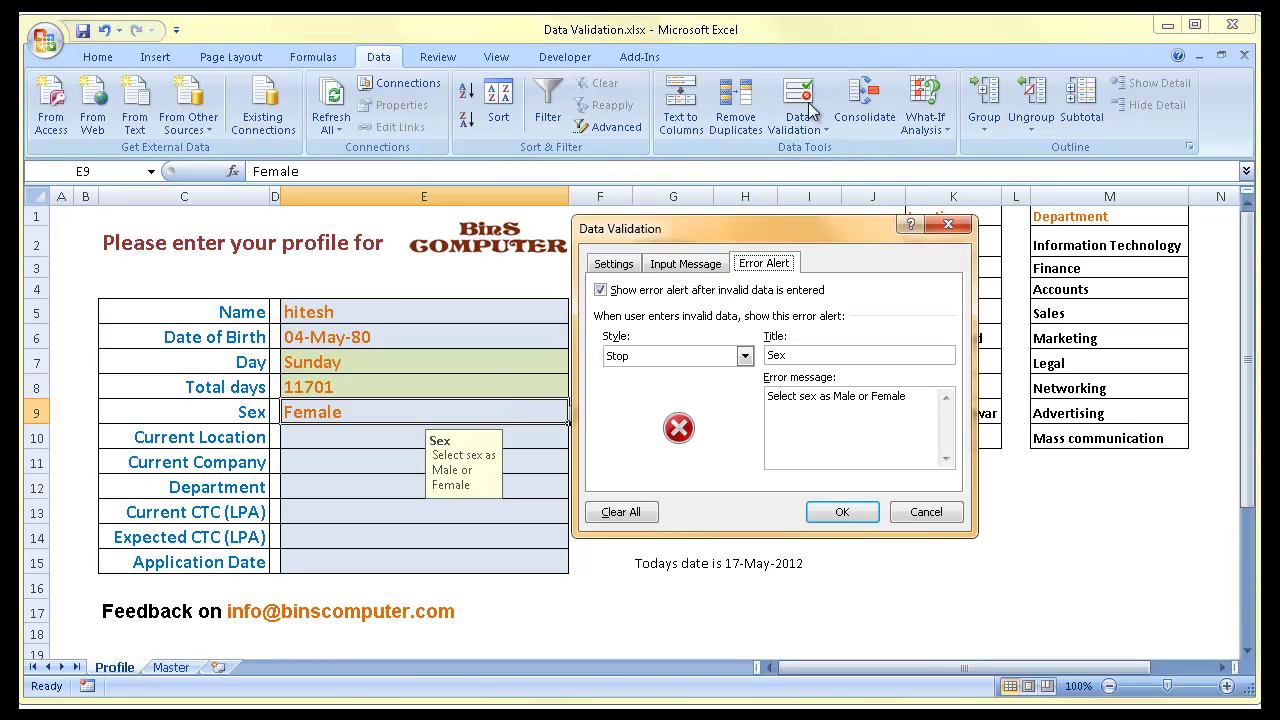
left_click(612, 265)
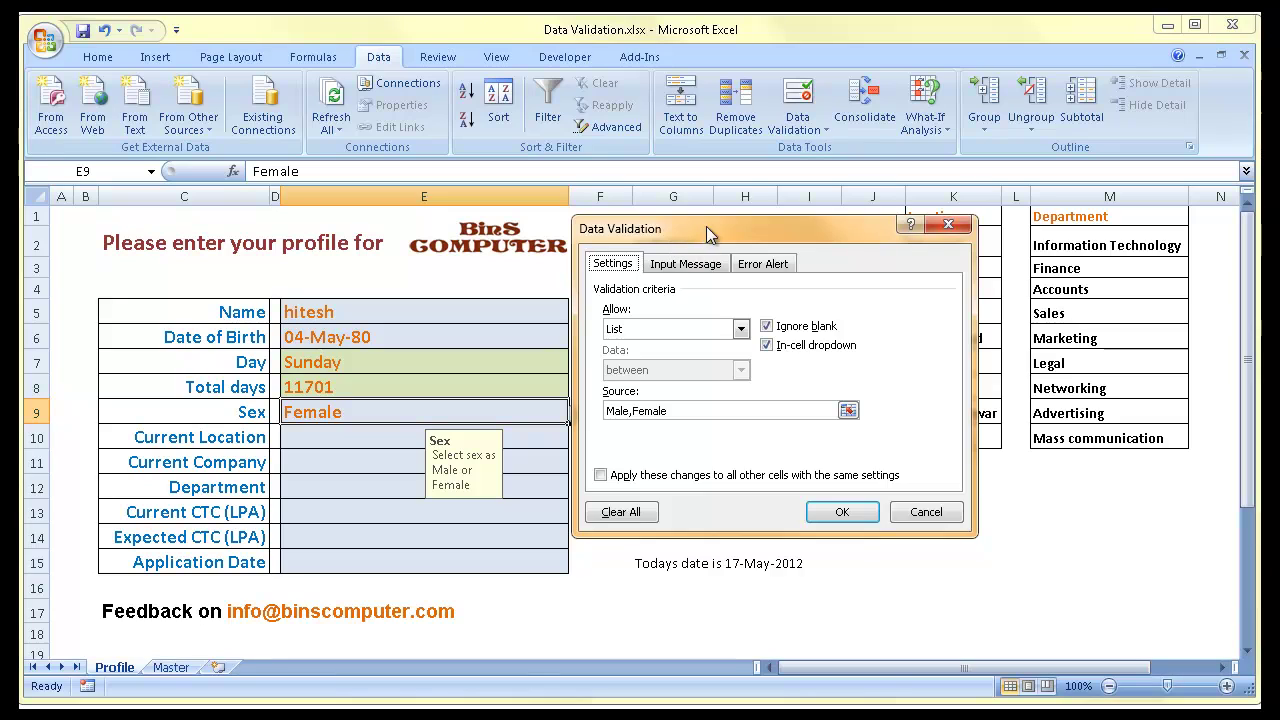
left_click_drag(706, 229, 775, 208)
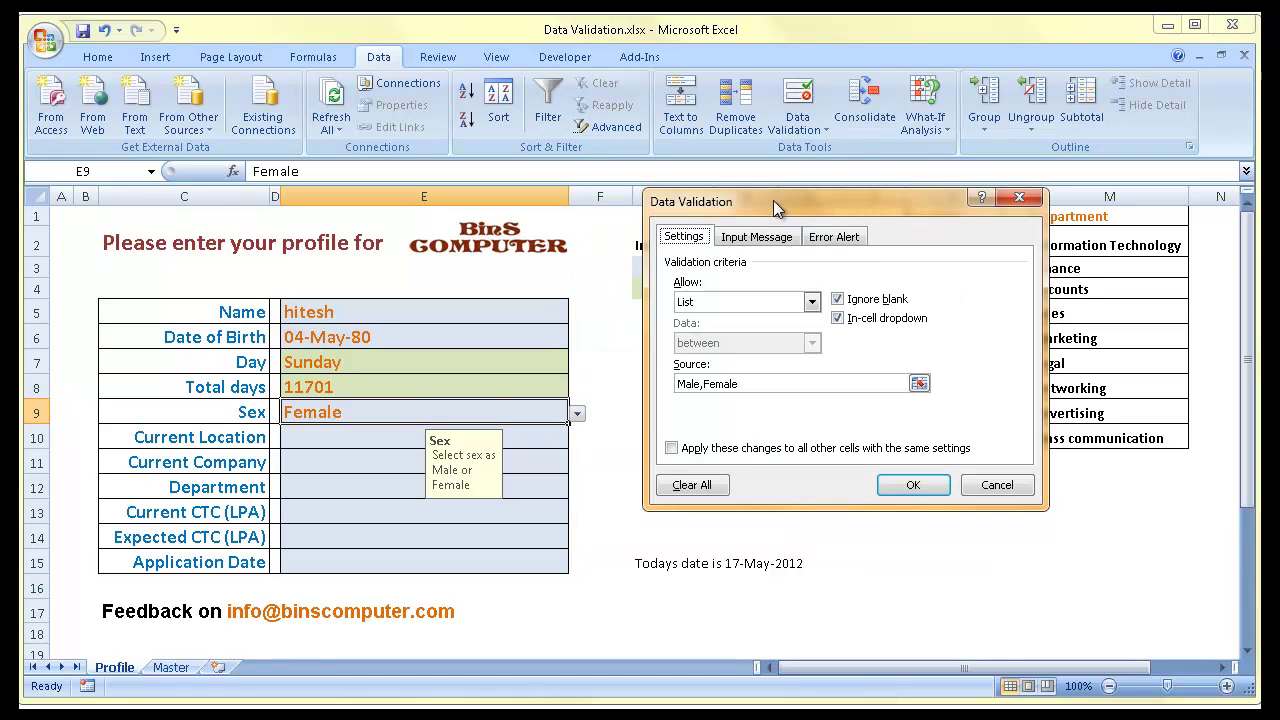
left_click(812, 302)
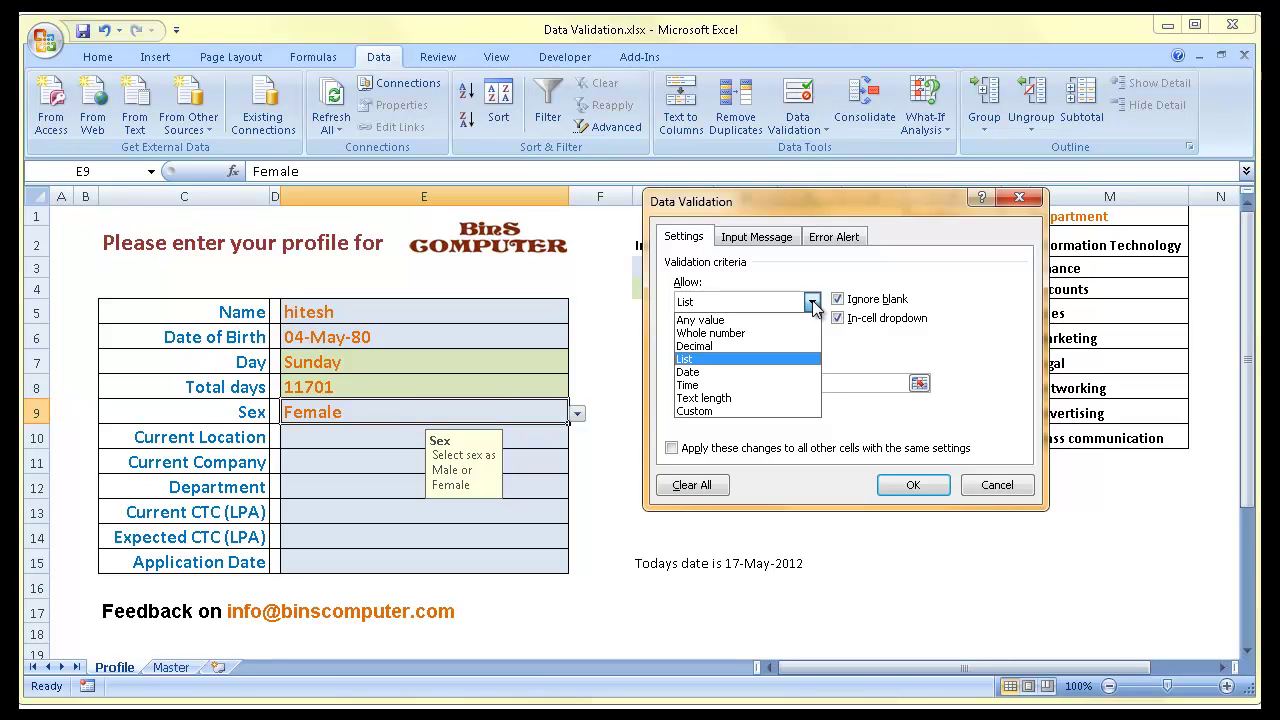
left_click(812, 302)
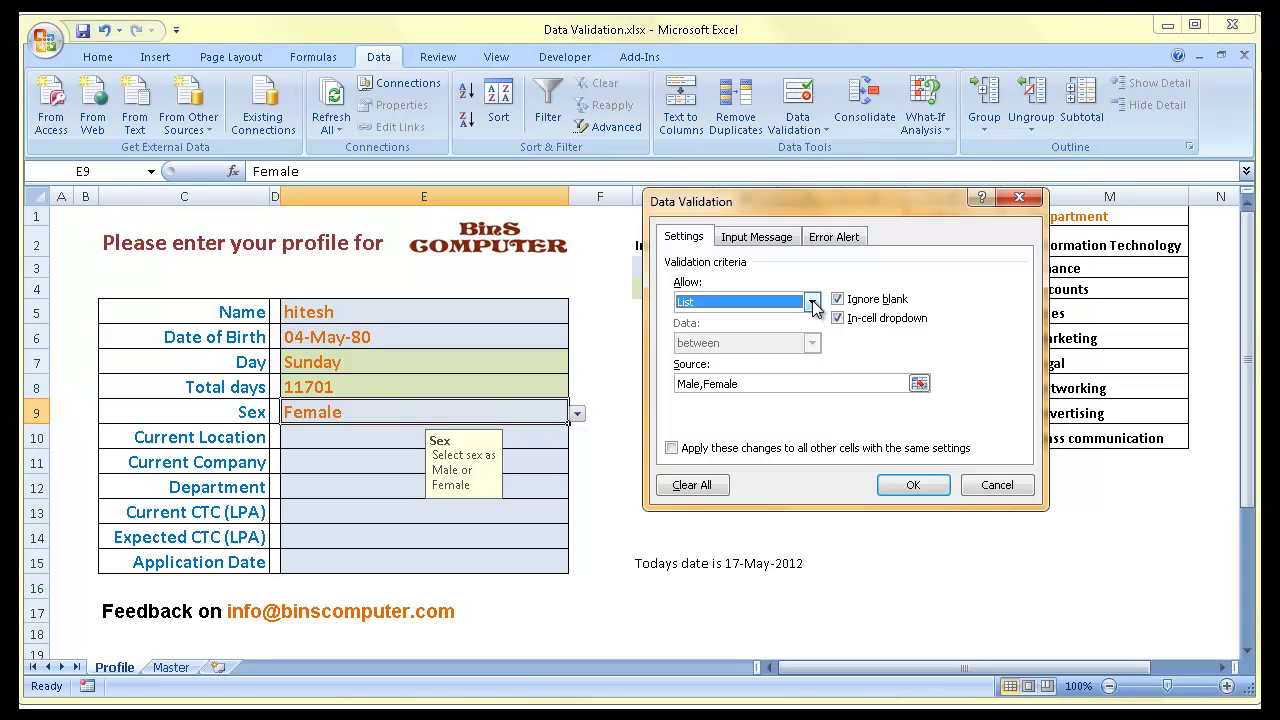
left_click(745, 384)
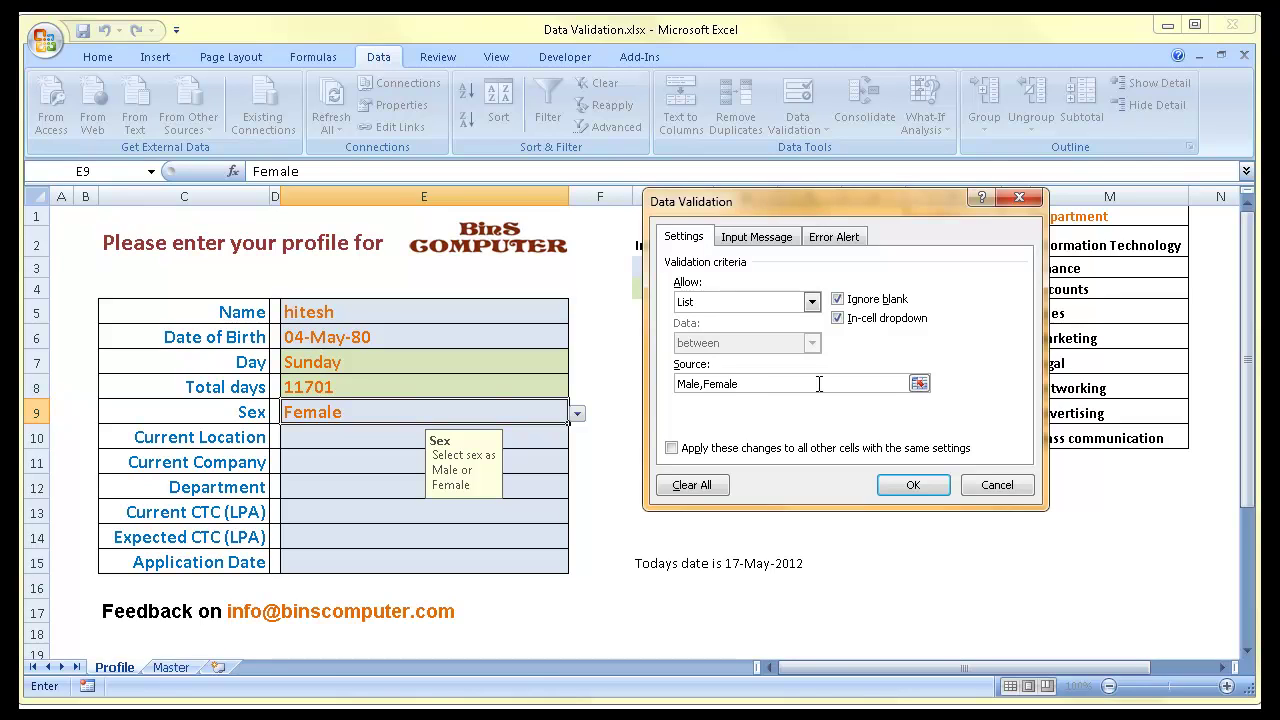
type(",M,F")
left_click(912, 484)
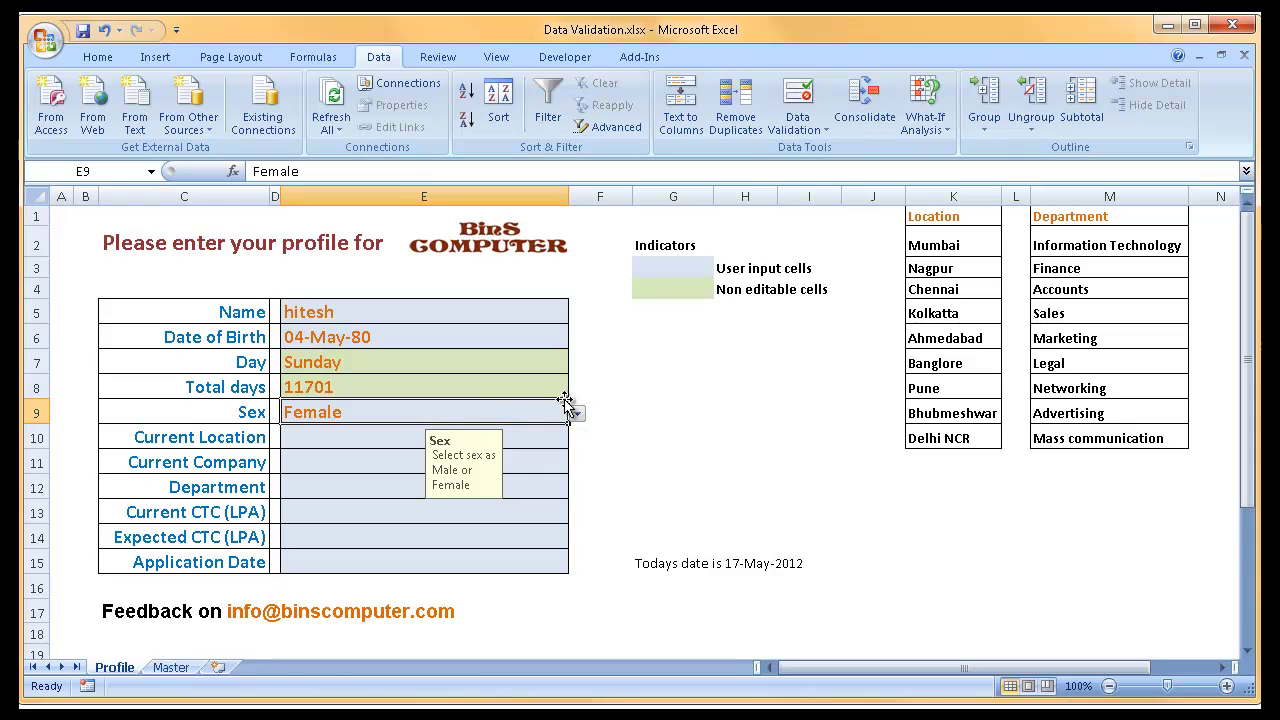
left_click(576, 413)
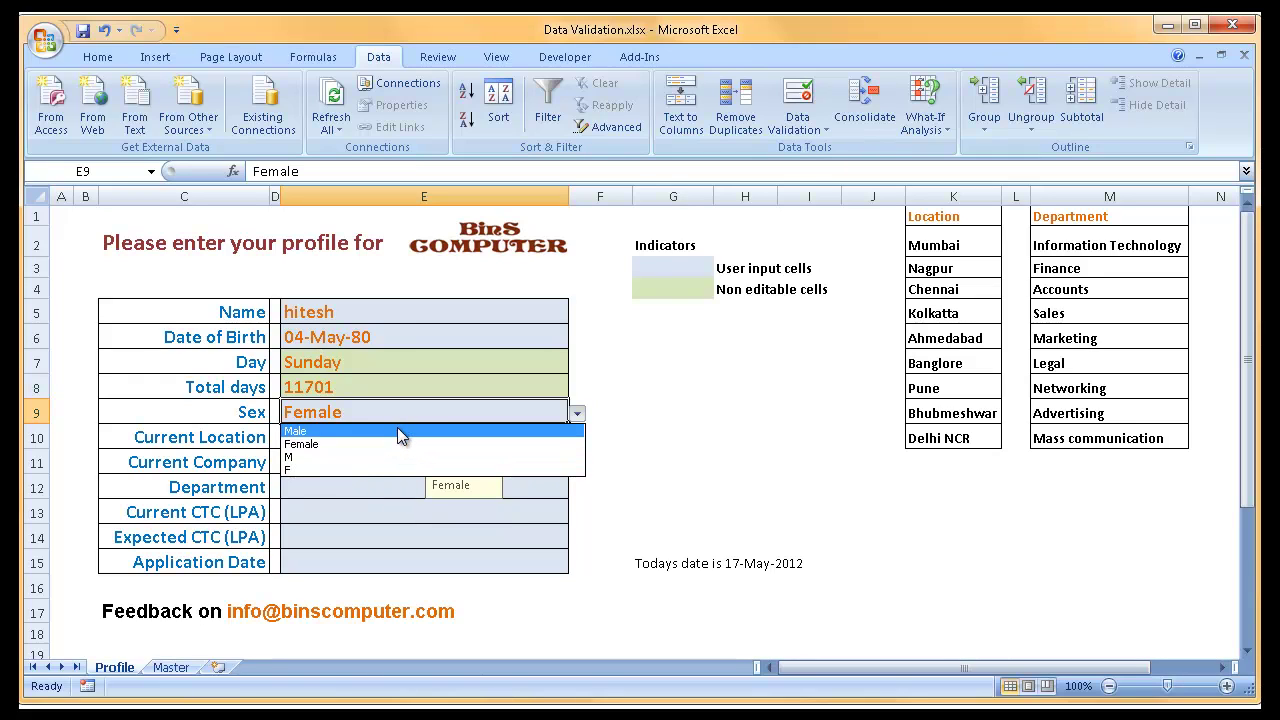
key("Escape")
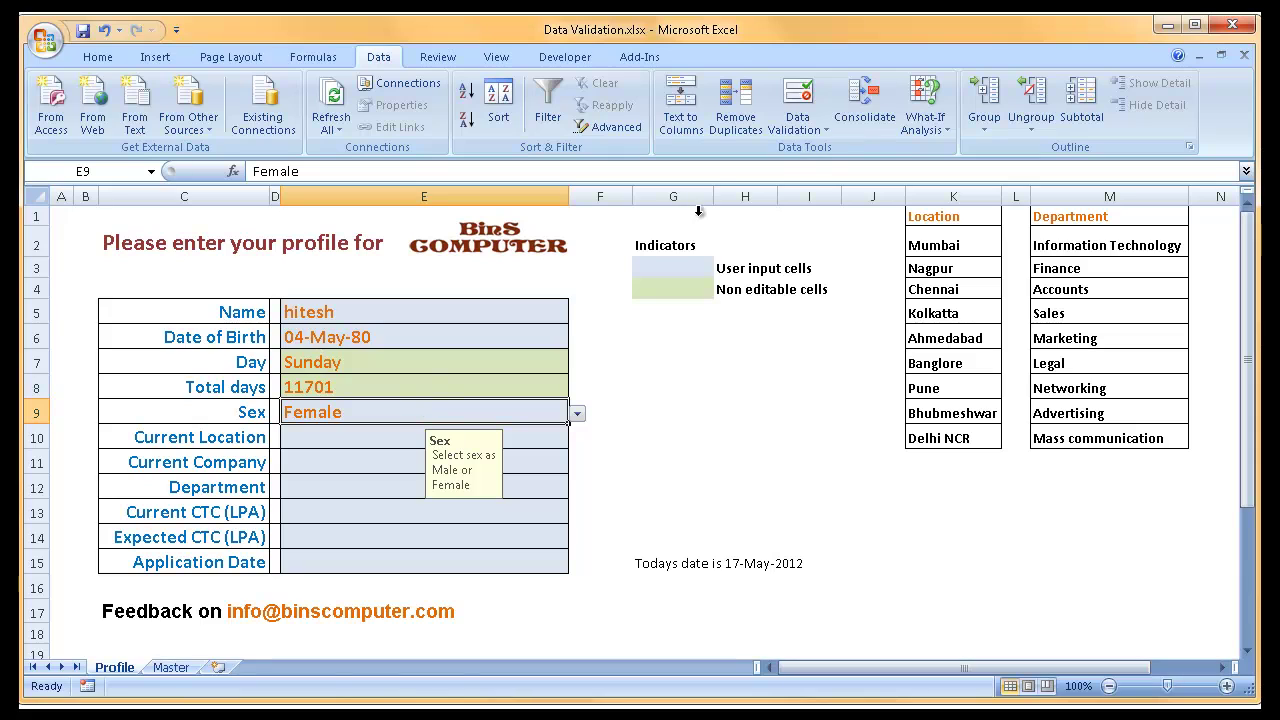
Step: Reduce the Sex cell's validation list source to Male,Female, and review its input message and error alert
left_click(801, 100)
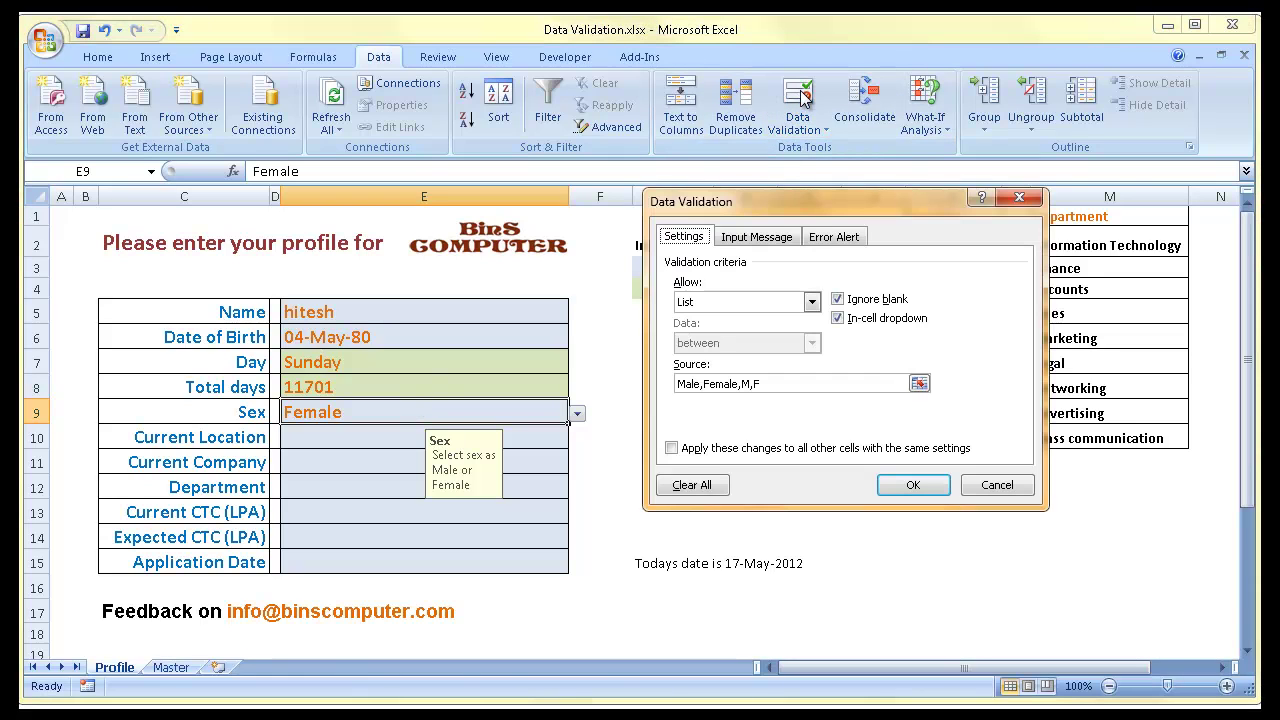
left_click(803, 383)
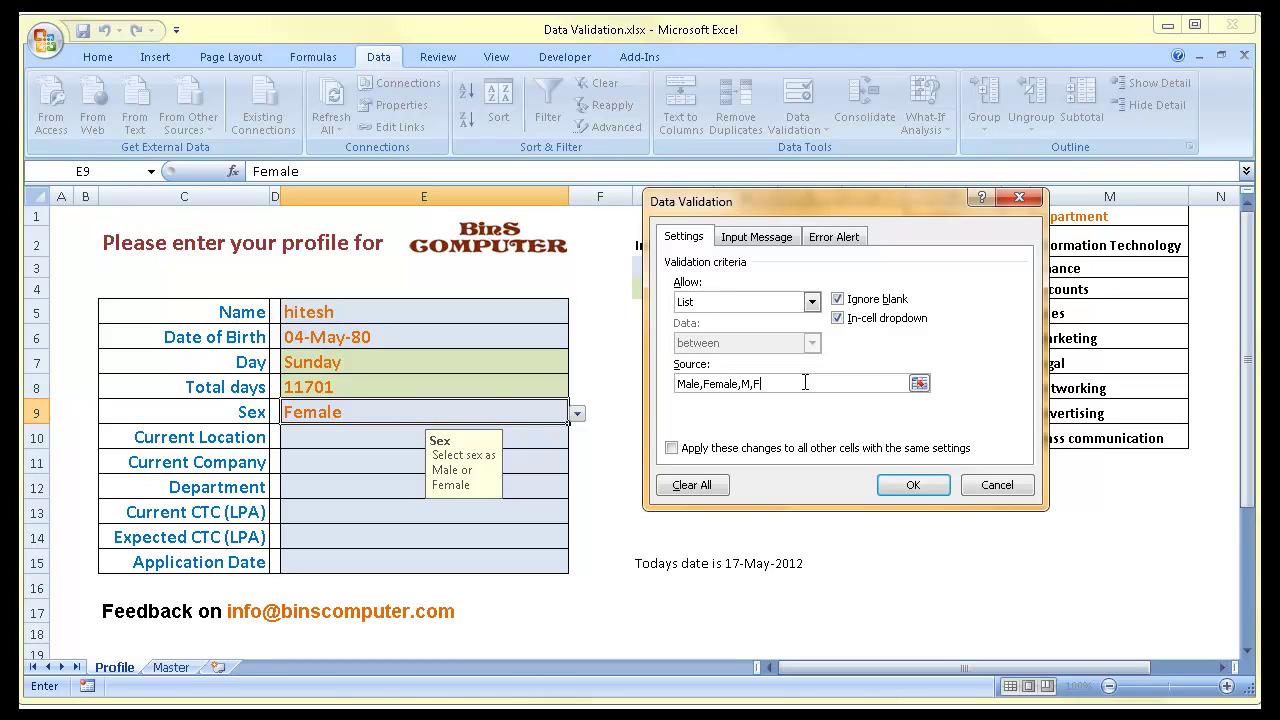
key("BackSpace")
key("BackSpace")
key("BackSpace")
left_click(757, 238)
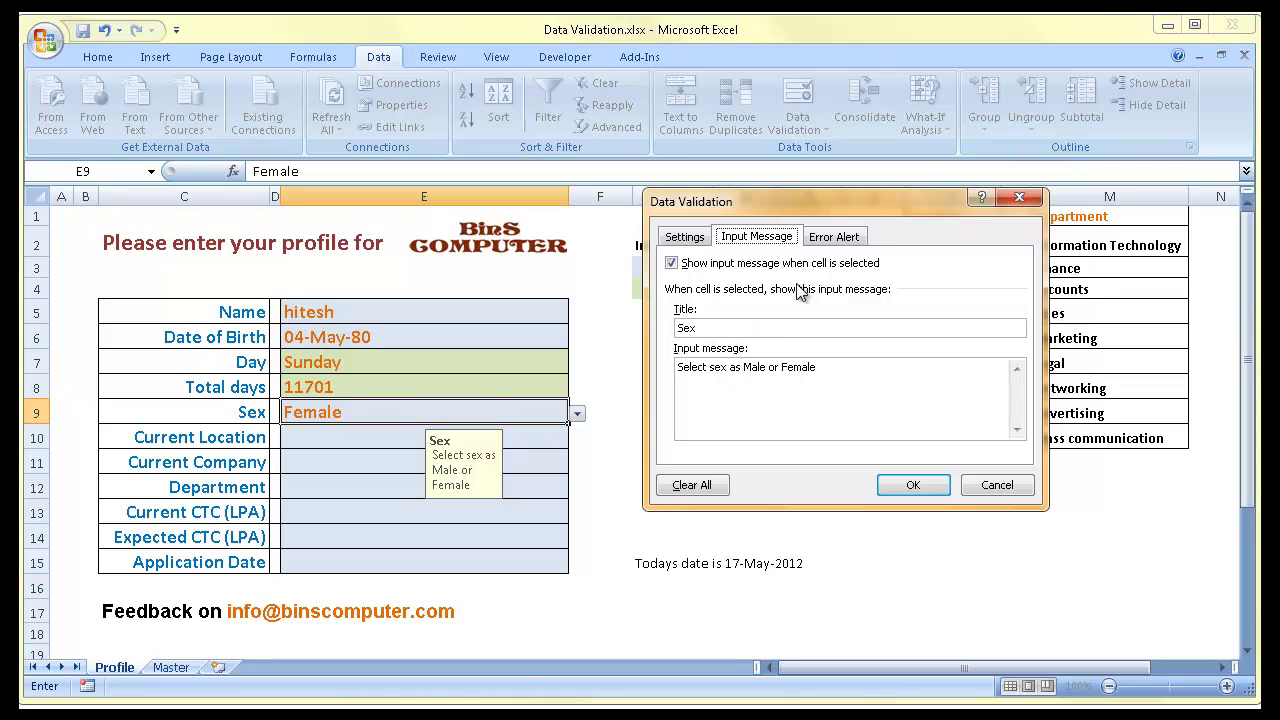
left_click(842, 238)
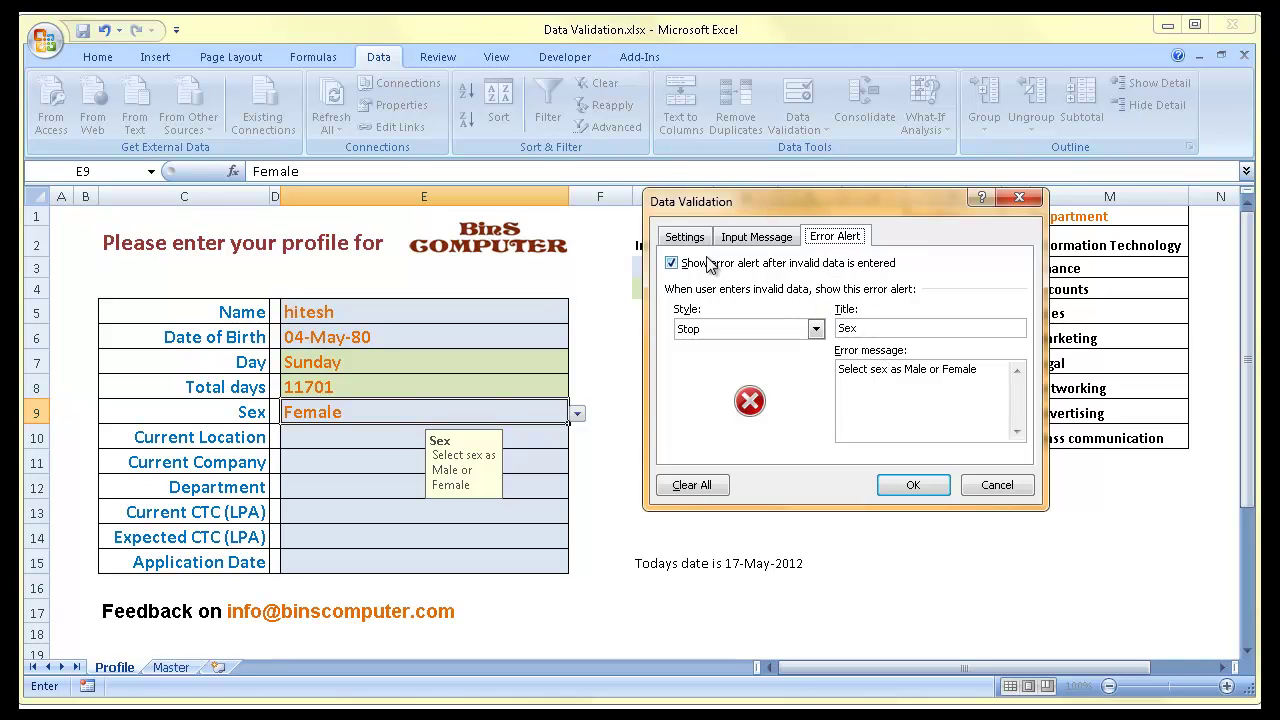
left_click(684, 237)
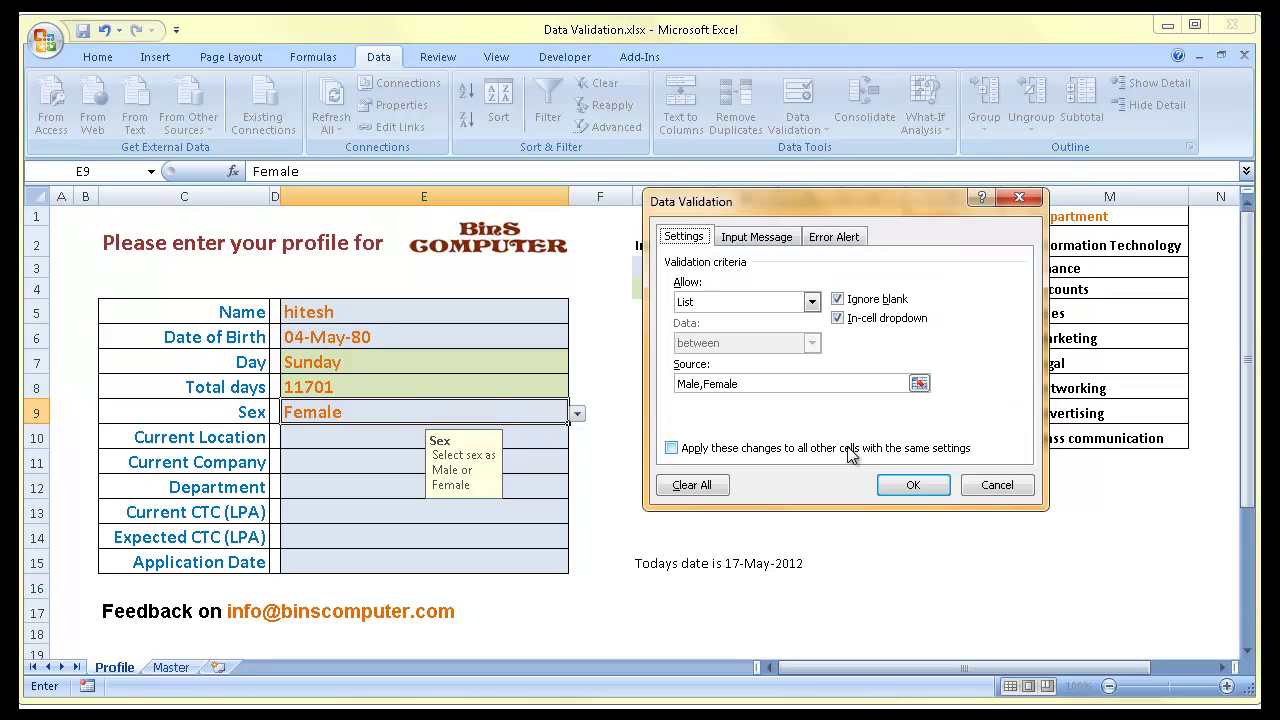
left_click(910, 487)
Step: Look through the Current Location cell's allowed choices and review the source range in its list validation settings
left_click(353, 440)
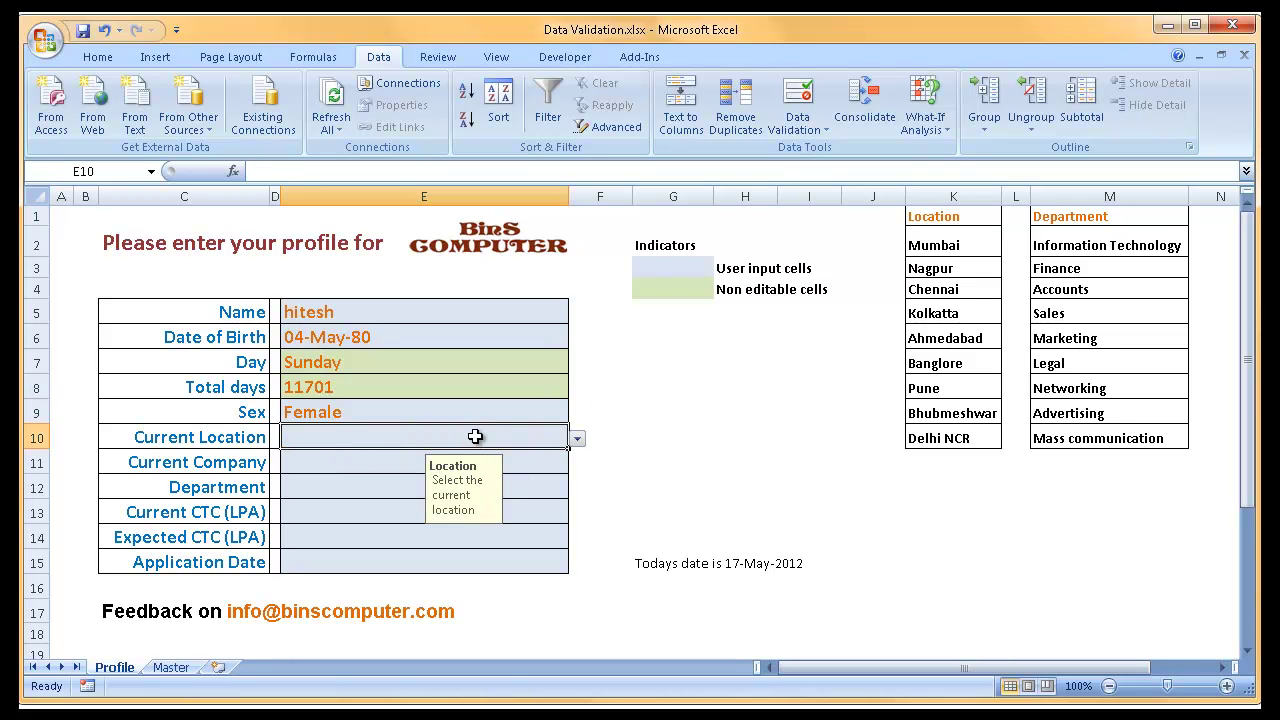
left_click(577, 439)
left_click_drag(577, 483, 583, 500)
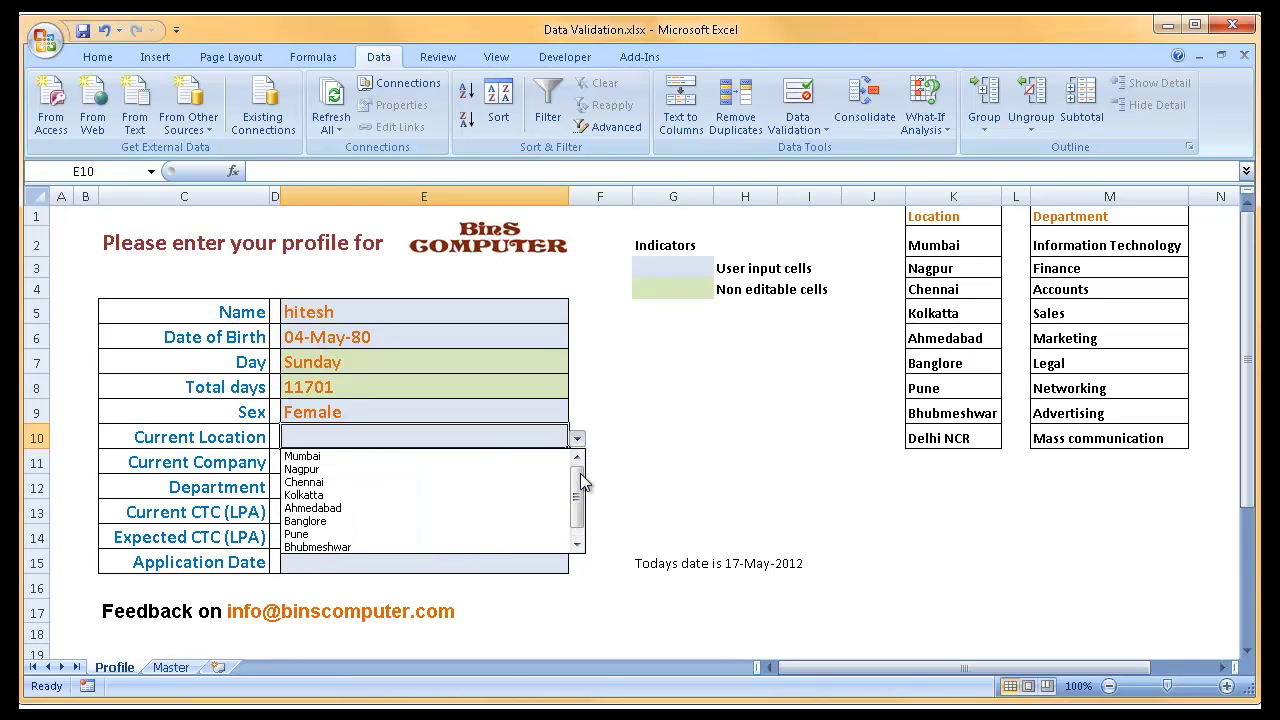
left_click_drag(580, 510, 570, 462)
left_click(549, 434)
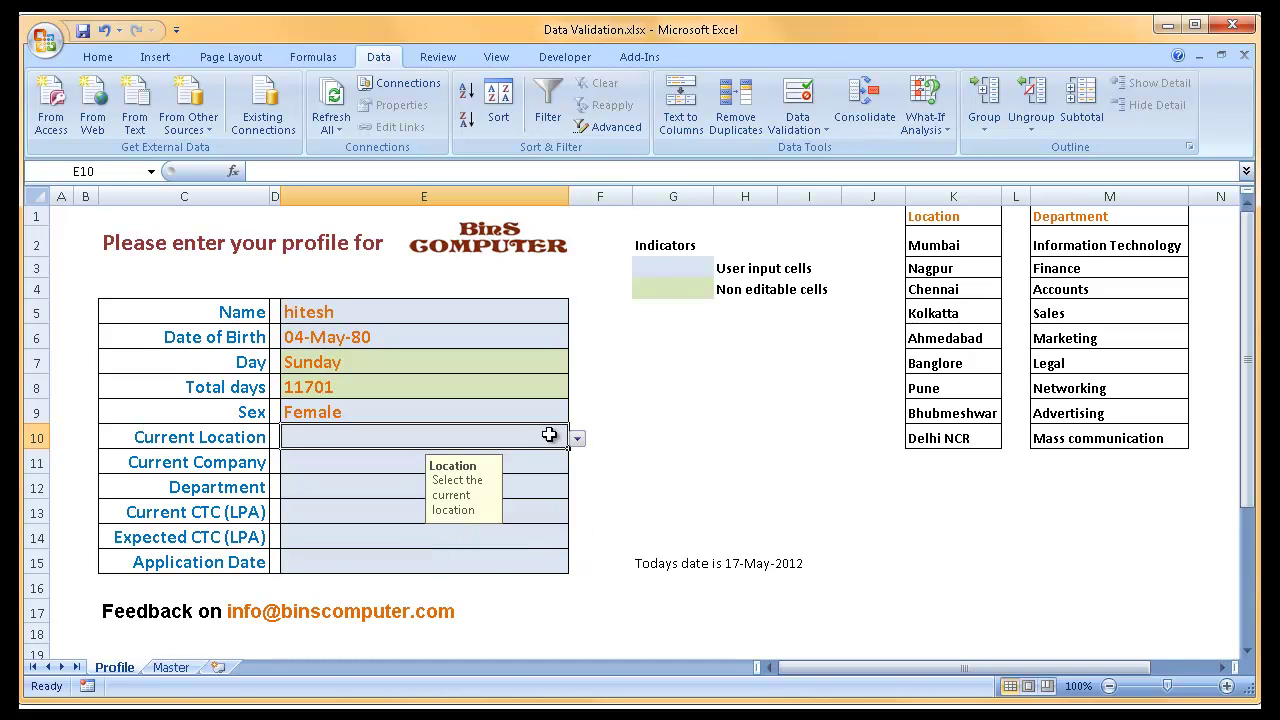
left_click(786, 110)
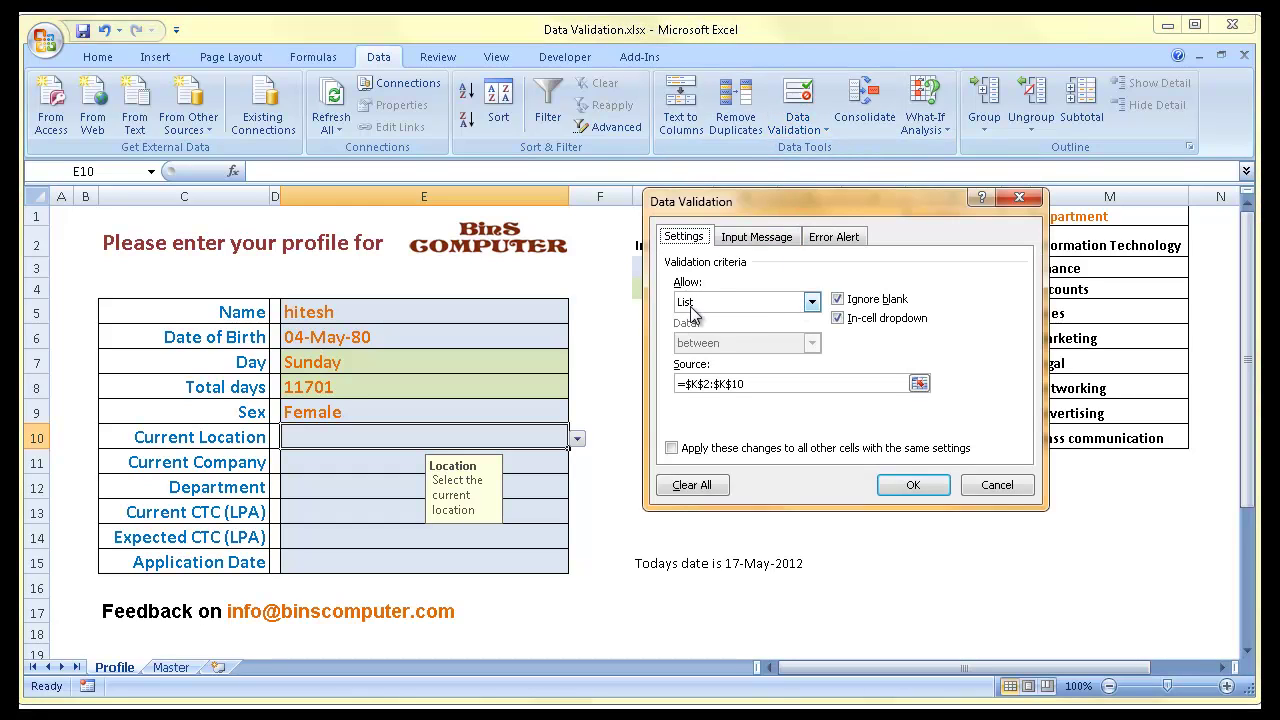
left_click_drag(764, 205, 385, 250)
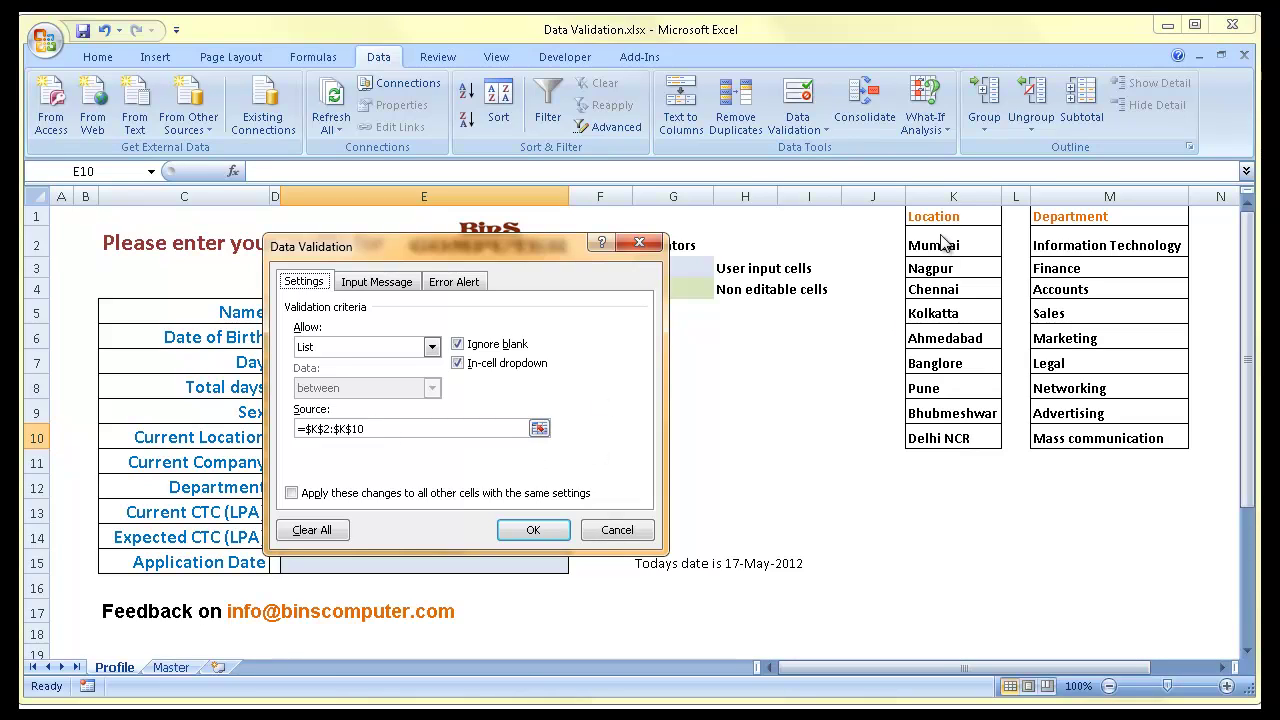
left_click(533, 526)
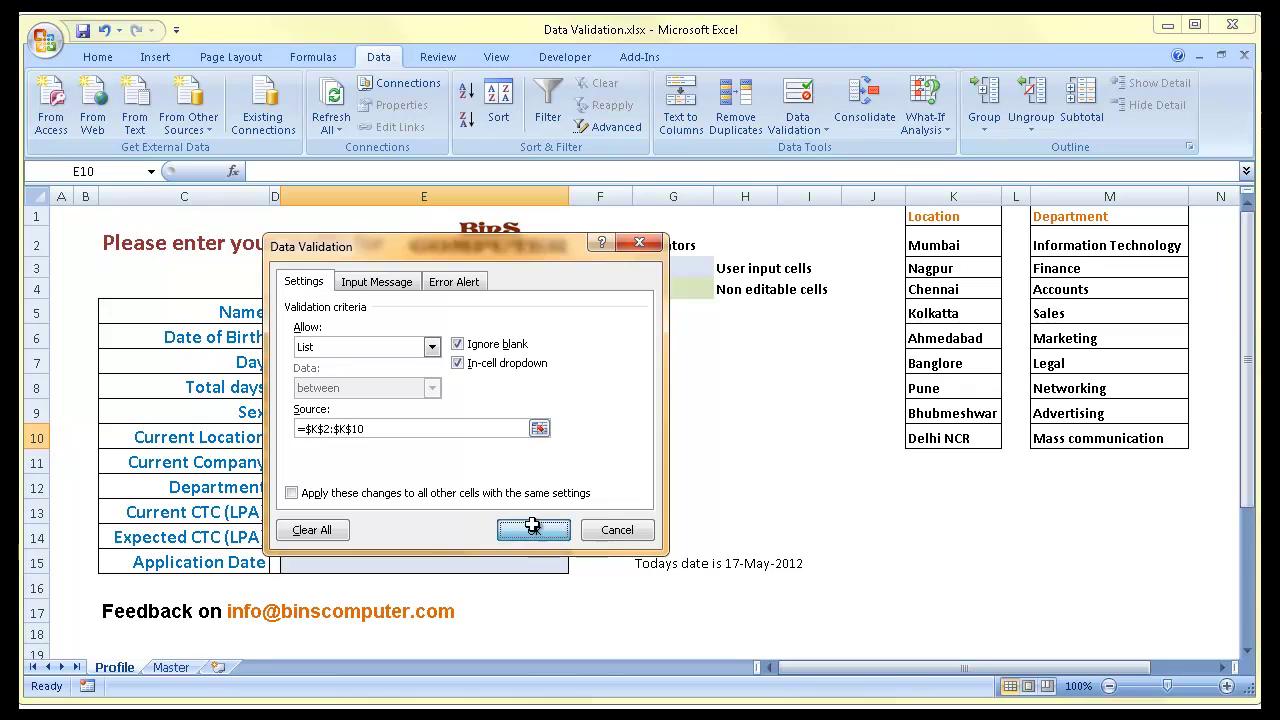
Step: Insert a cell above Nagpur in the Location list, shifting cells down, enter Navi Mumbai, and check the Current Location choices
left_click(931, 269)
right_click(933, 270)
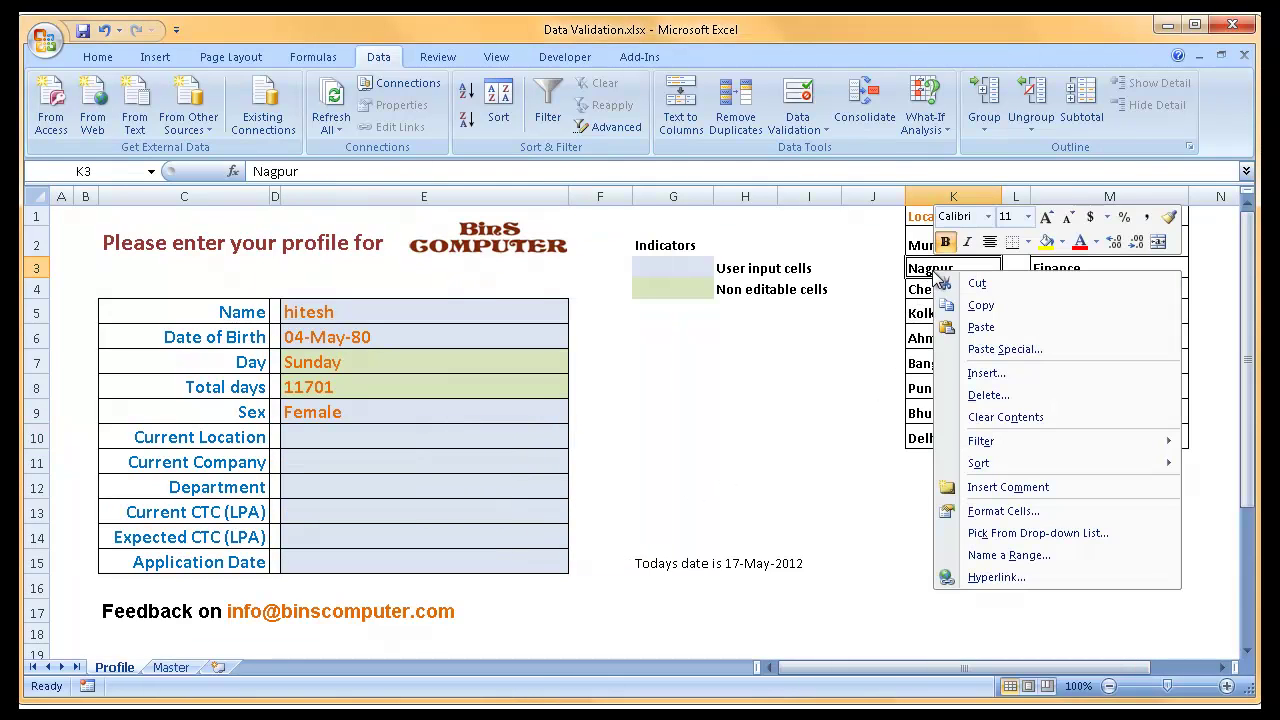
left_click(983, 375)
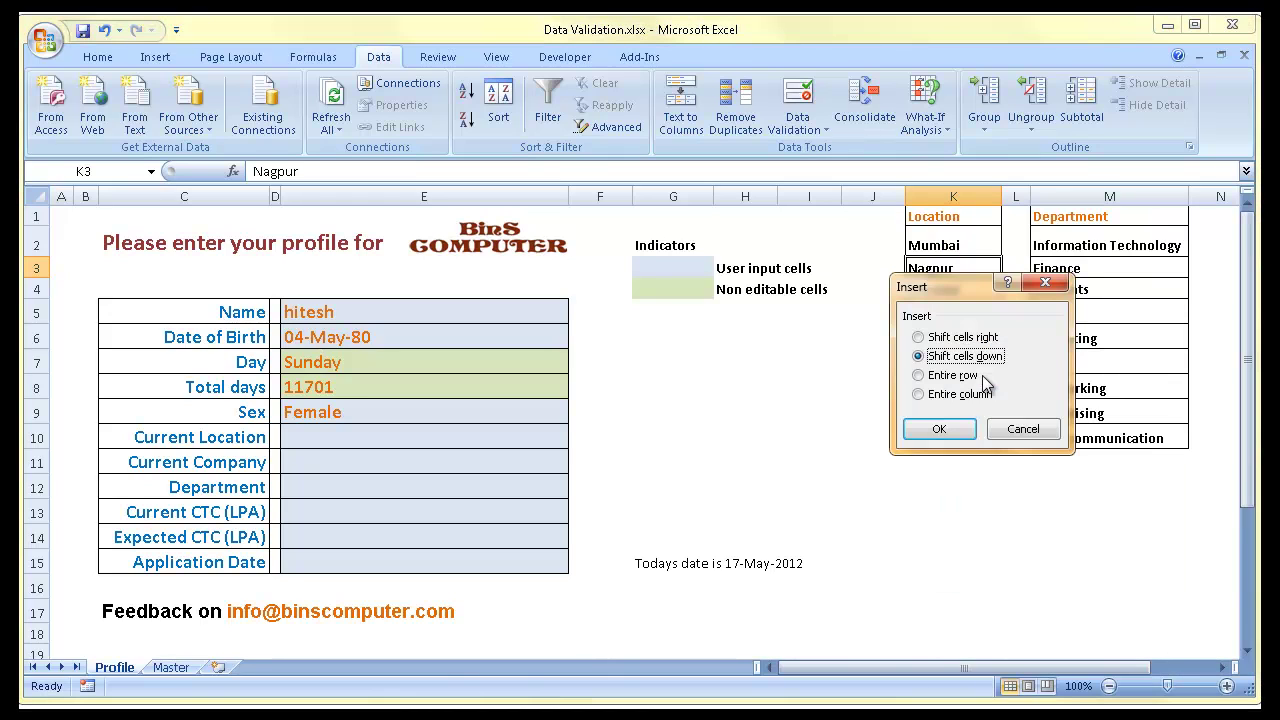
left_click(939, 430)
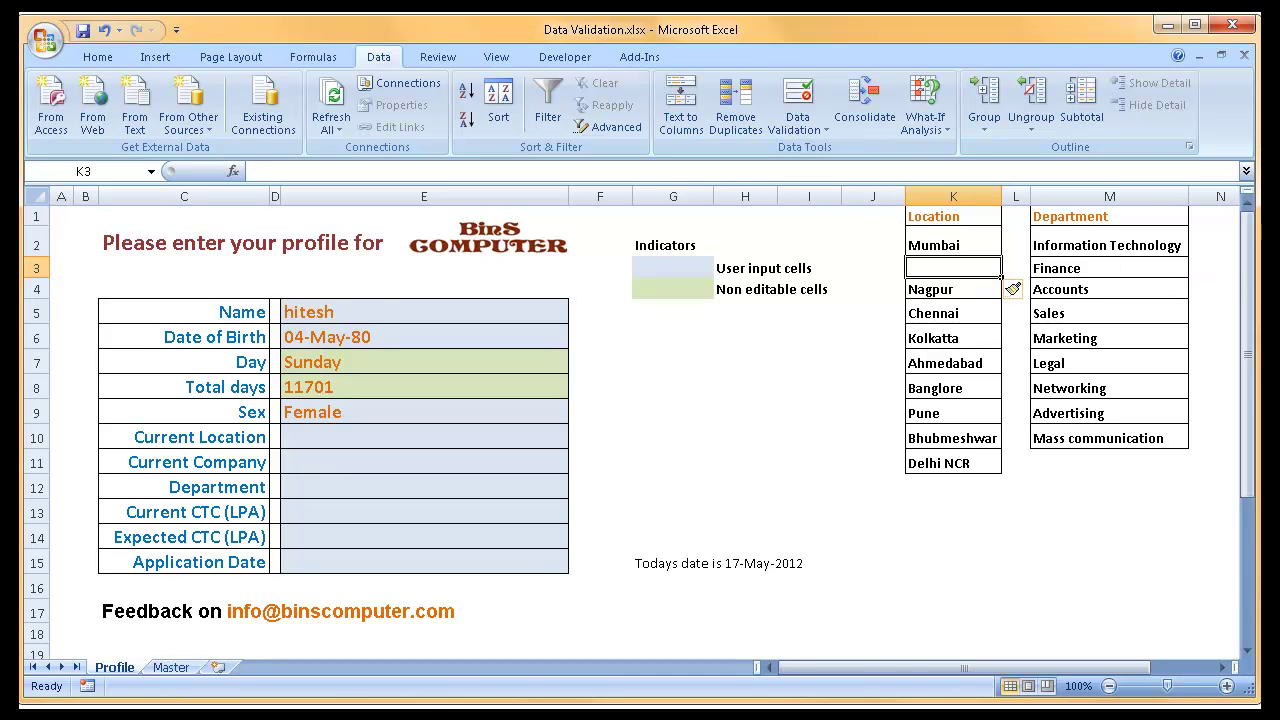
type("Navi M")
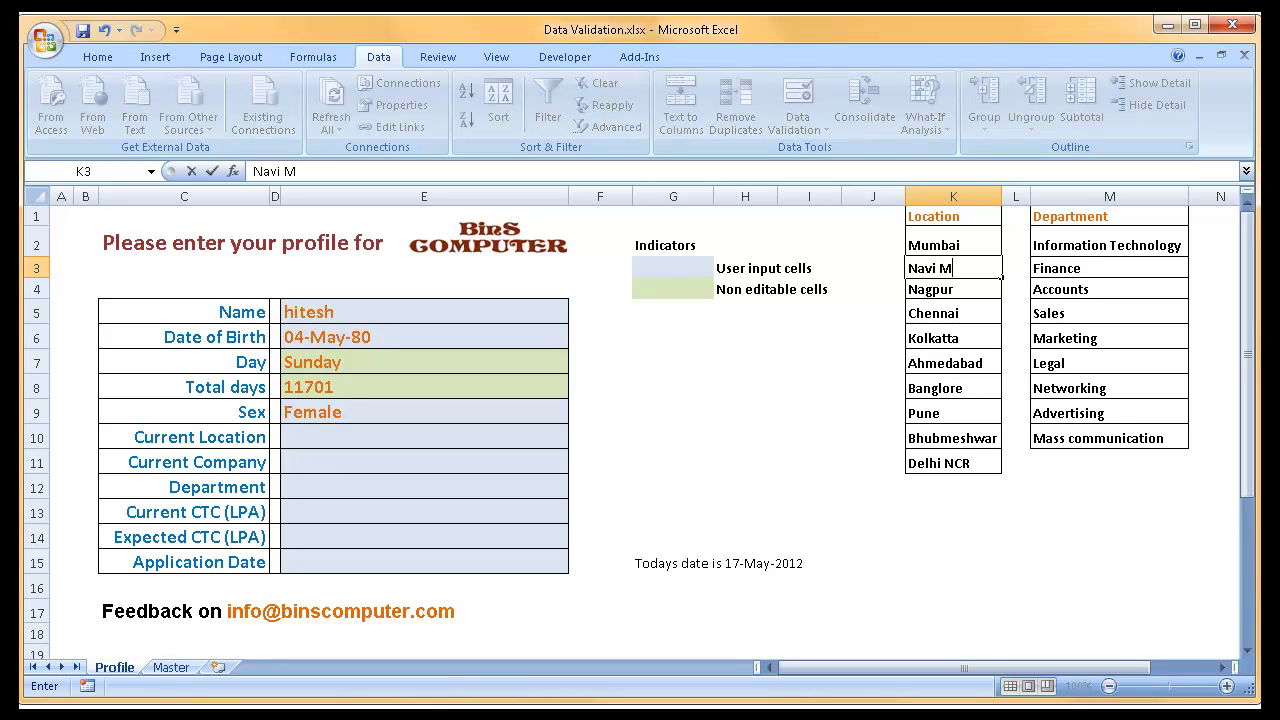
type("umbai")
key("Return")
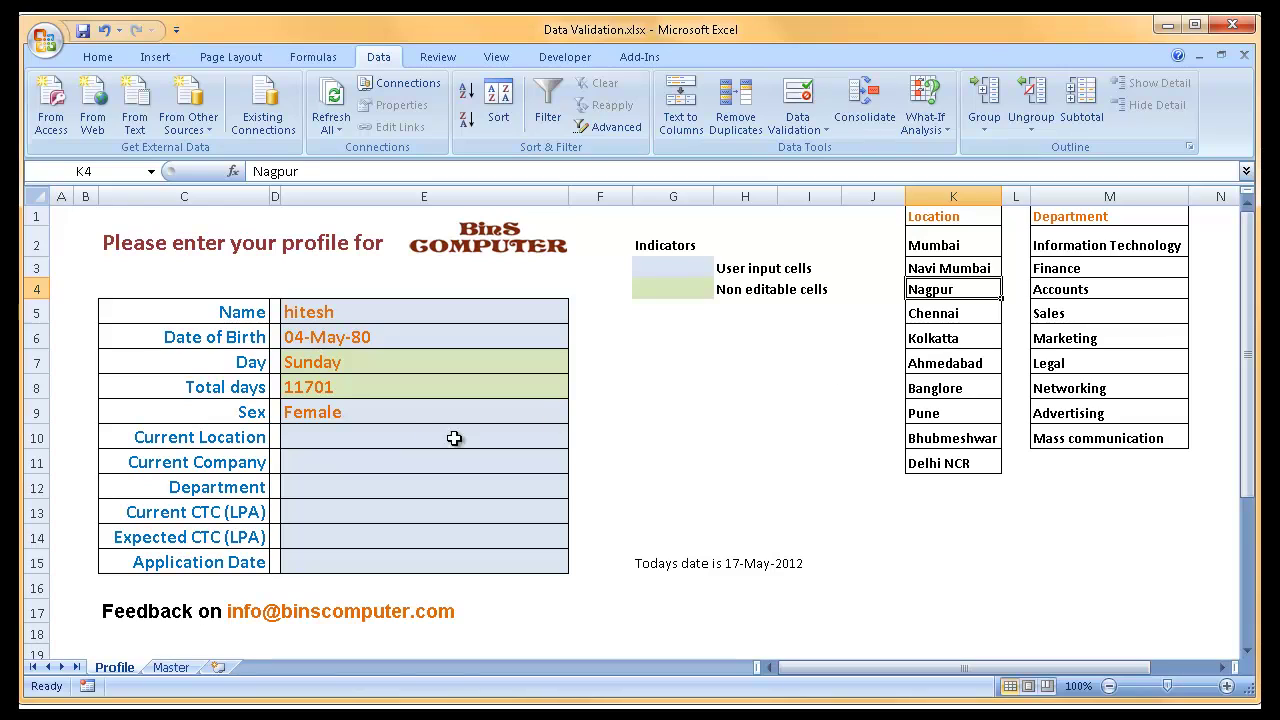
left_click(410, 433)
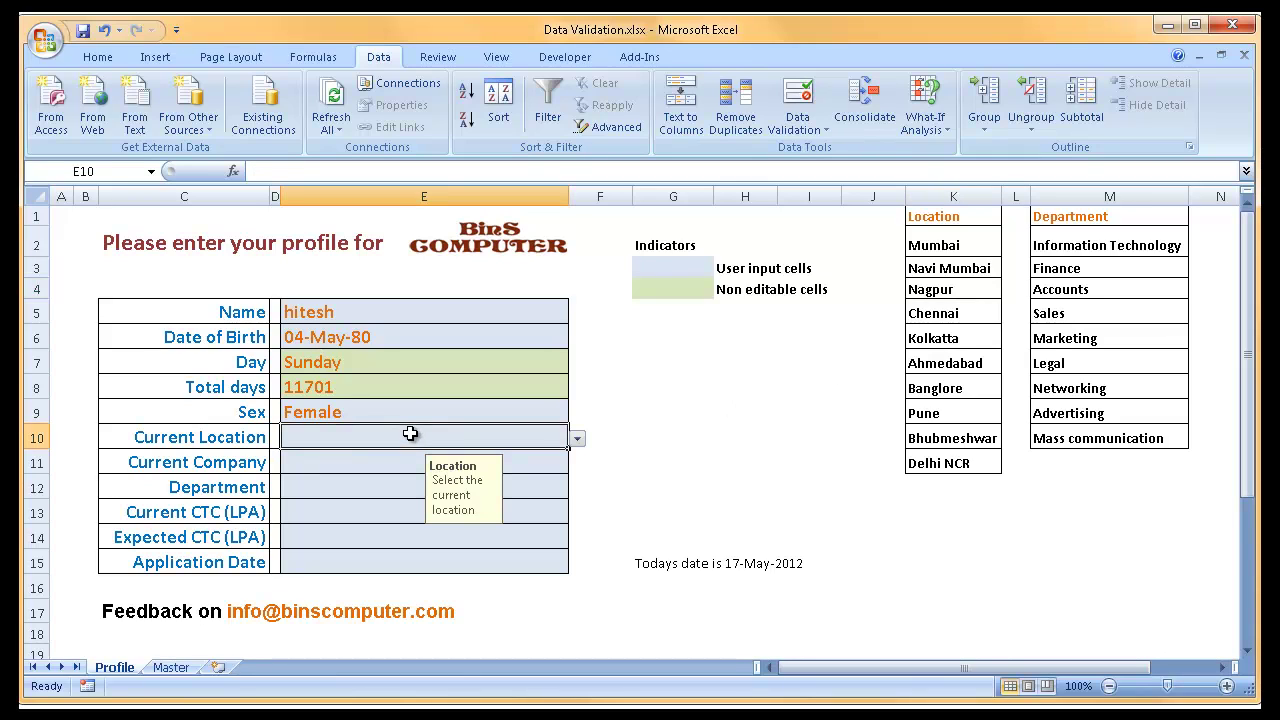
left_click(578, 440)
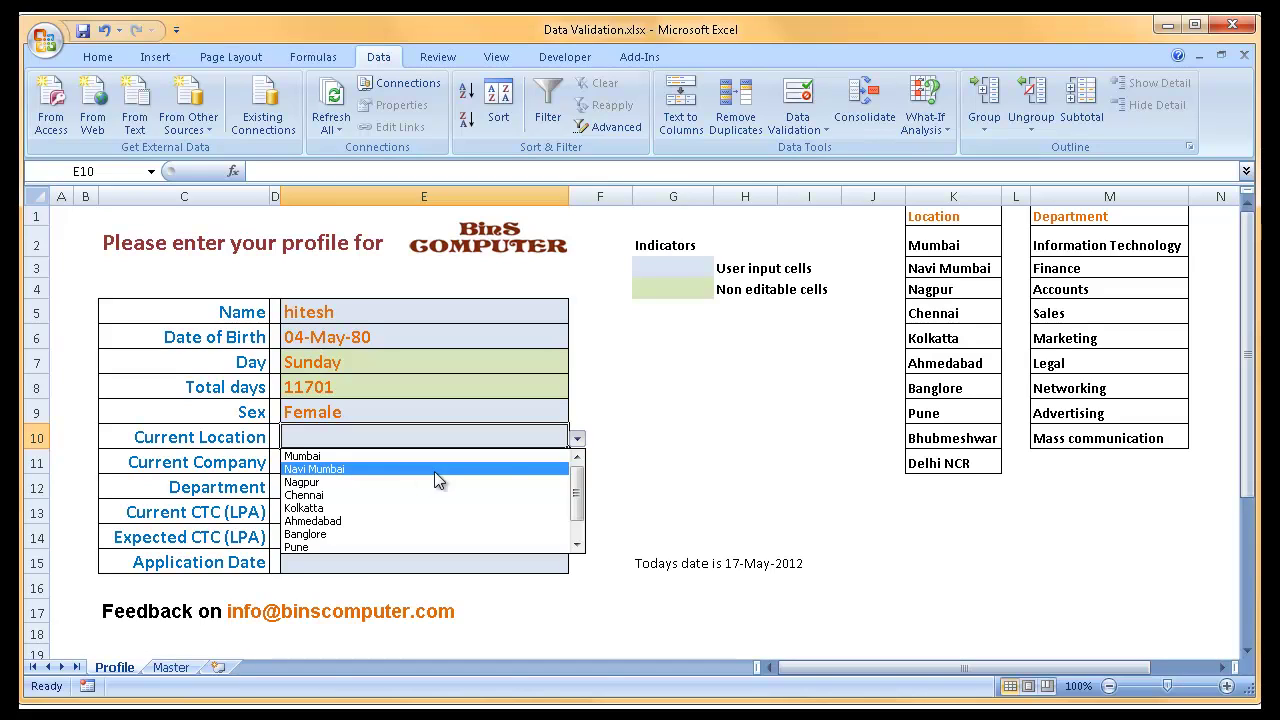
Step: Add bhopal below Delhi NCR in the Location list, and check the choices offered for Current Location
left_click(948, 486)
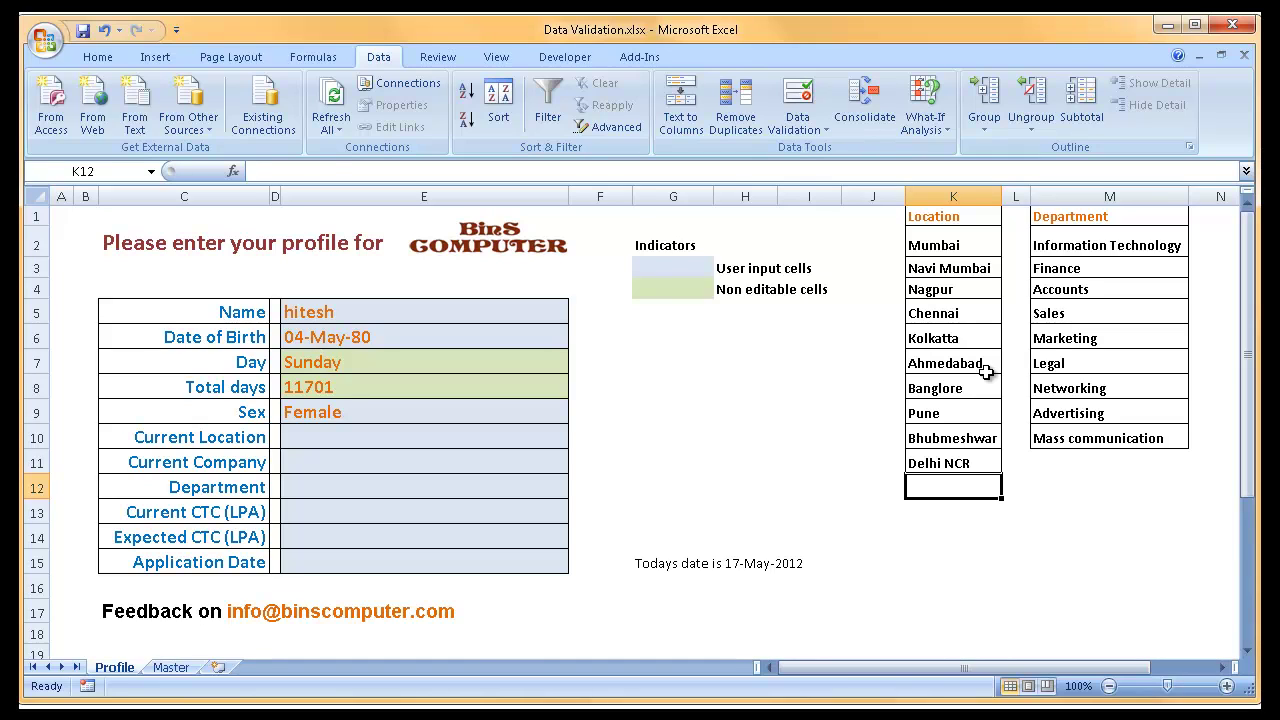
type("bhopal")
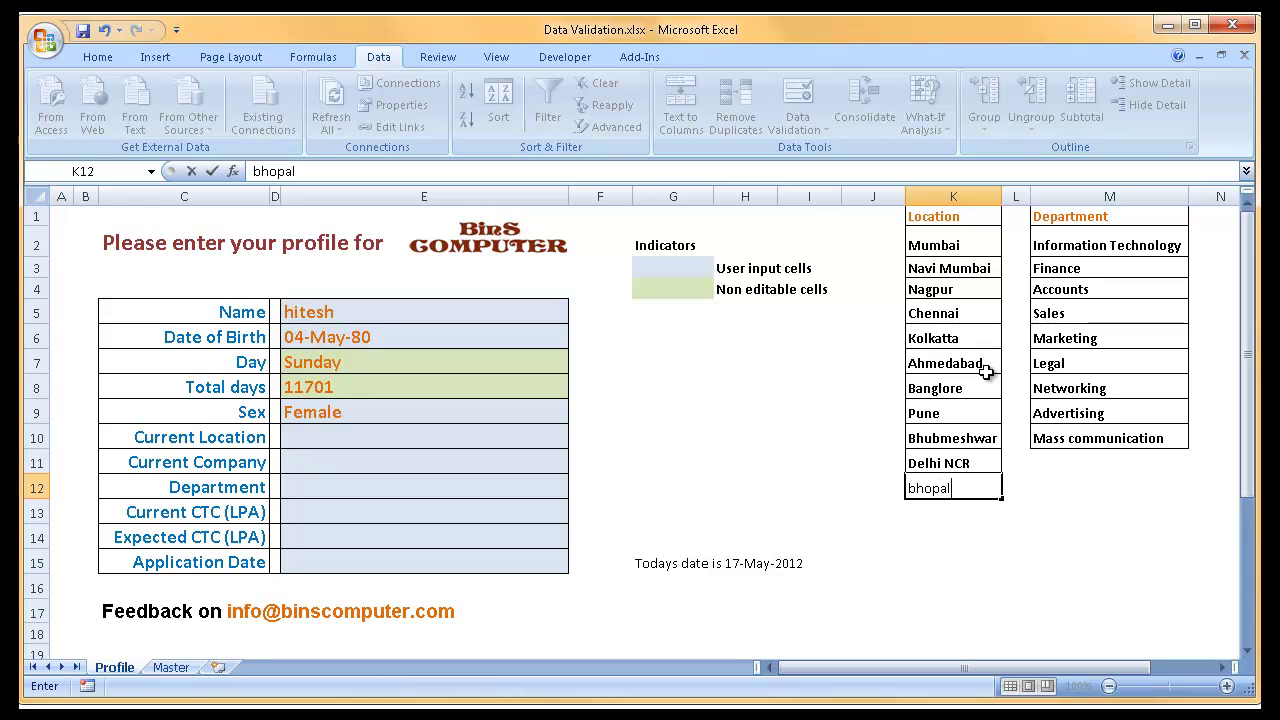
key("Return")
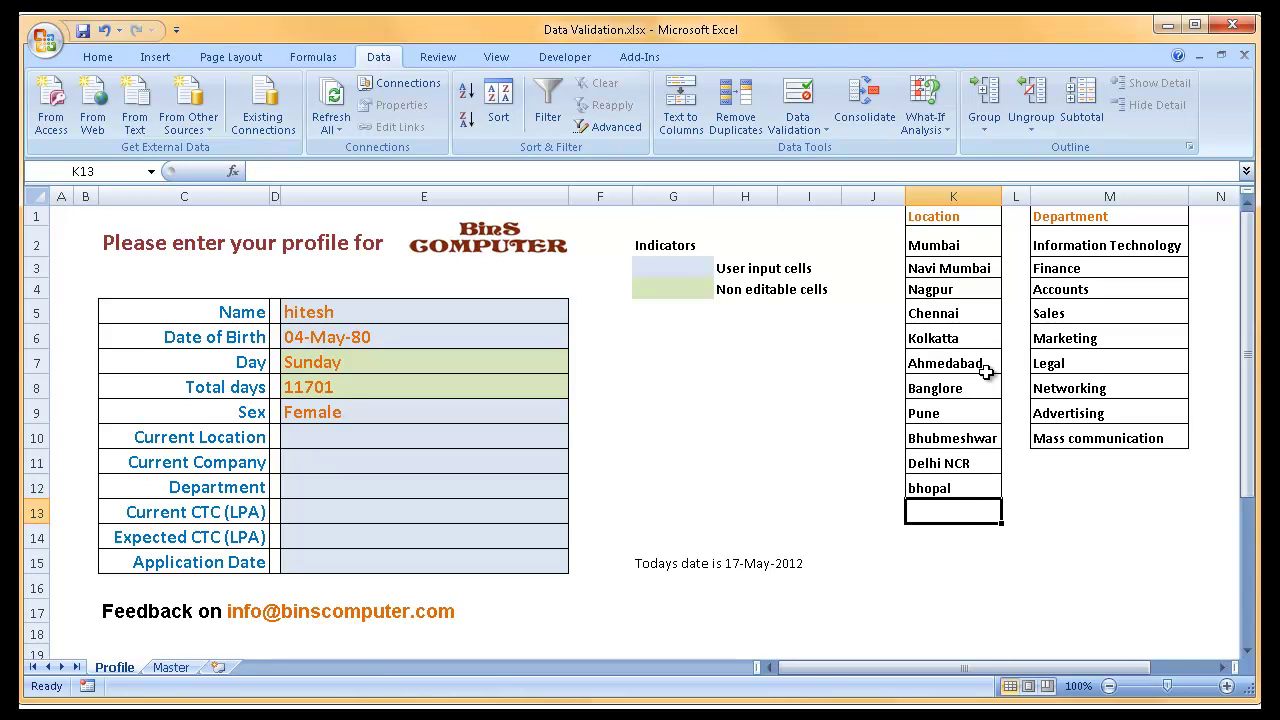
key("Up")
left_click(493, 437)
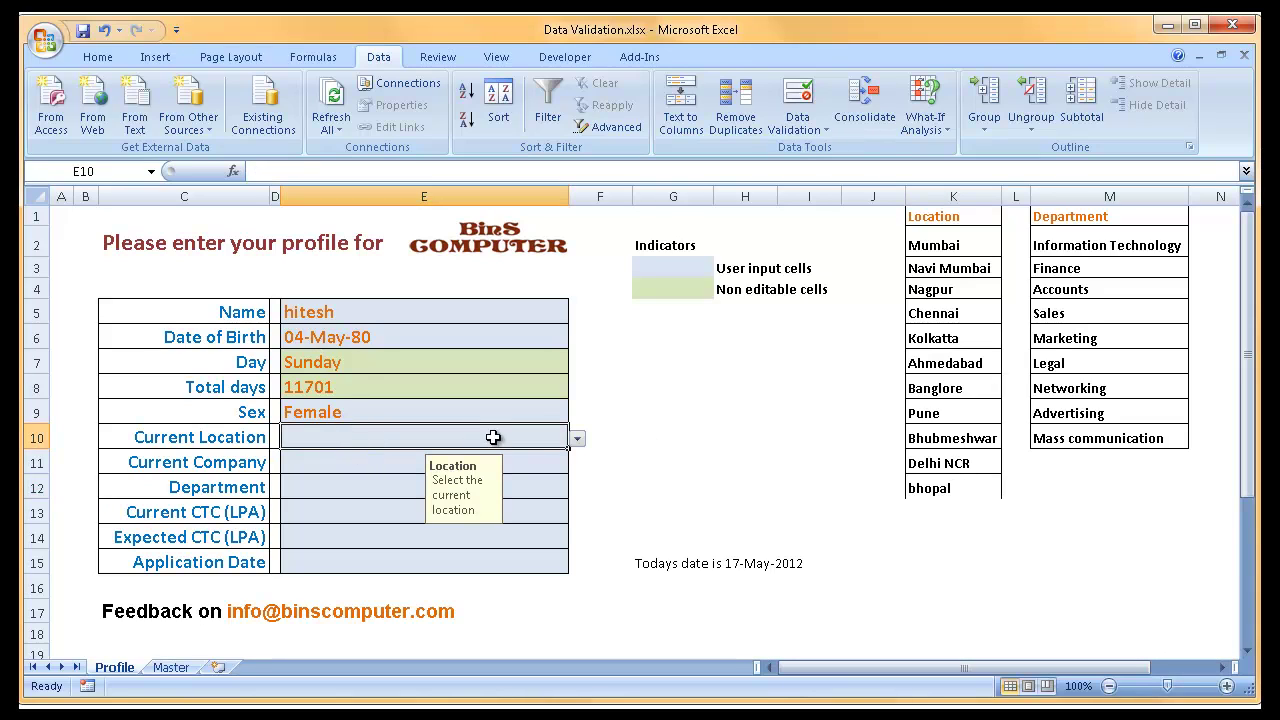
left_click(577, 438)
left_click_drag(579, 500, 583, 545)
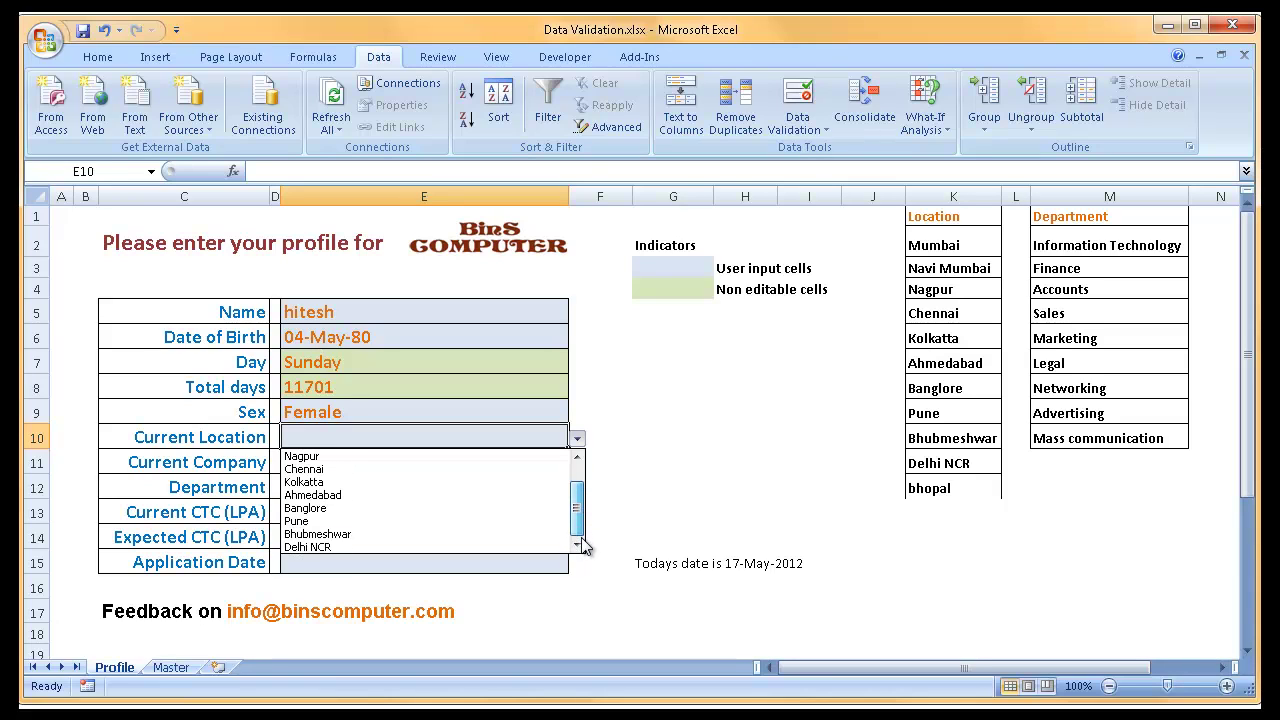
left_click(550, 438)
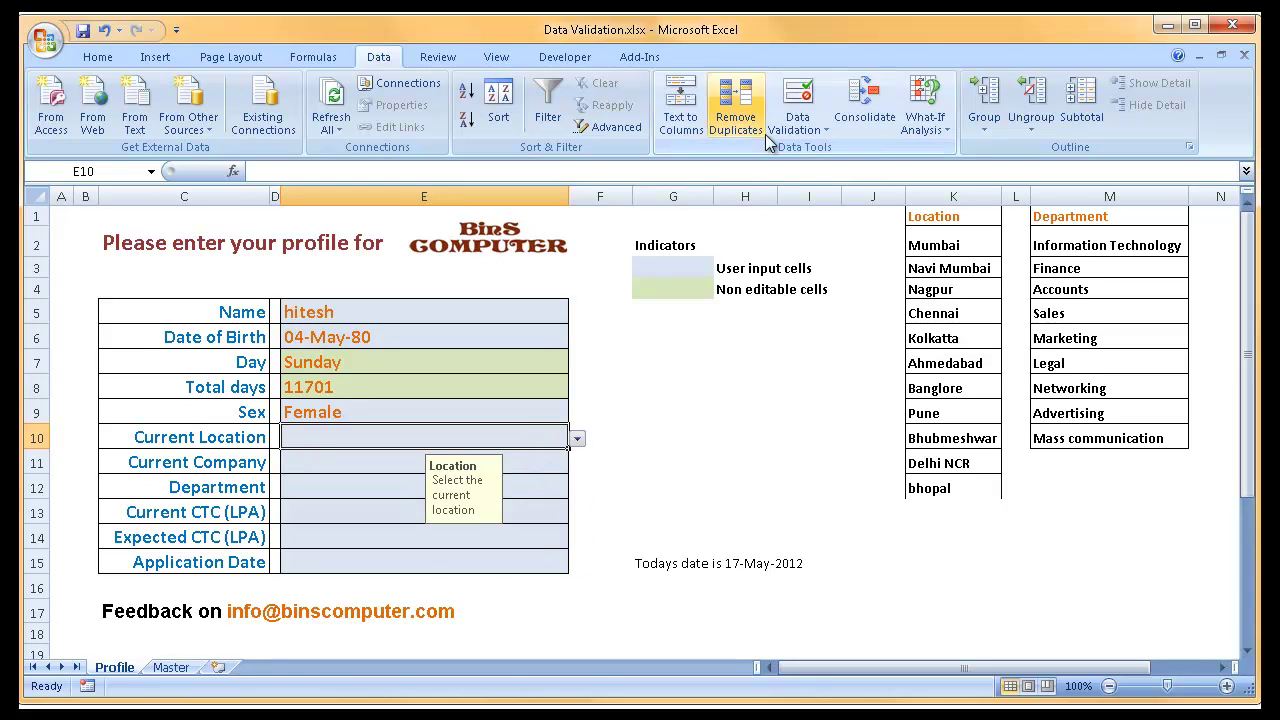
Step: Extend the Current Location cell's validation list source to =$K$2:$K$12, and check the choices offered
left_click(794, 104)
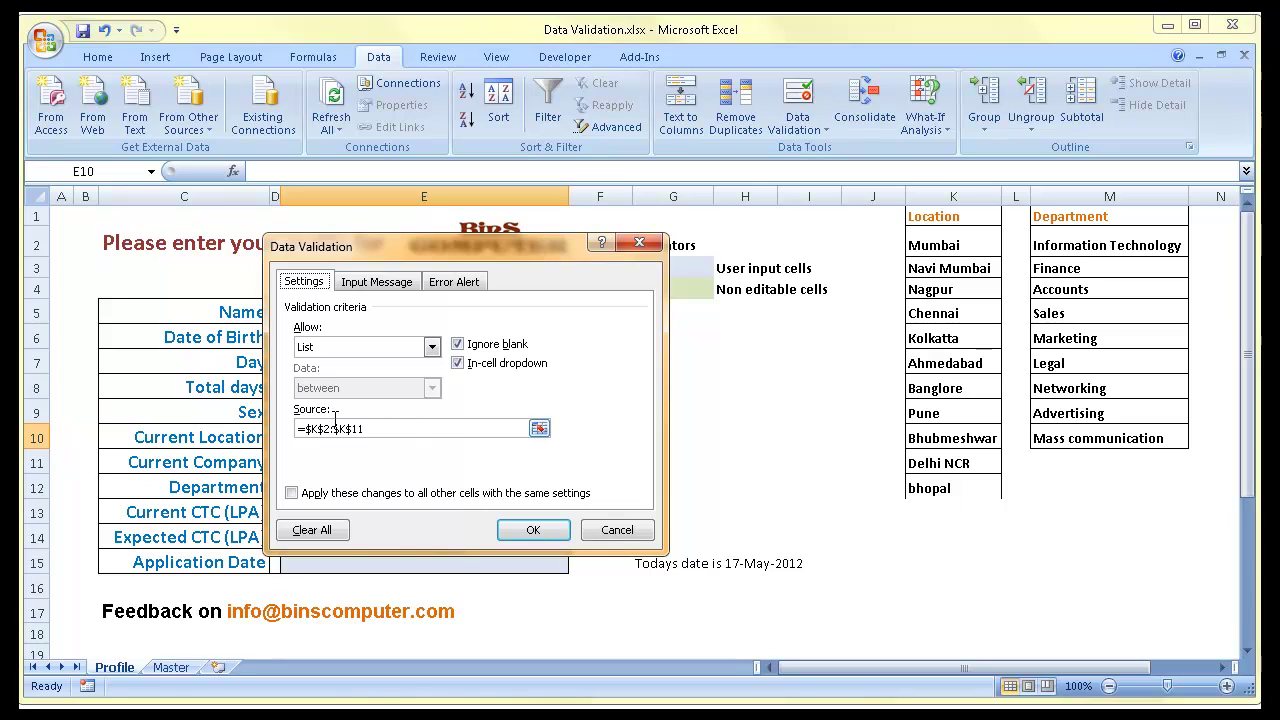
left_click(399, 430)
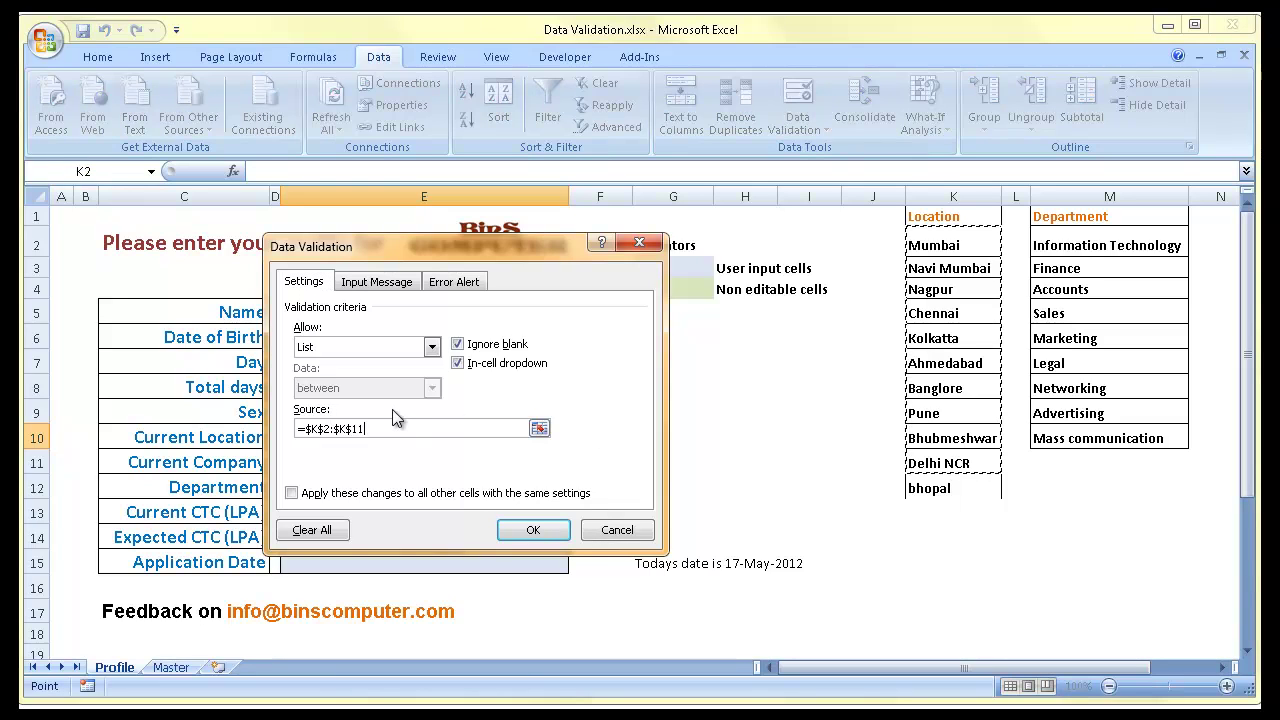
key("BackSpace")
type("2")
left_click(531, 532)
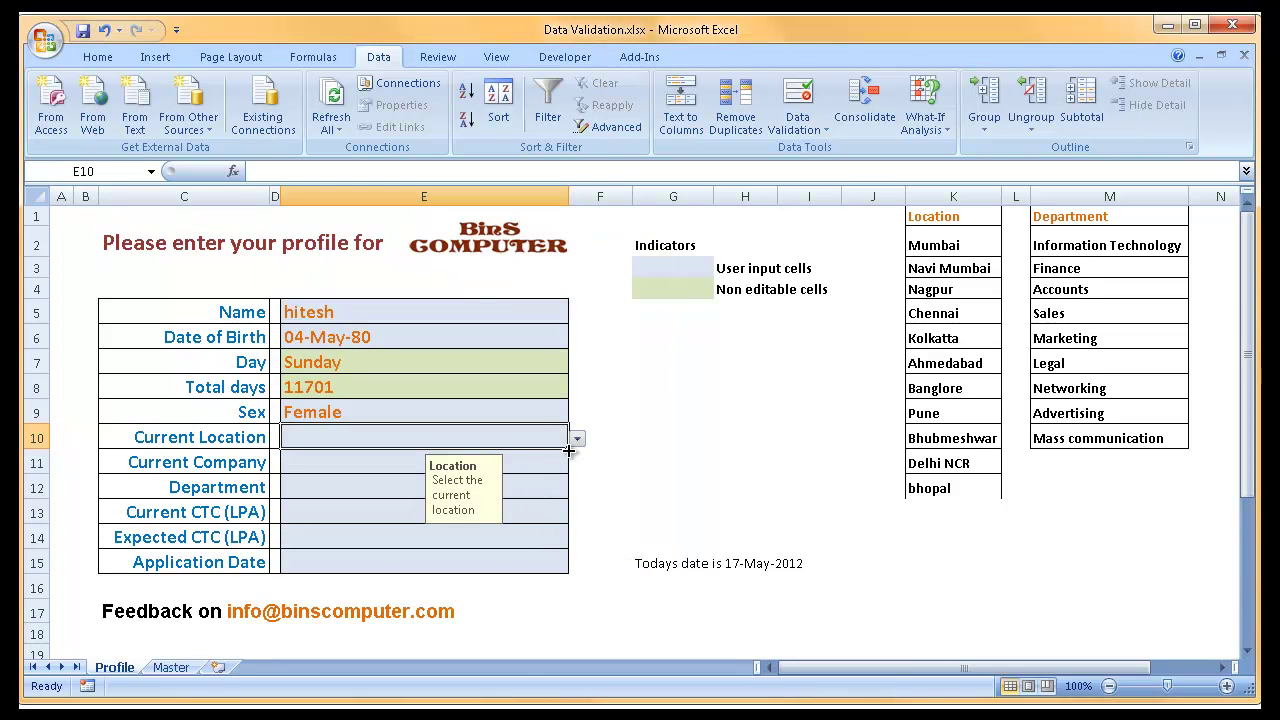
left_click(578, 442)
scroll(577, 500, "down", 1)
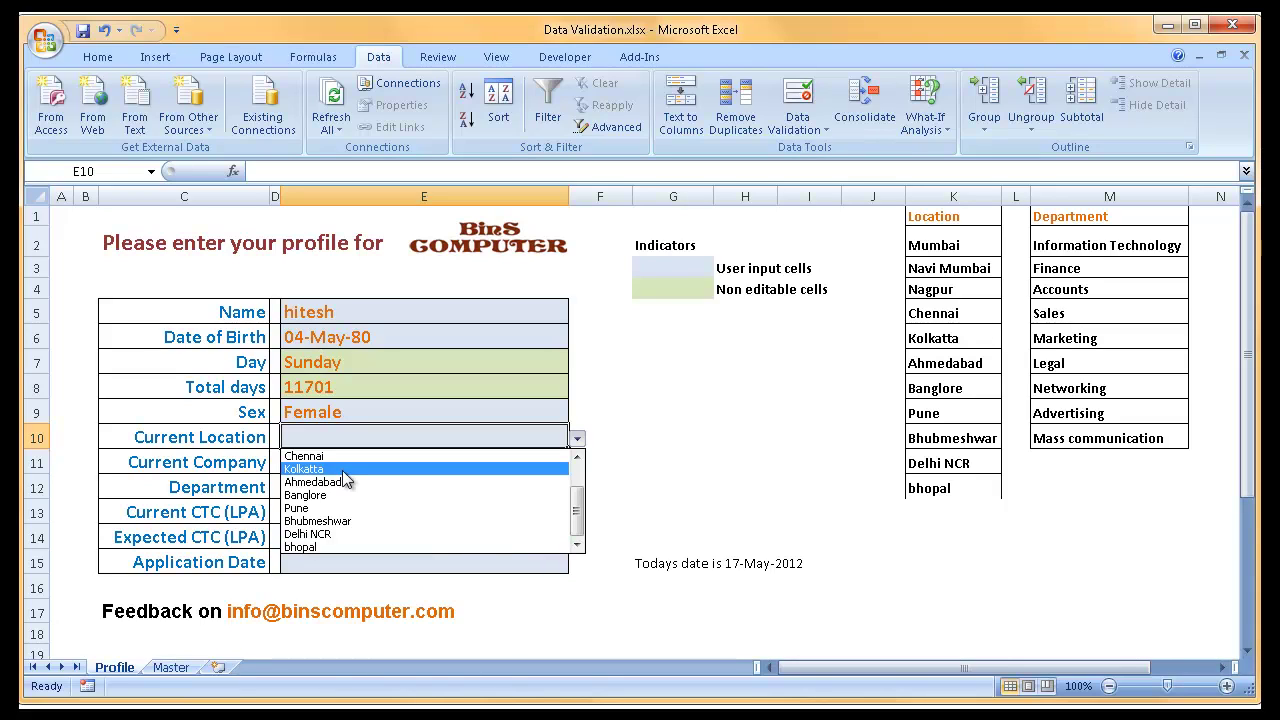
left_click(355, 438)
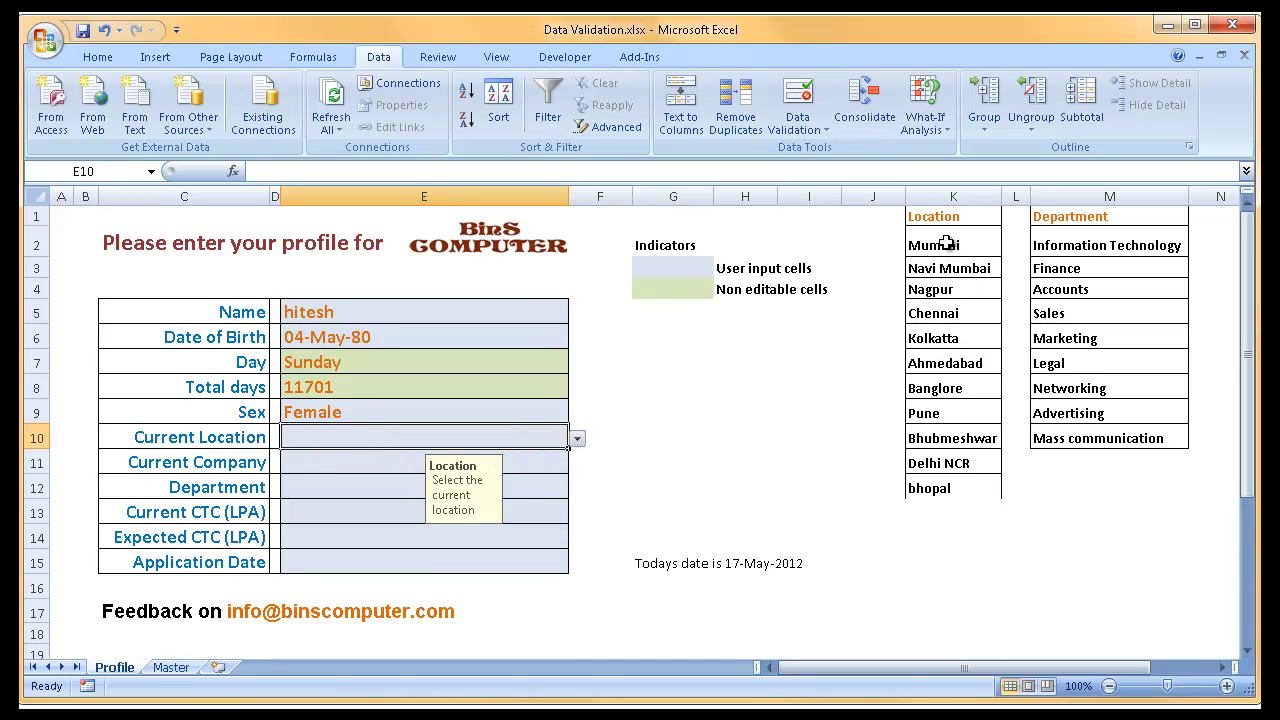
Step: Sort the Location list by Location values from A to Z, treating the first row as a header
left_click_drag(945, 244, 963, 488)
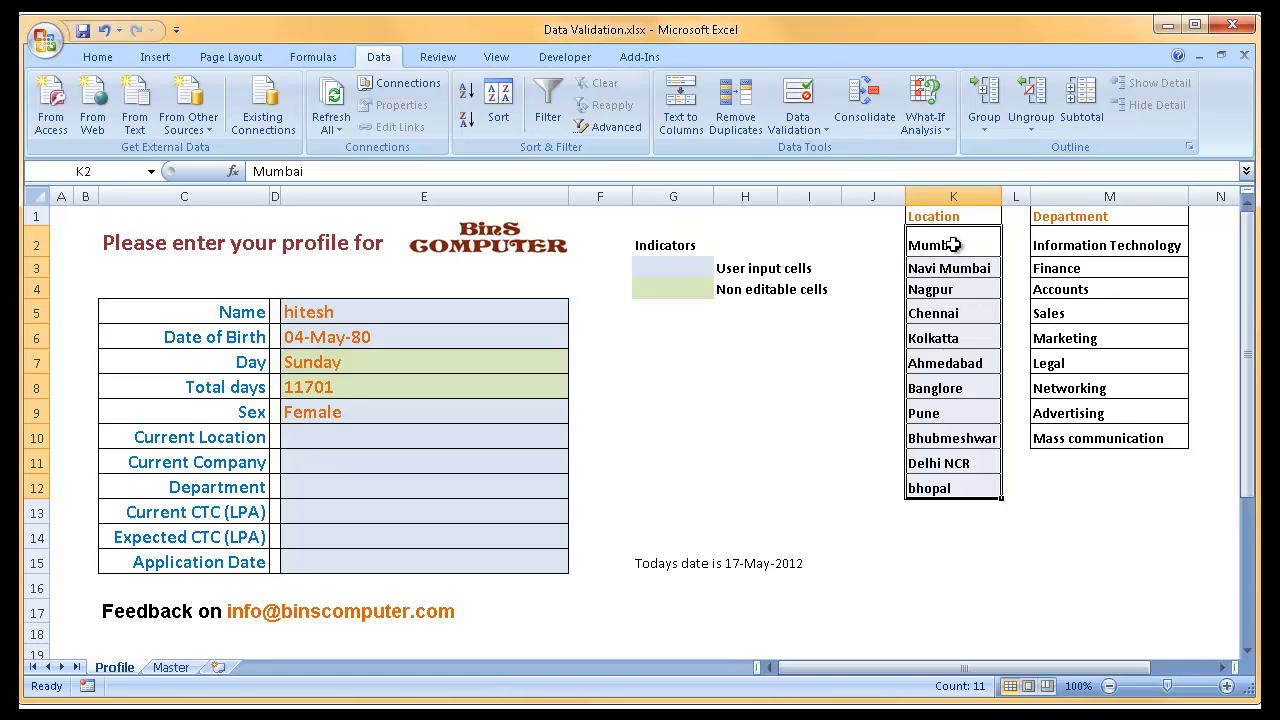
left_click_drag(953, 245, 953, 305)
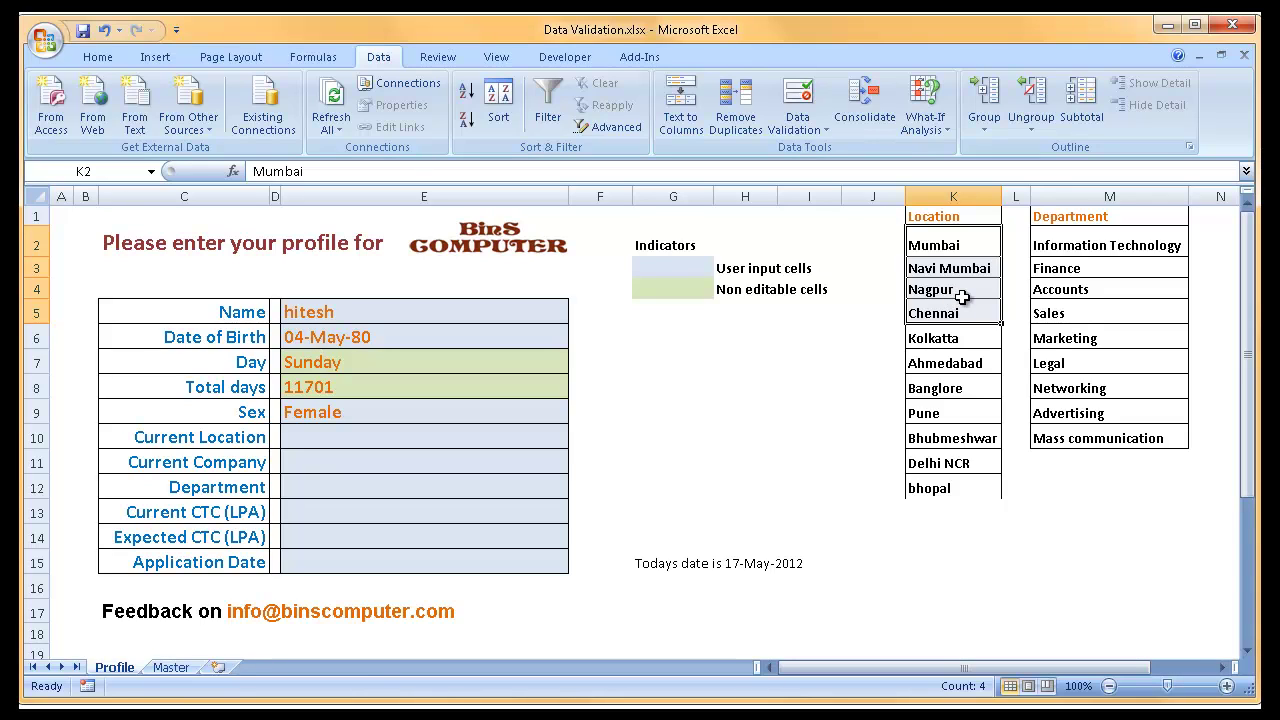
left_click_drag(943, 240, 941, 312)
left_click_drag(943, 216, 944, 486)
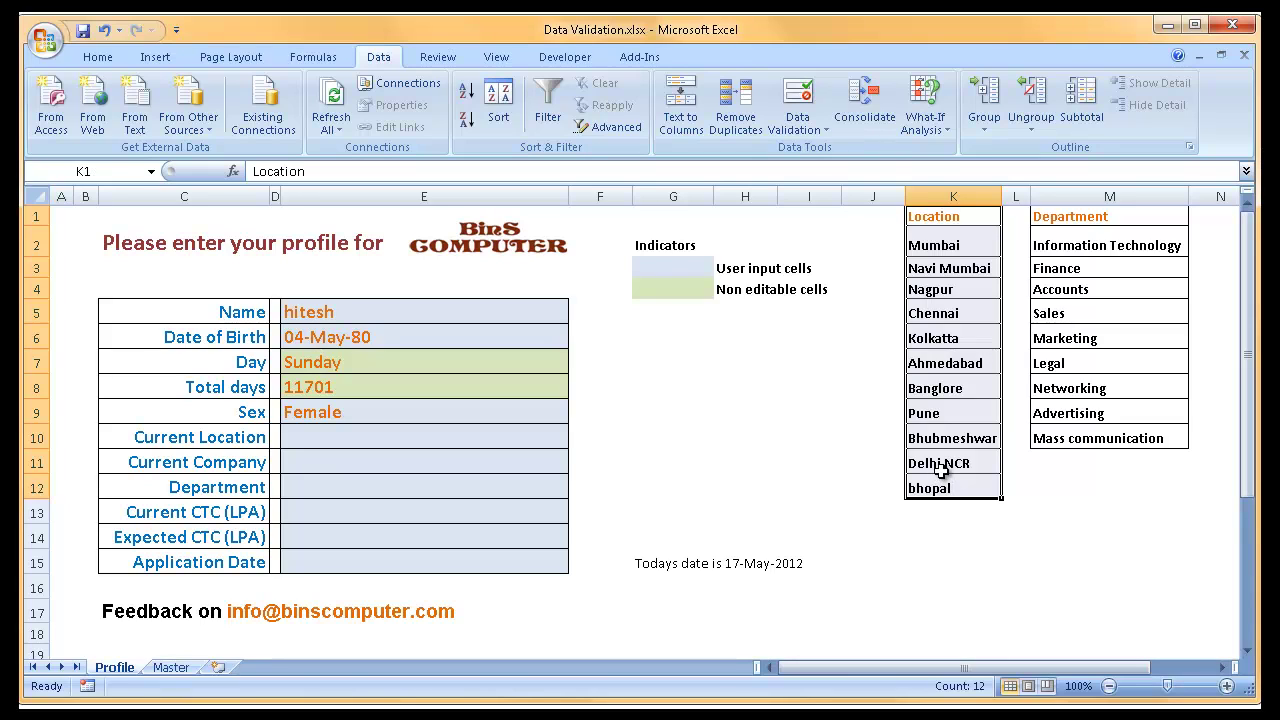
left_click(503, 121)
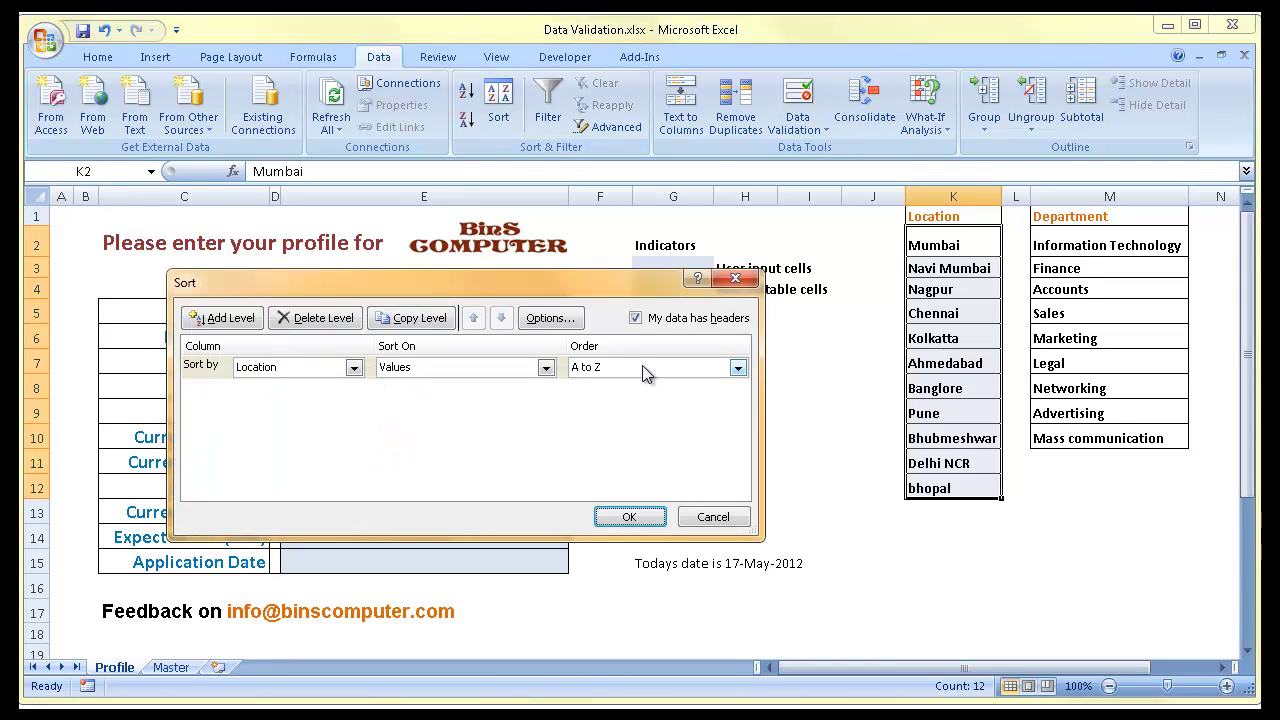
key("Return")
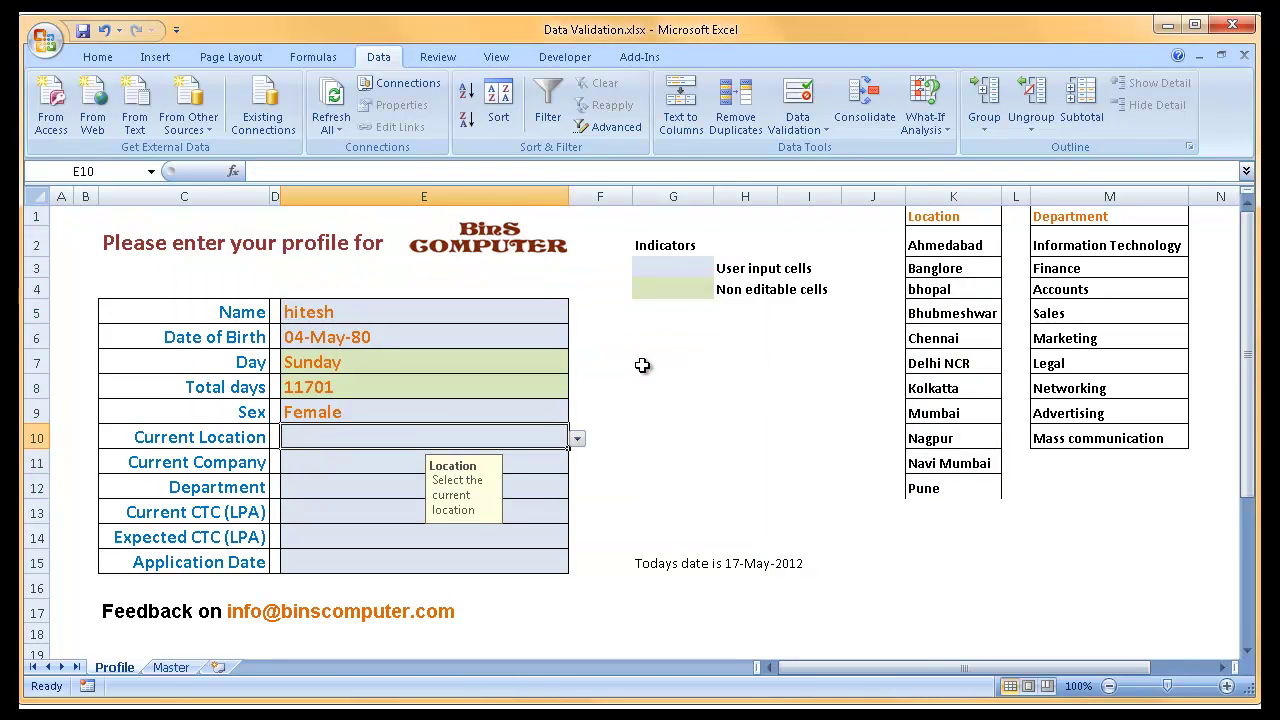
Step: Look through the Current Location field's choices to check their order after sorting
key("alt+Down")
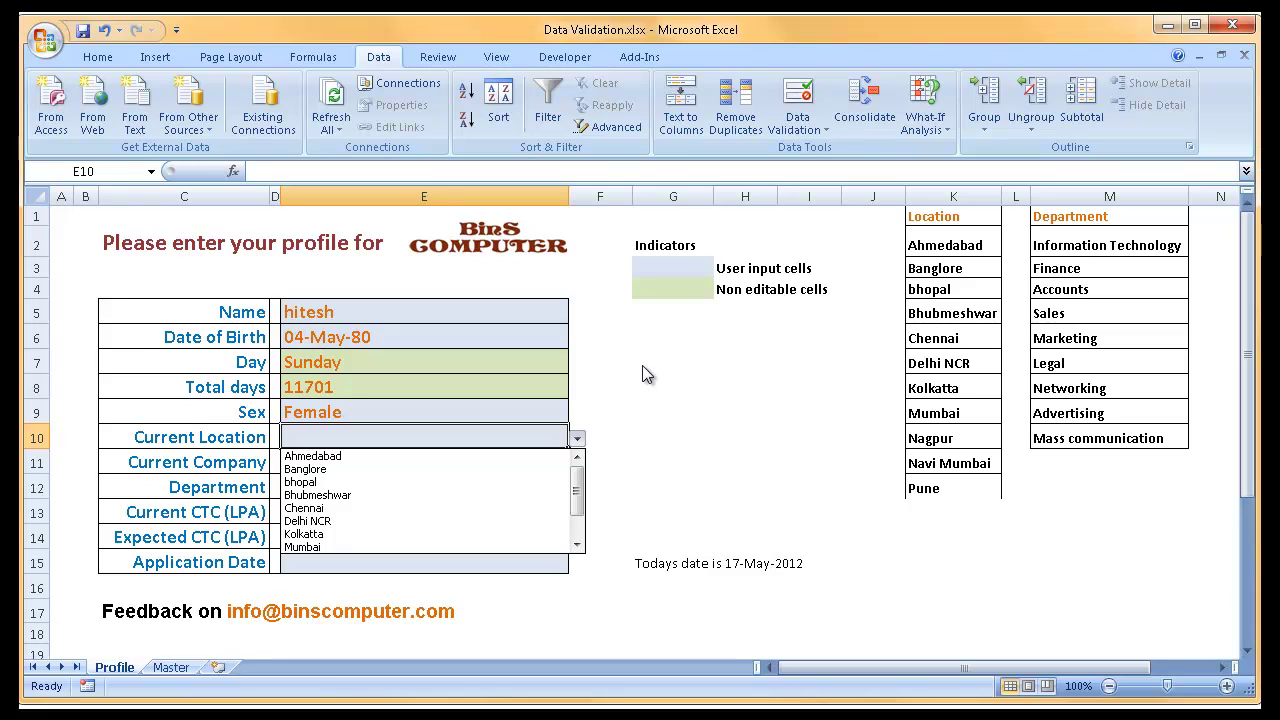
scroll(645, 374, "down", 1)
scroll(645, 374, "up", 1)
scroll(645, 374, "down", 1)
scroll(645, 374, "up", 3)
key("Escape")
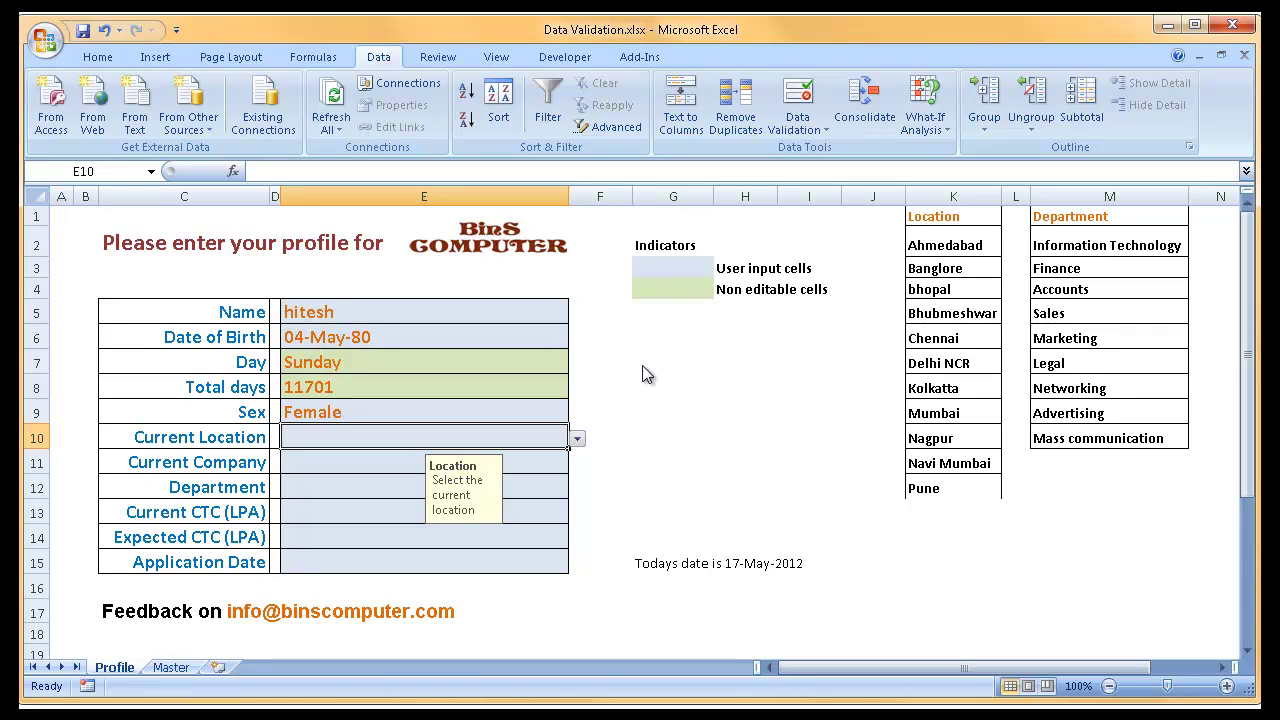
Step: Choose Ahmedabad for the Current Location field from its list of allowed values
key("alt+Down")
key("Down")
key("Up")
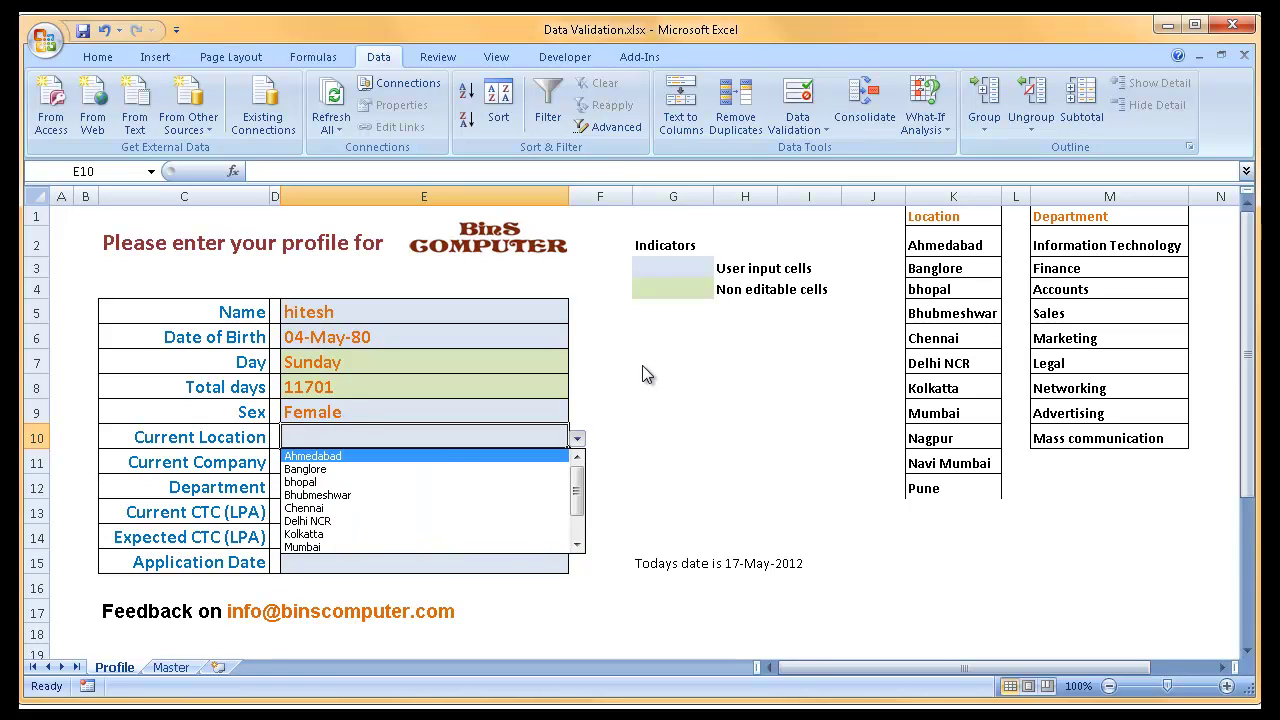
key("Return")
key("Return")
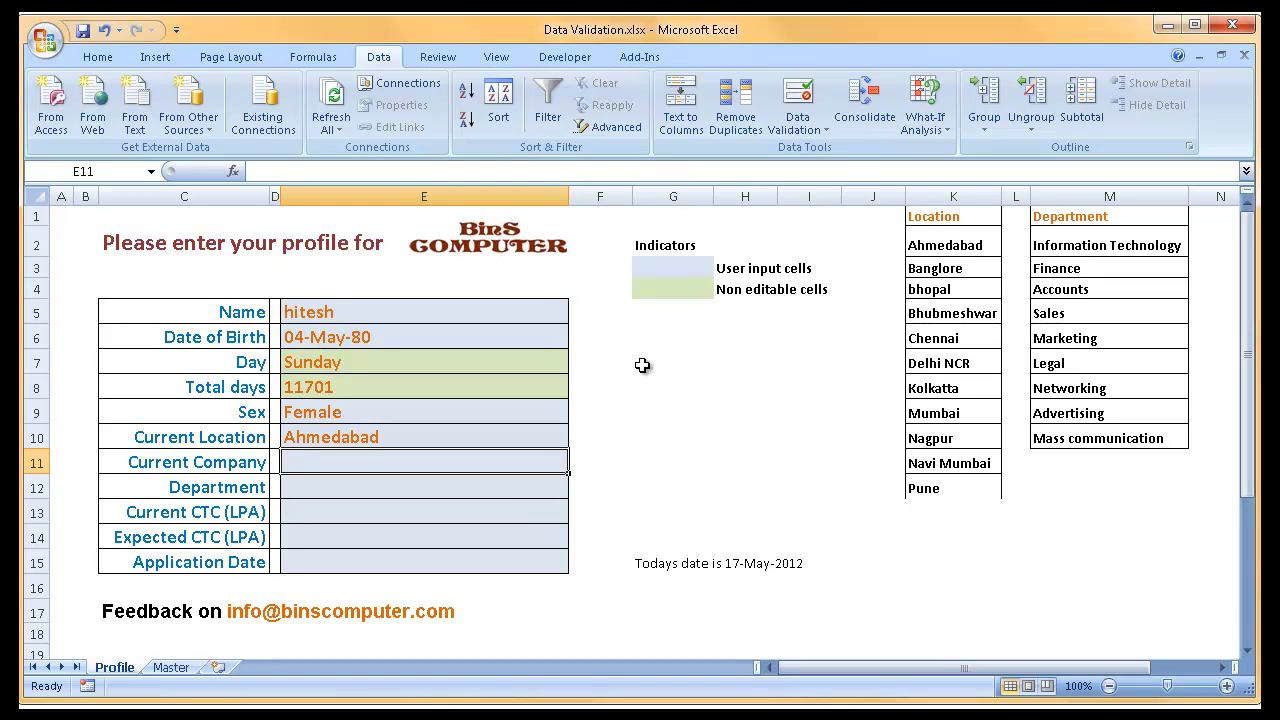
Step: Look through the Department field's choices and the Department list range that supplies them
key("Return")
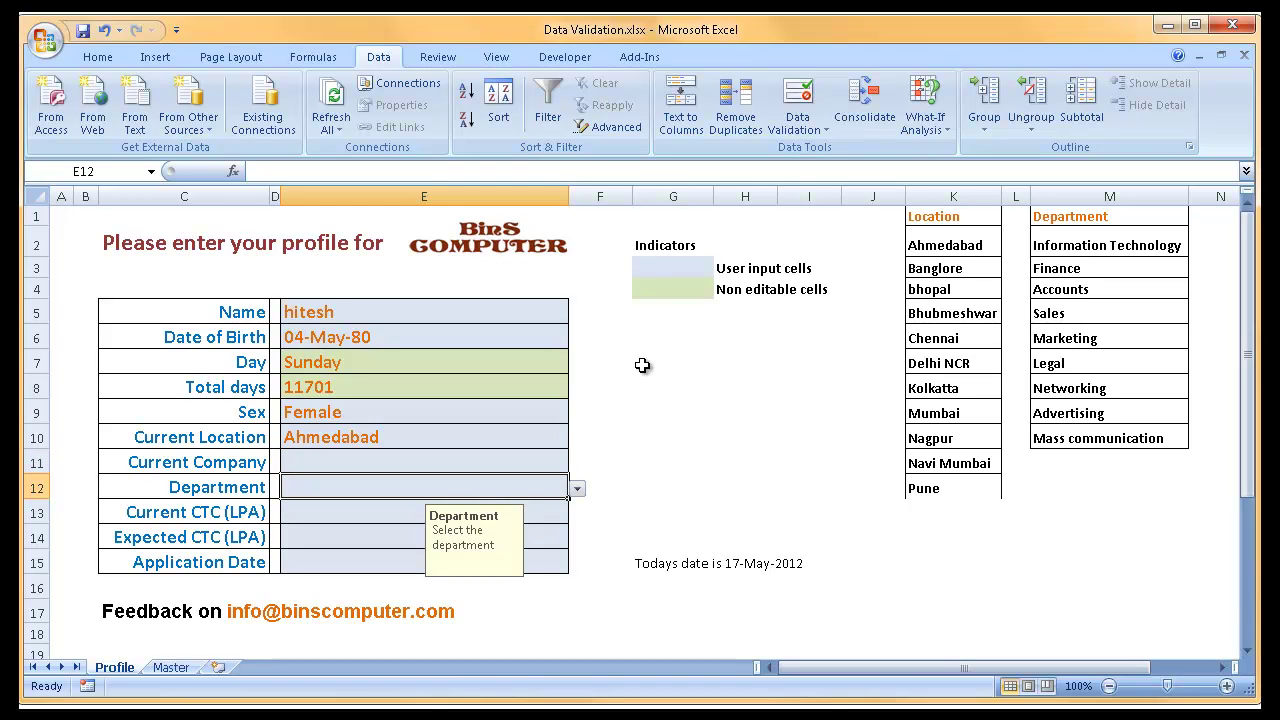
key("alt+Down")
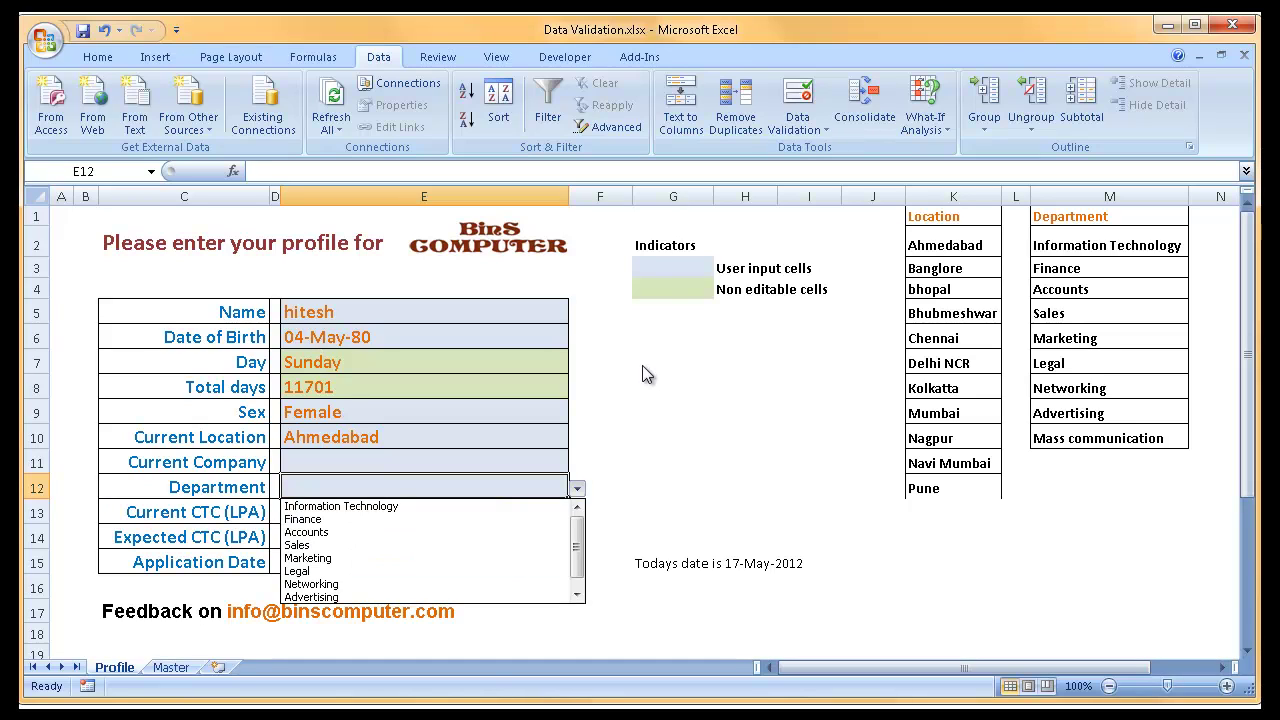
key("Escape")
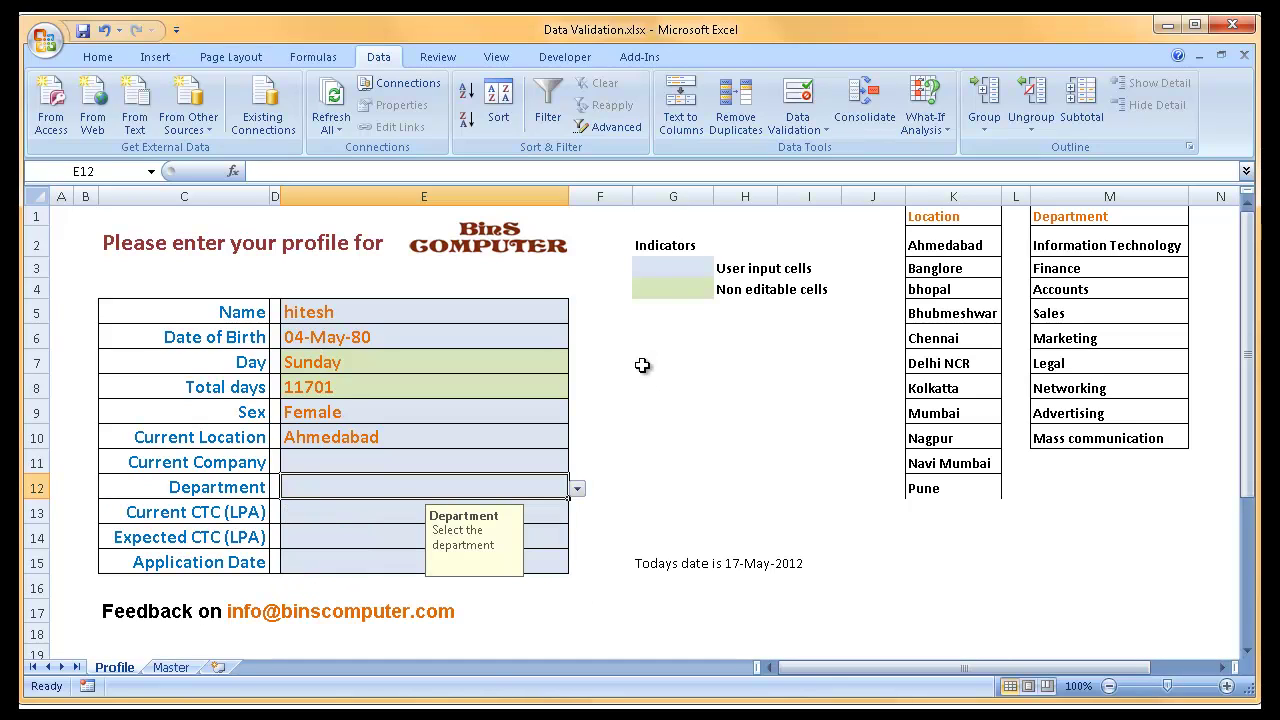
left_click_drag(1109, 217, 1109, 438)
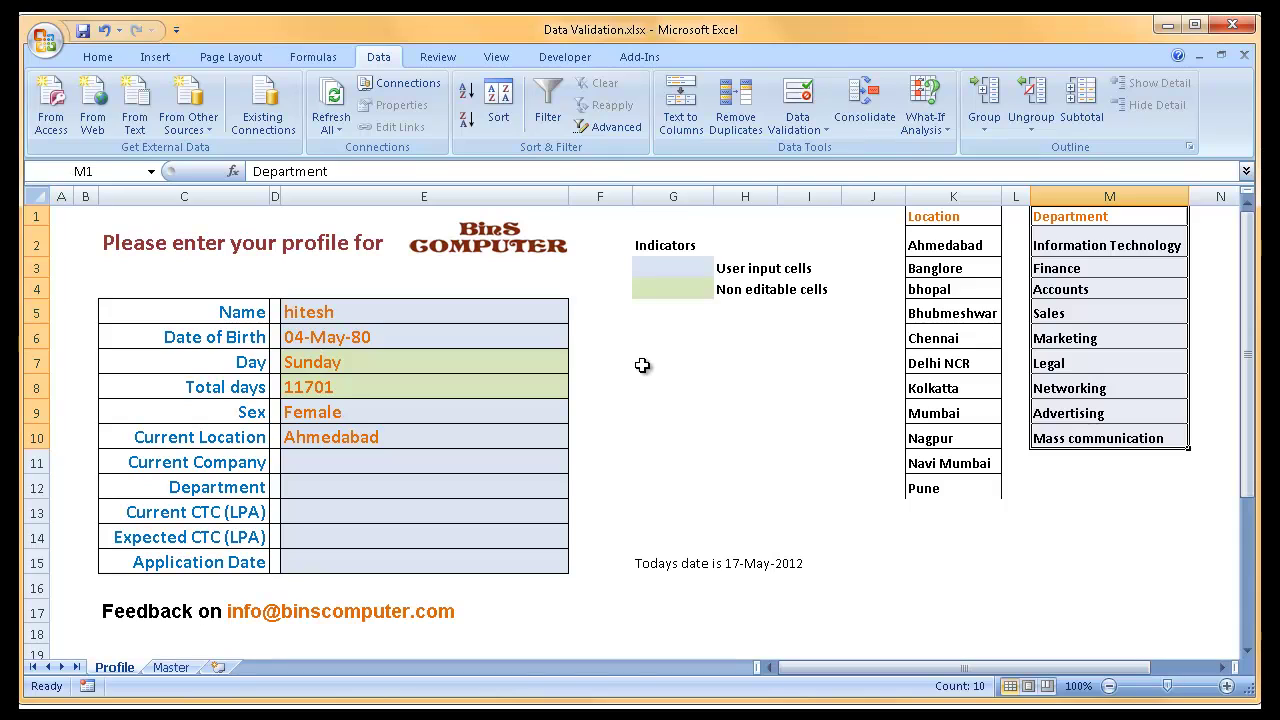
Step: Review the Department cell's data validation criteria, input message and error alert
left_click(424, 487)
left_click(798, 93)
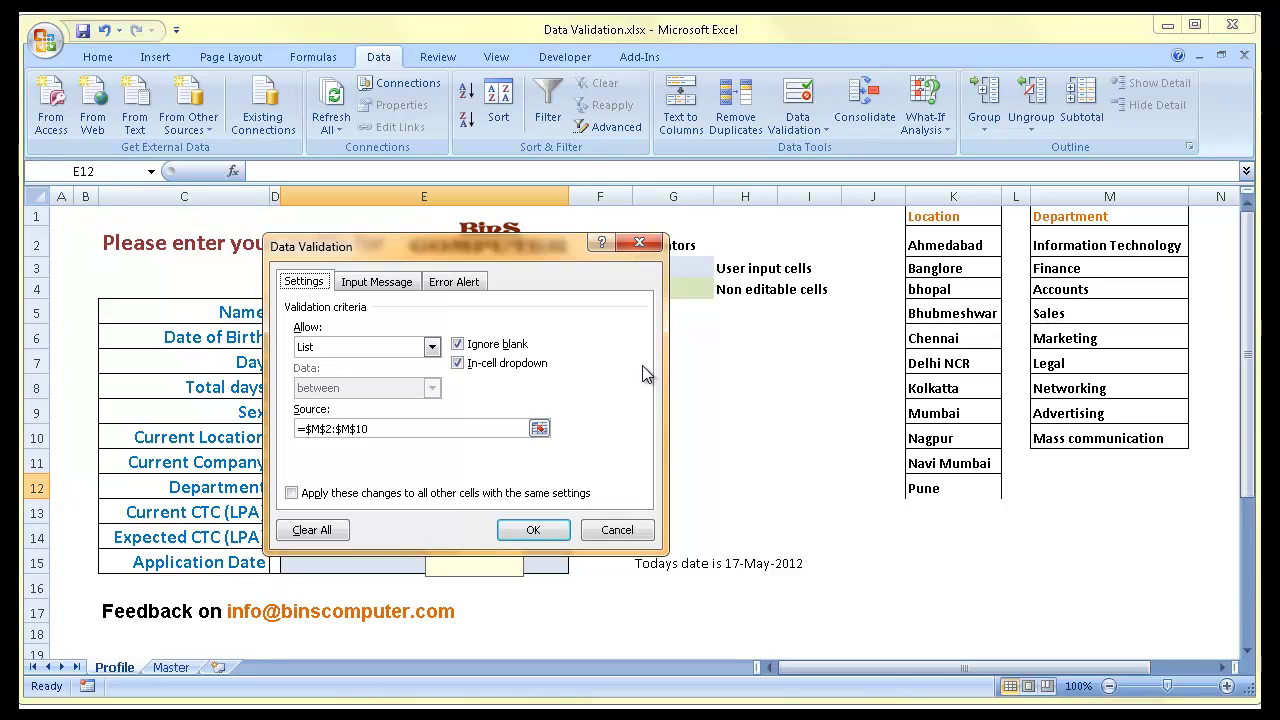
key("ctrl+Tab")
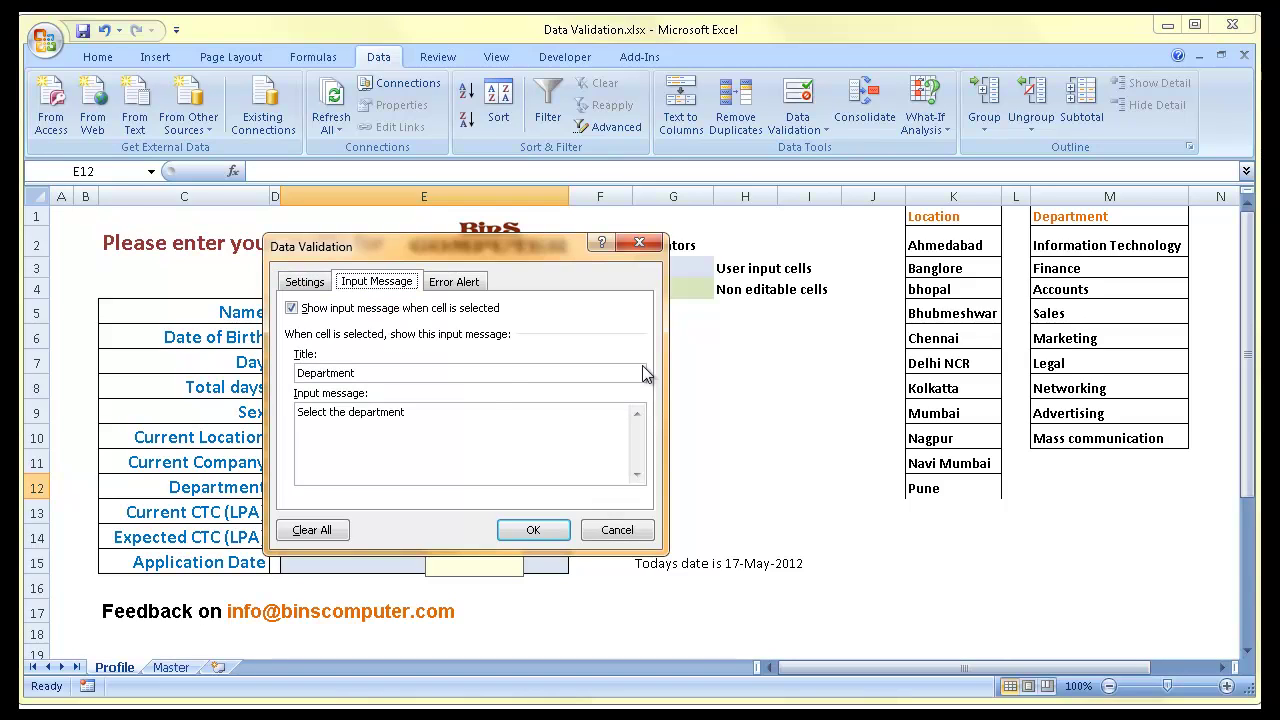
key("ctrl+Tab")
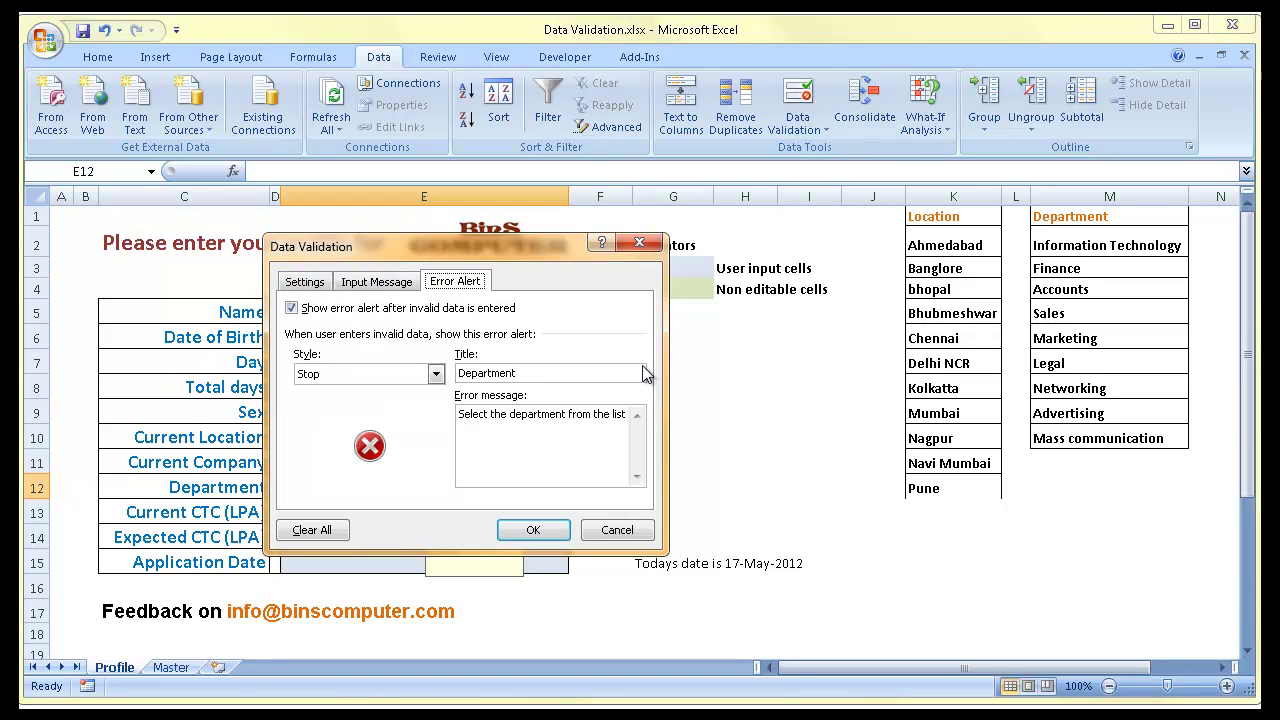
key("ctrl+Tab")
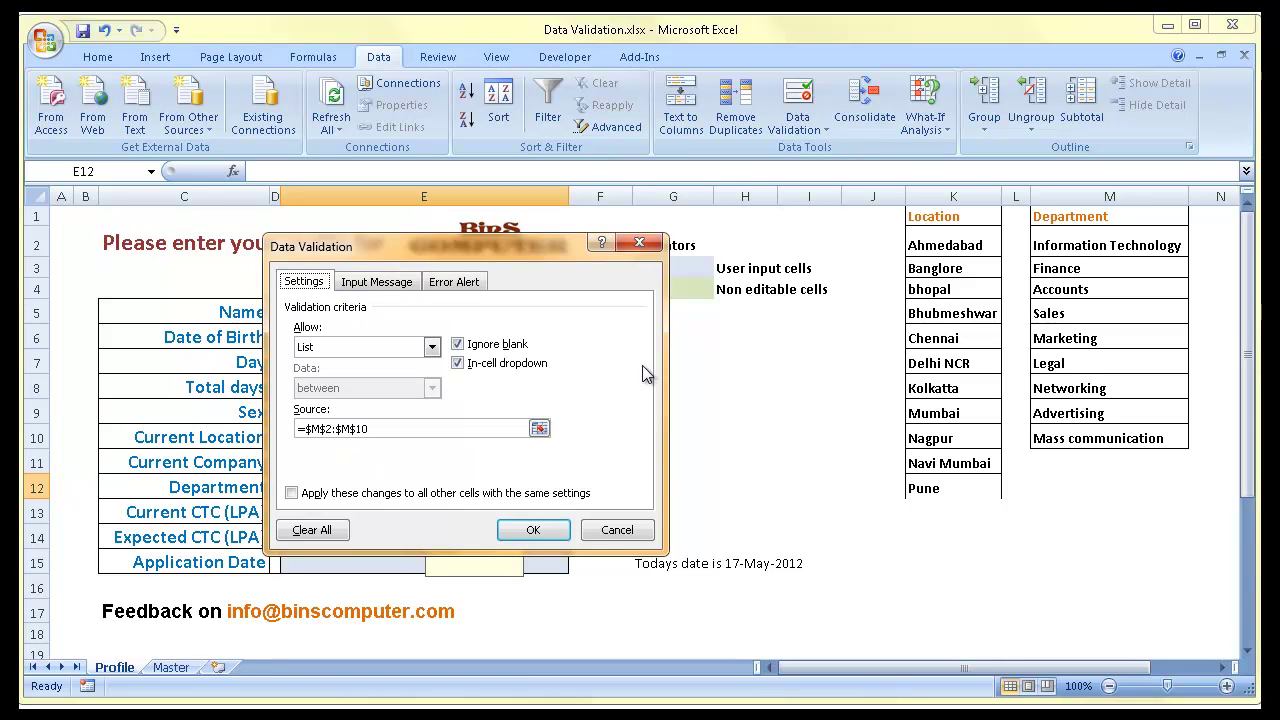
key("Return")
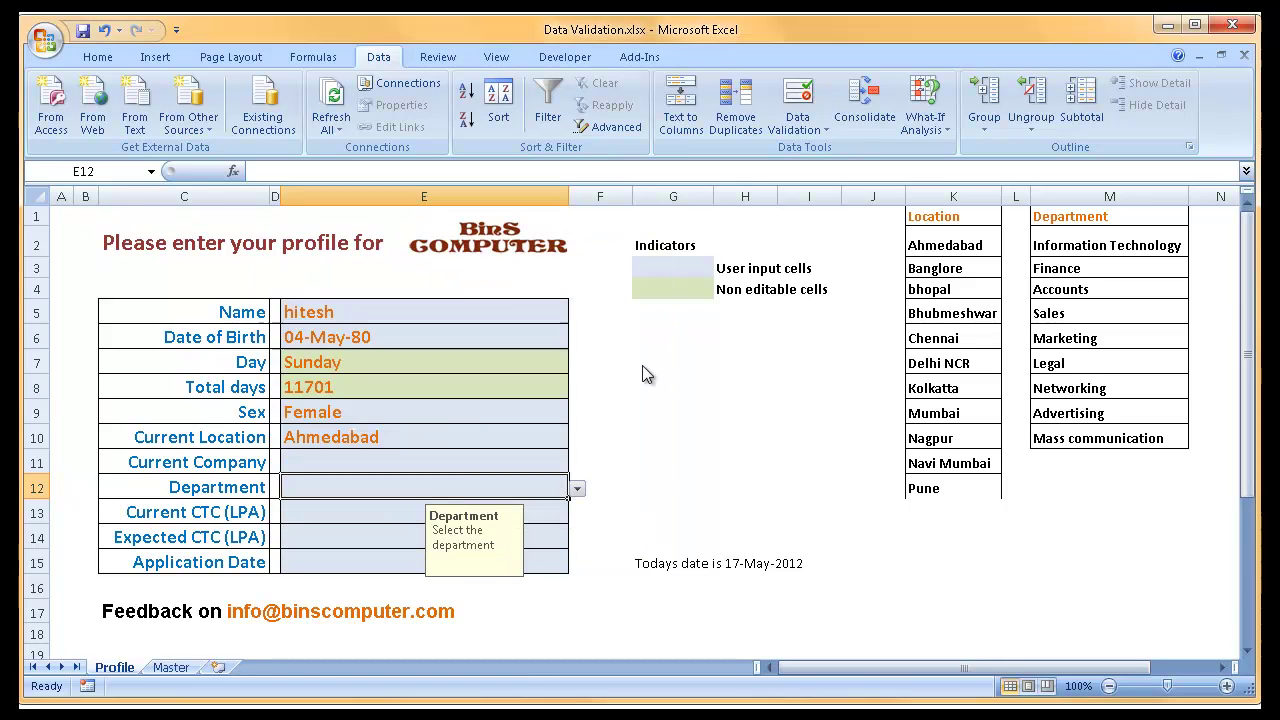
Step: Choose Finance for the Department field from its list of allowed values
key("alt+Down")
key("Down")
key("Down")
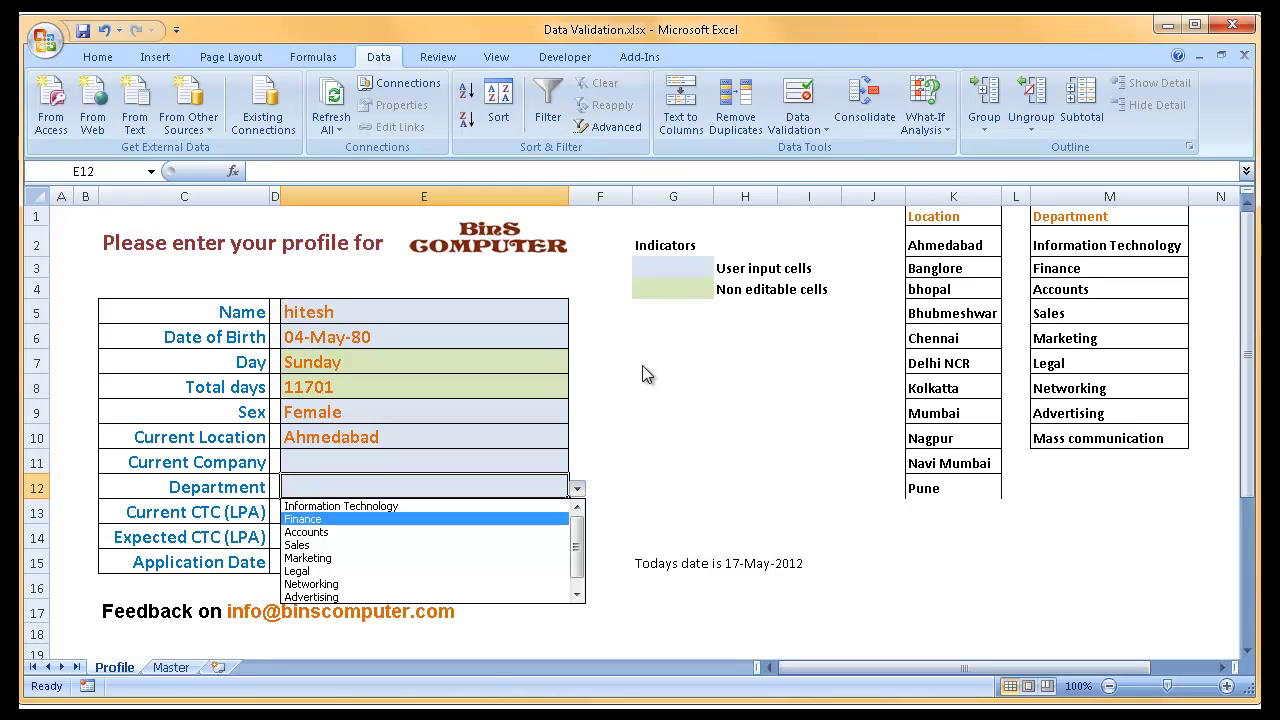
key("Return")
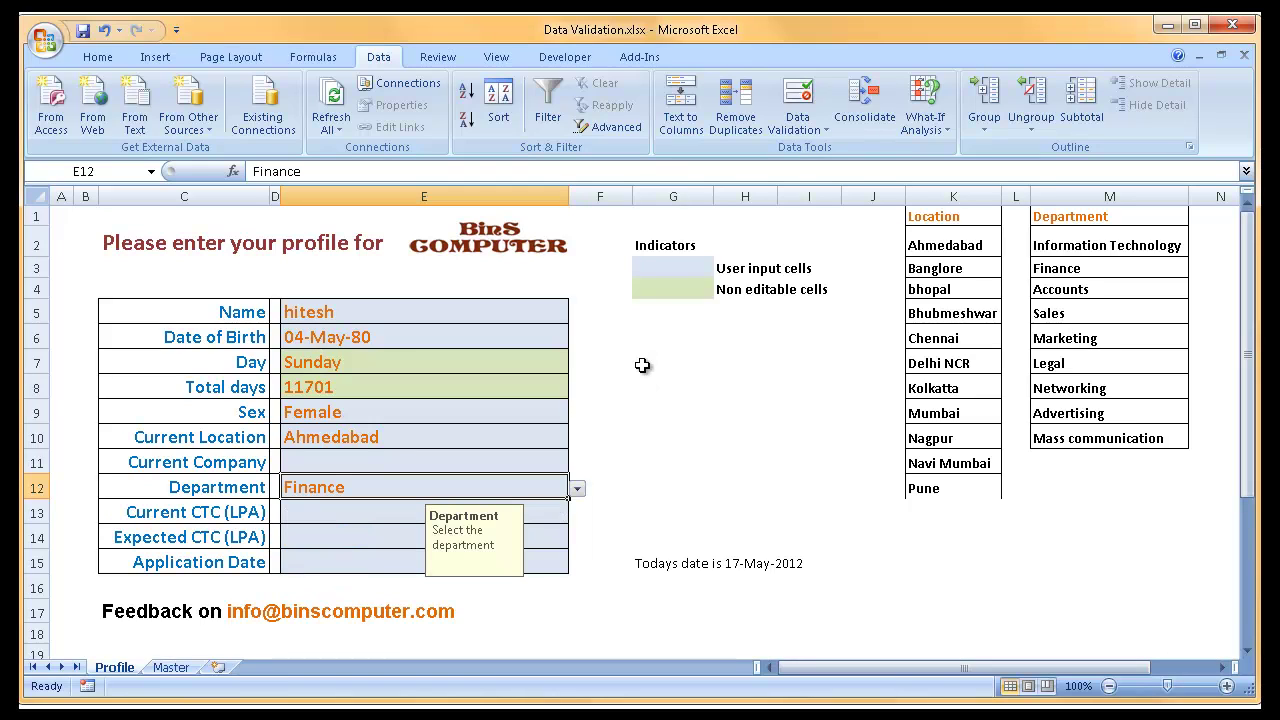
Step: Enter BinS Computer as the Current Company
key("Up")
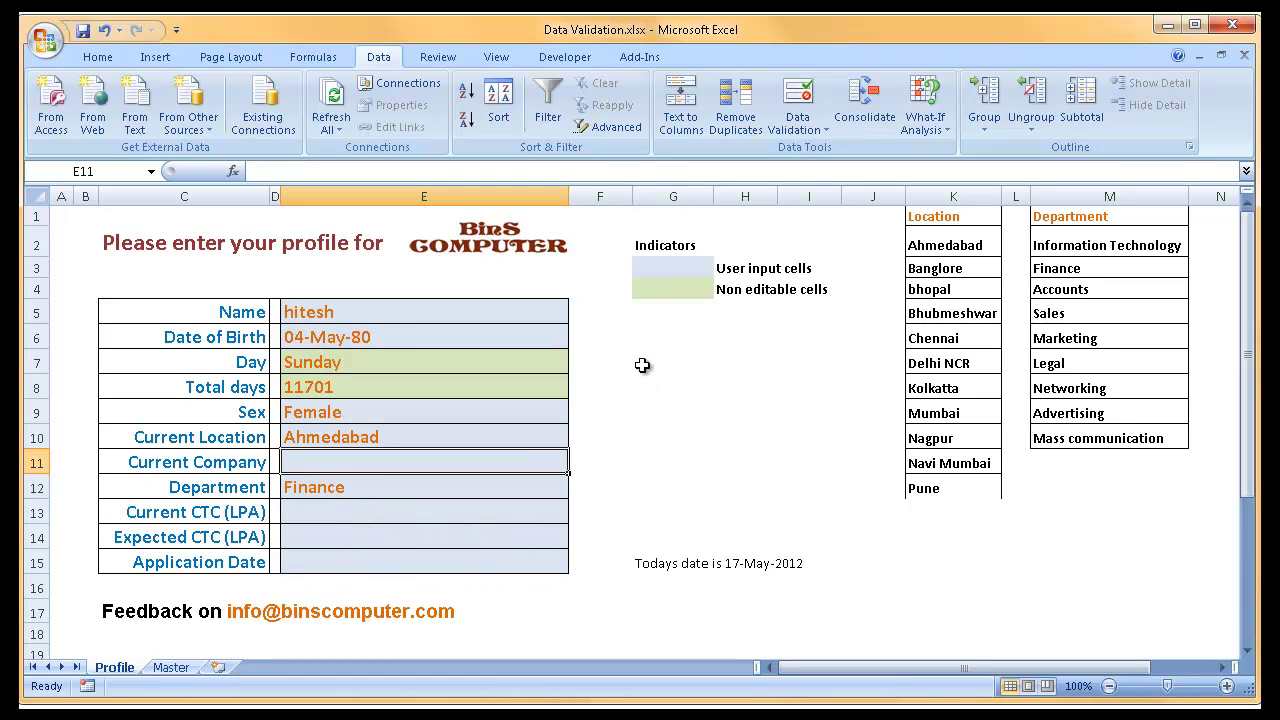
type("BinS Computer C")
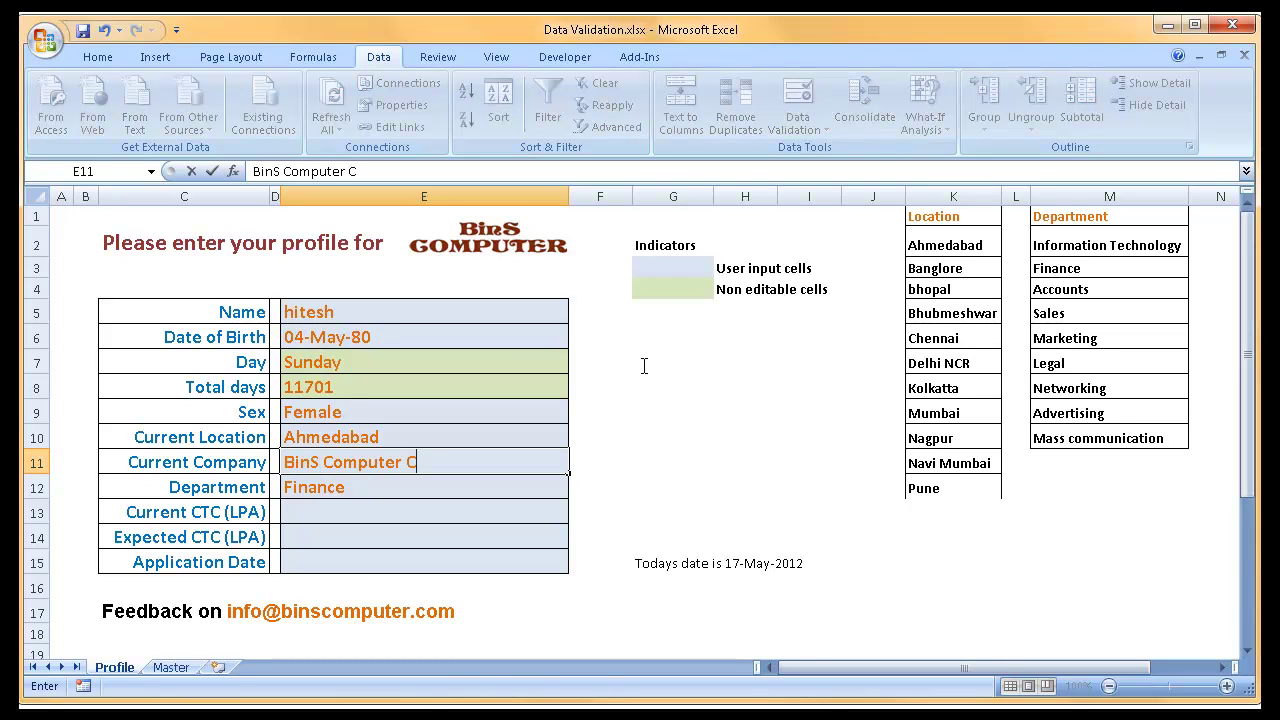
key("BackSpace")
key("Return")
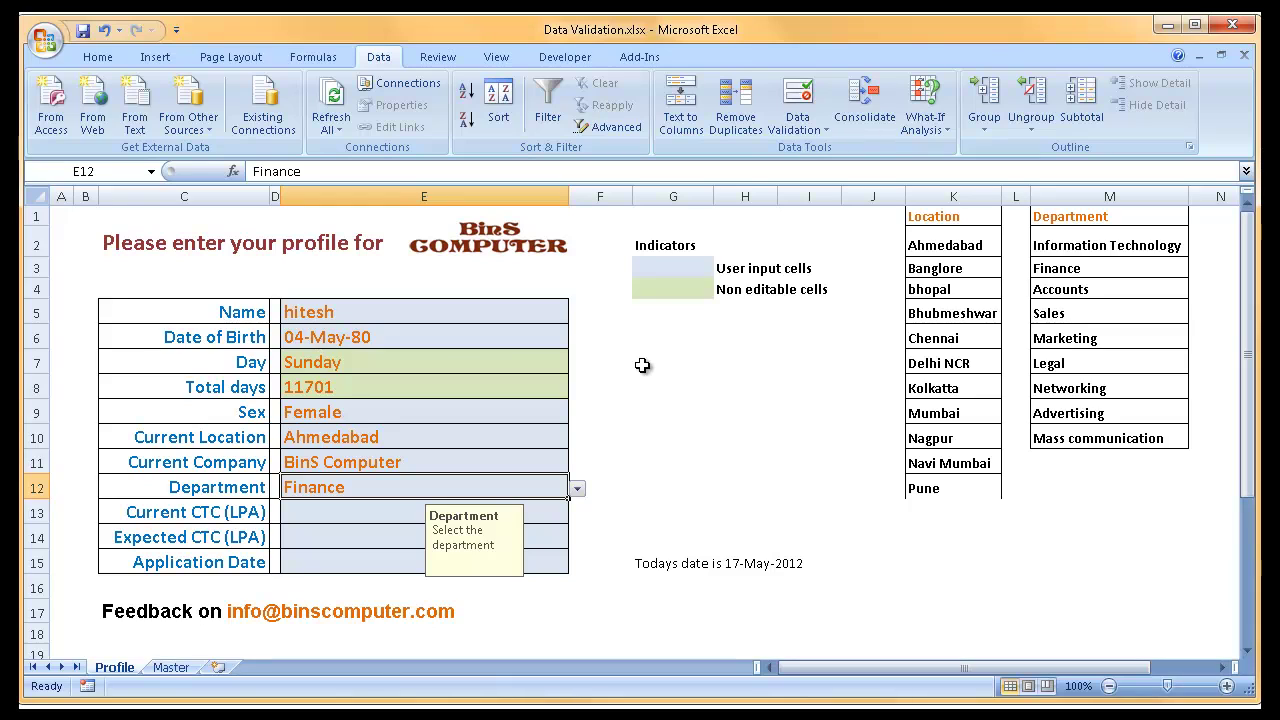
Step: Examine the Current CTC cell's whole number validation limits and the comparison conditions available for it
key("Return")
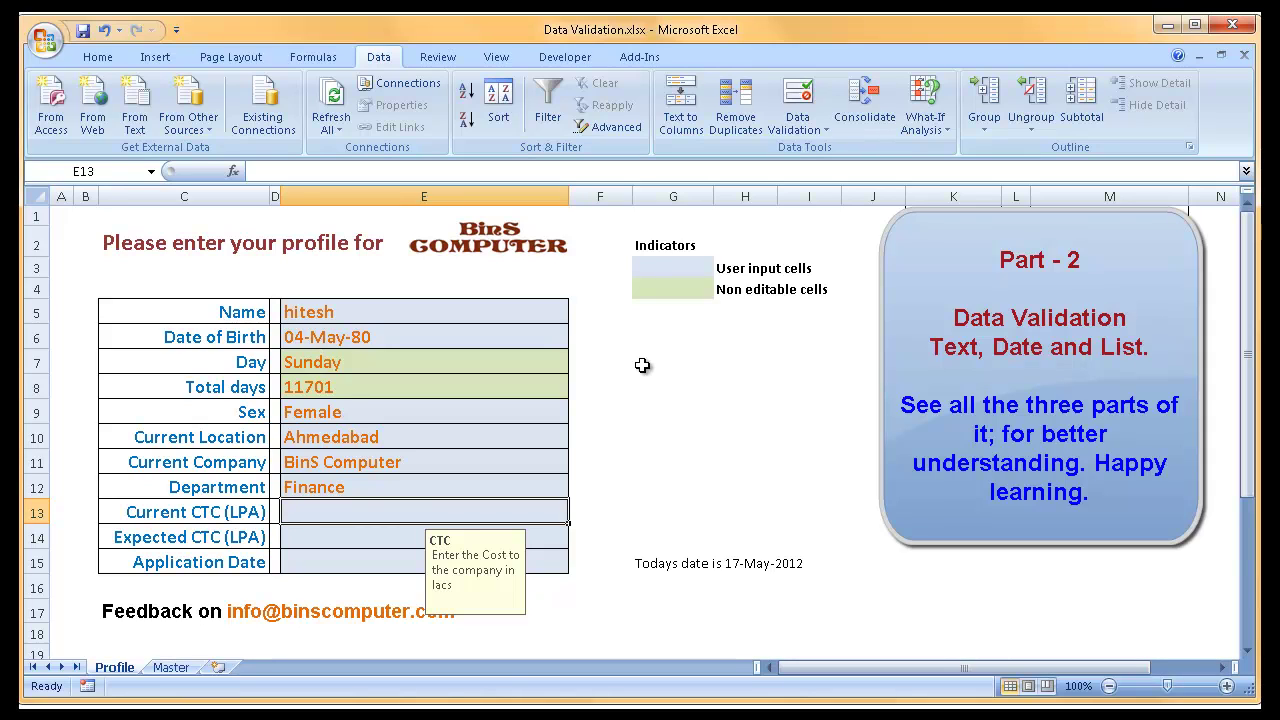
left_click(798, 94)
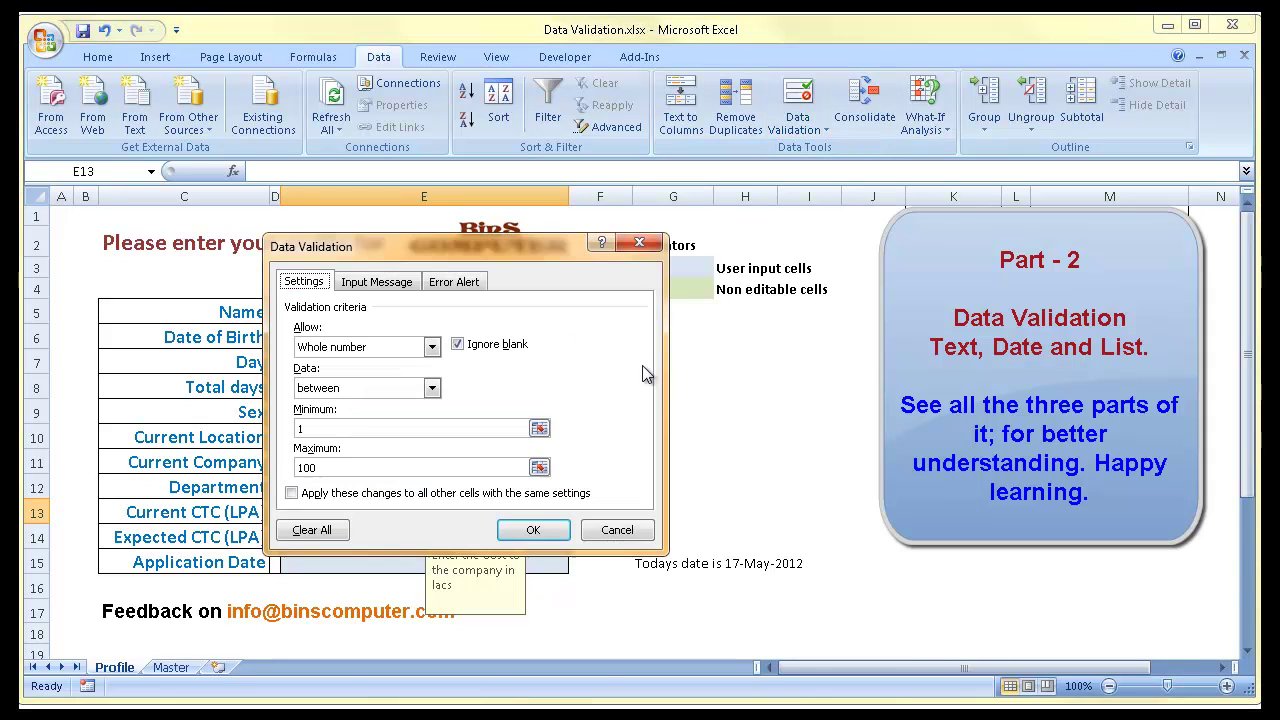
mouse_move(440, 246)
left_mouse_down()
mouse_move(557, 264)
mouse_move(813, 228)
left_mouse_up()
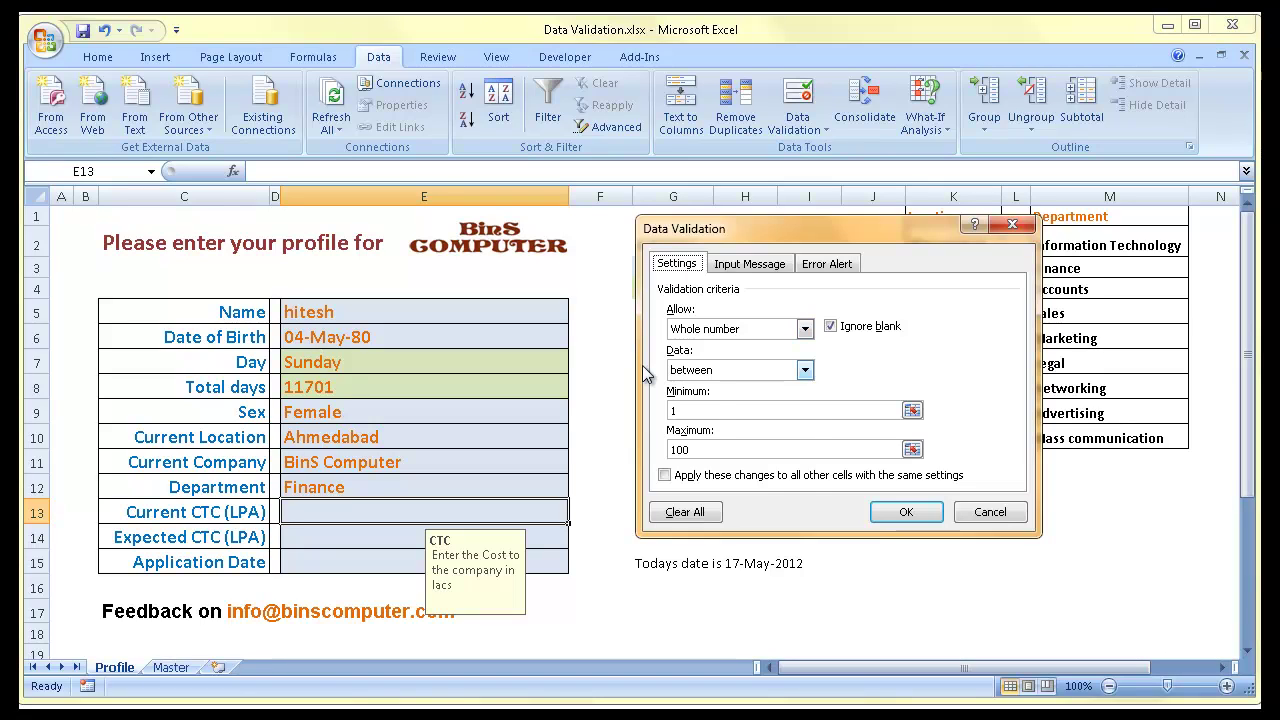
left_click(805, 370)
left_click(691, 388)
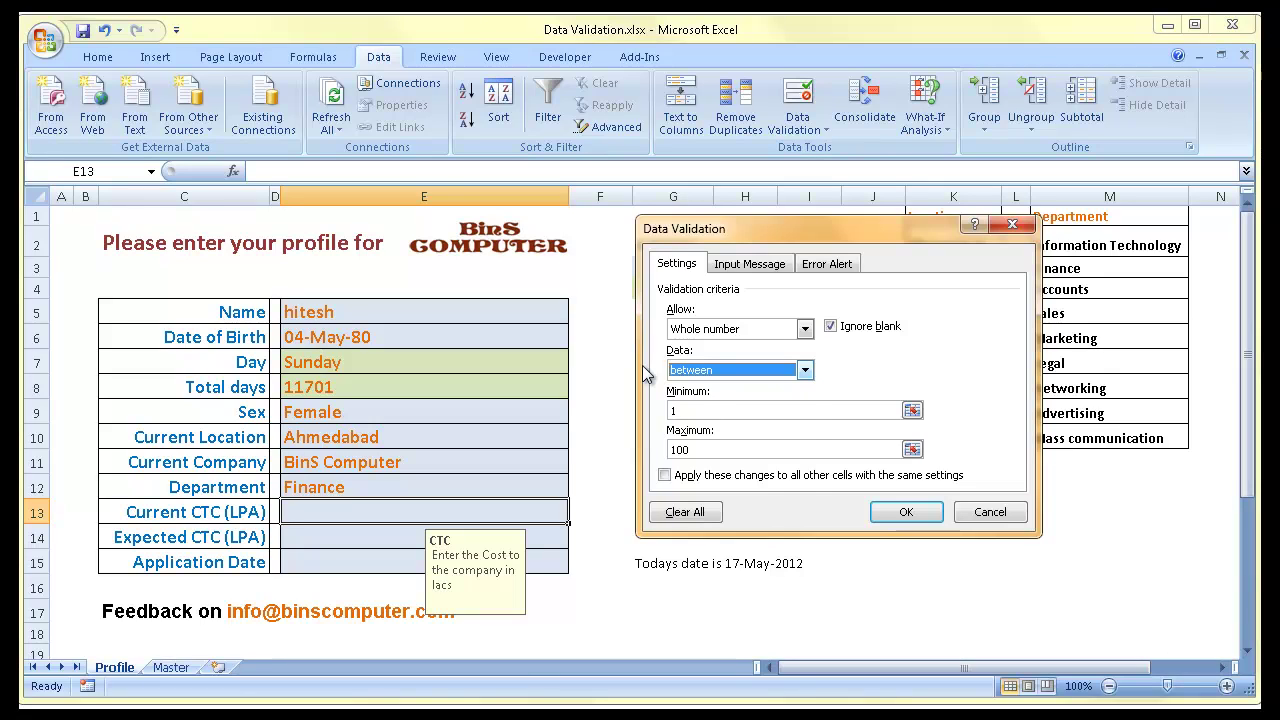
key("alt+Down")
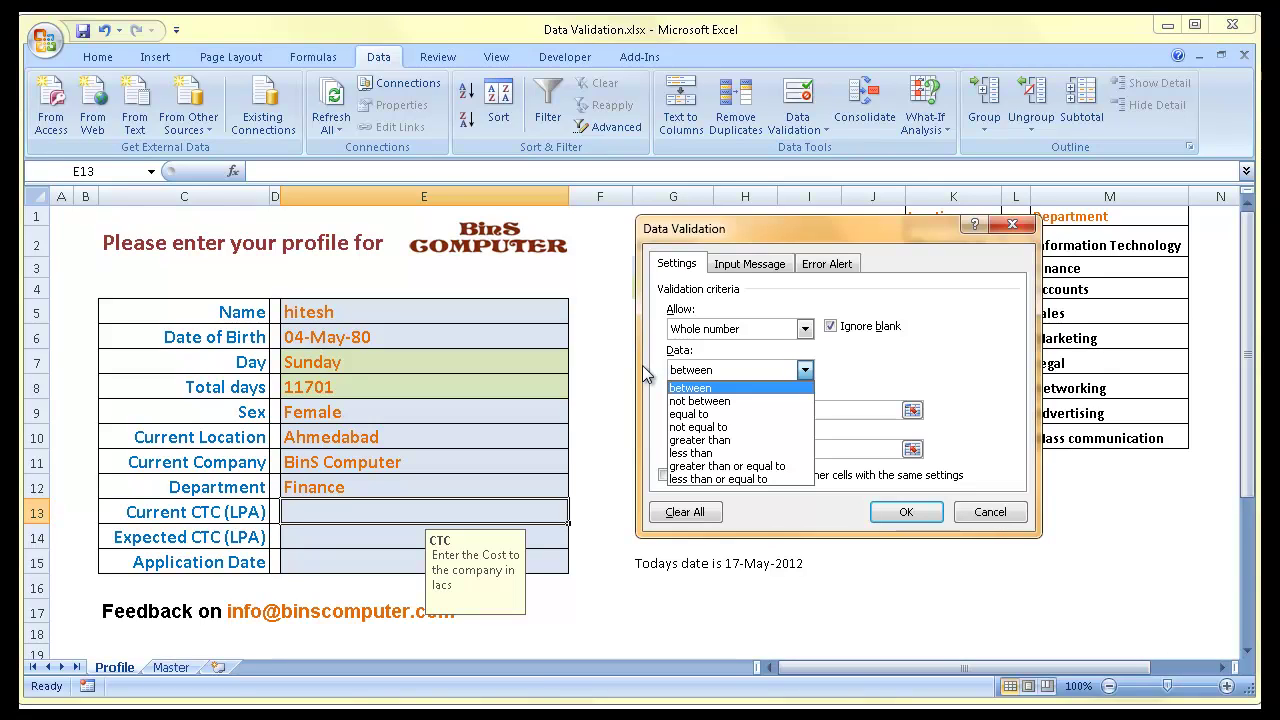
left_click(643, 367)
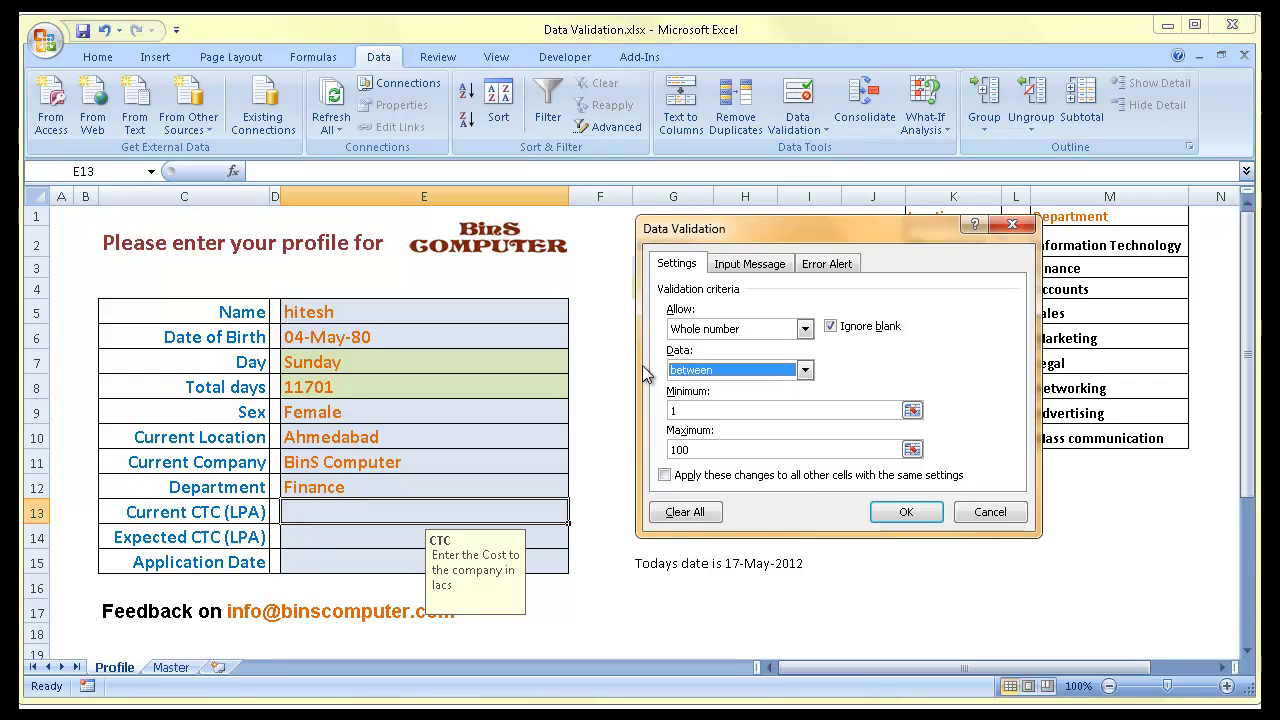
key("alt+Down")
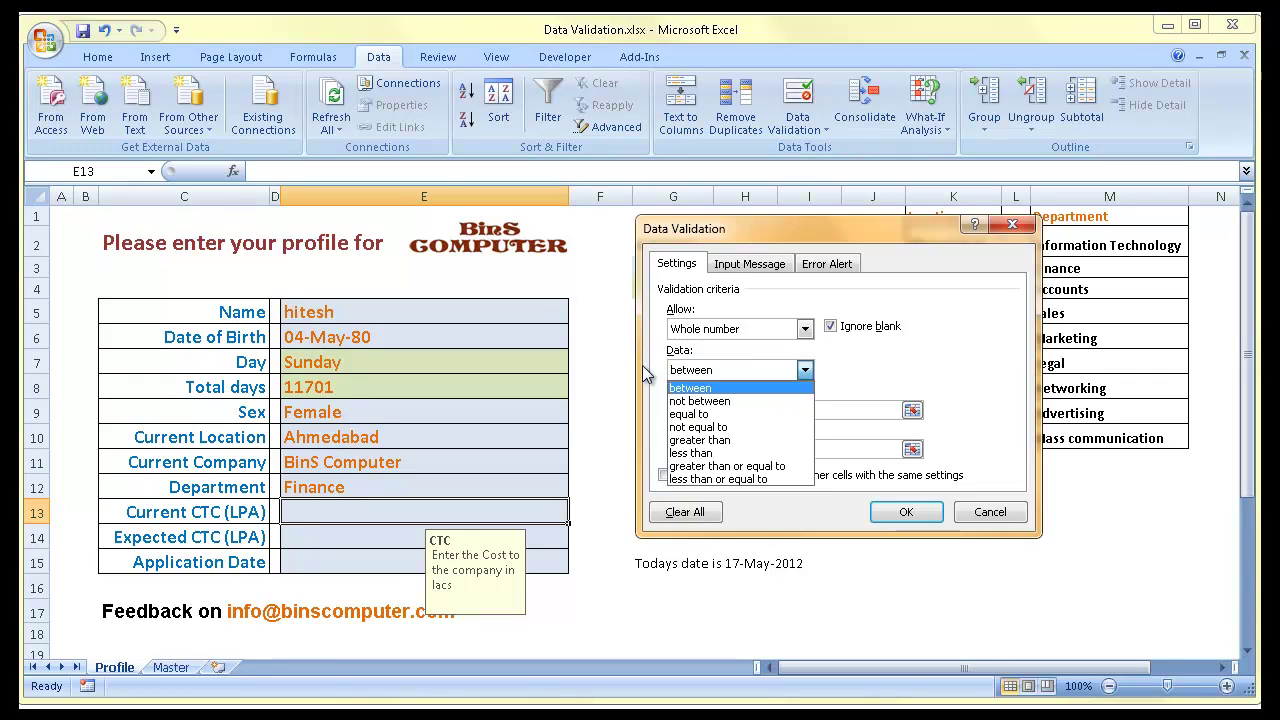
key("Escape")
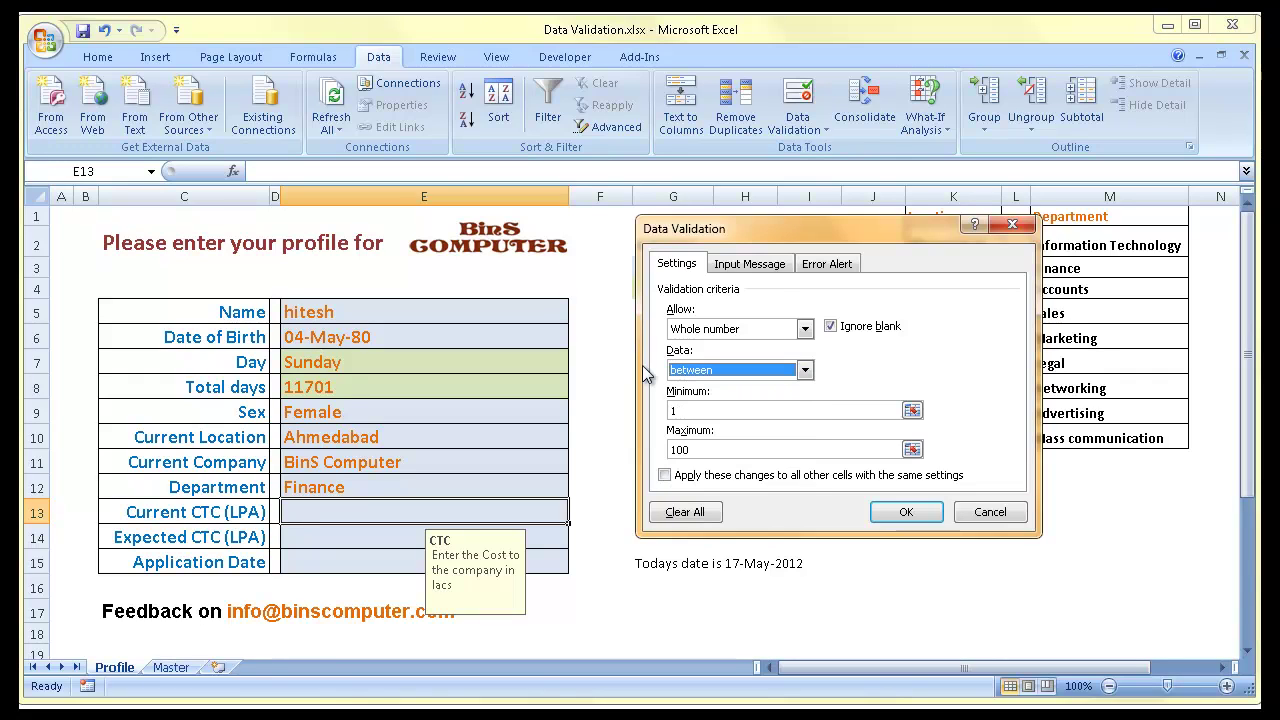
key("Return")
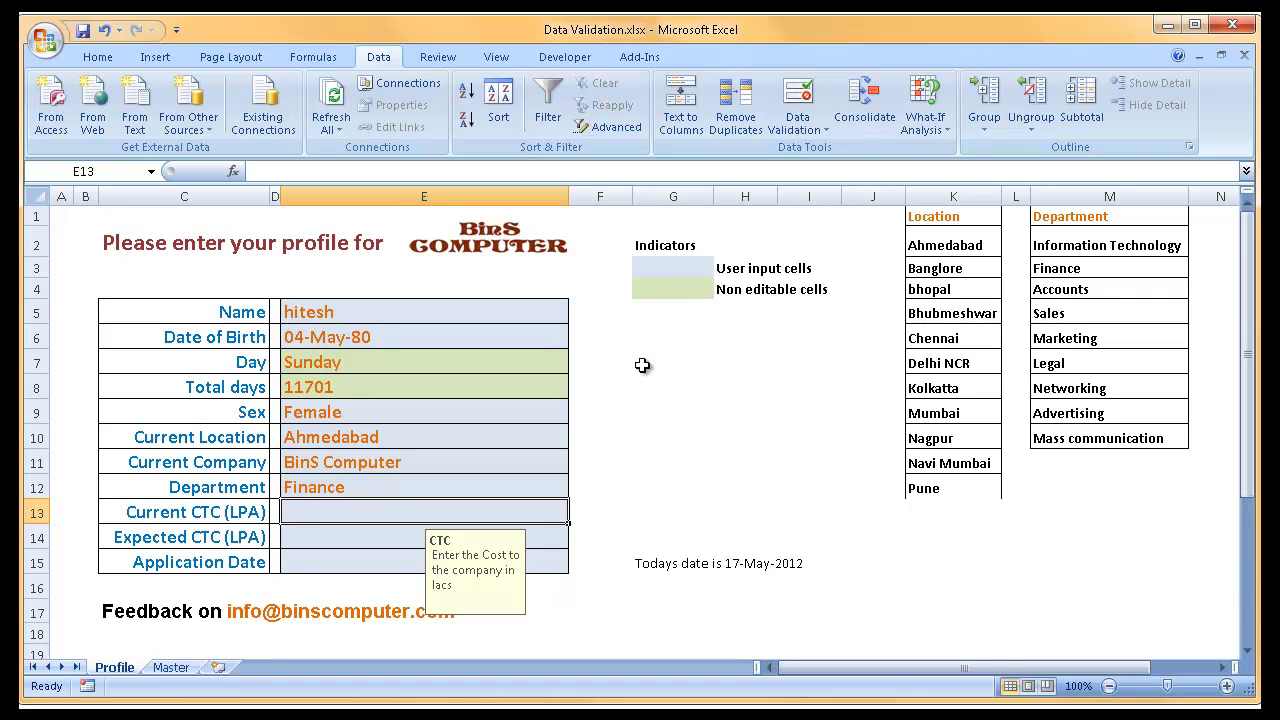
Step: Enter 5 as the Current CTC
type("5")
key("Return")
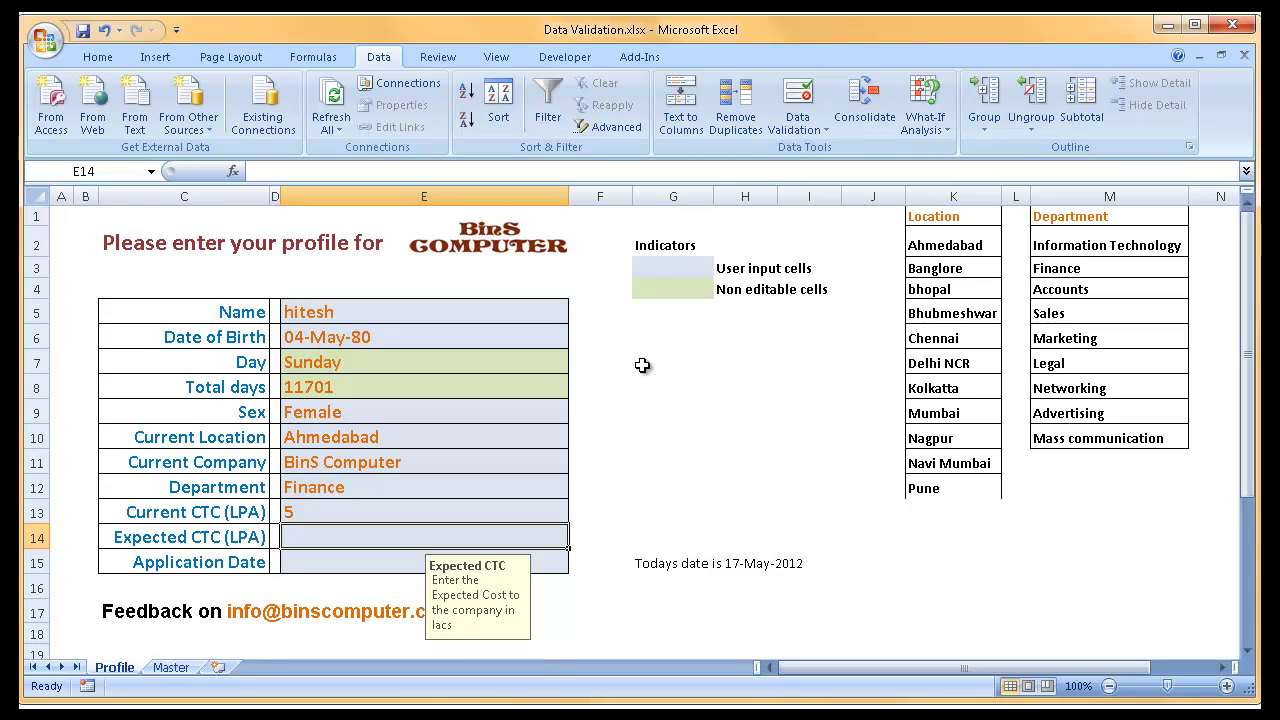
Step: Try the decimal value 7.5 as the Expected CTC, and enter 7 in its place
type("7")
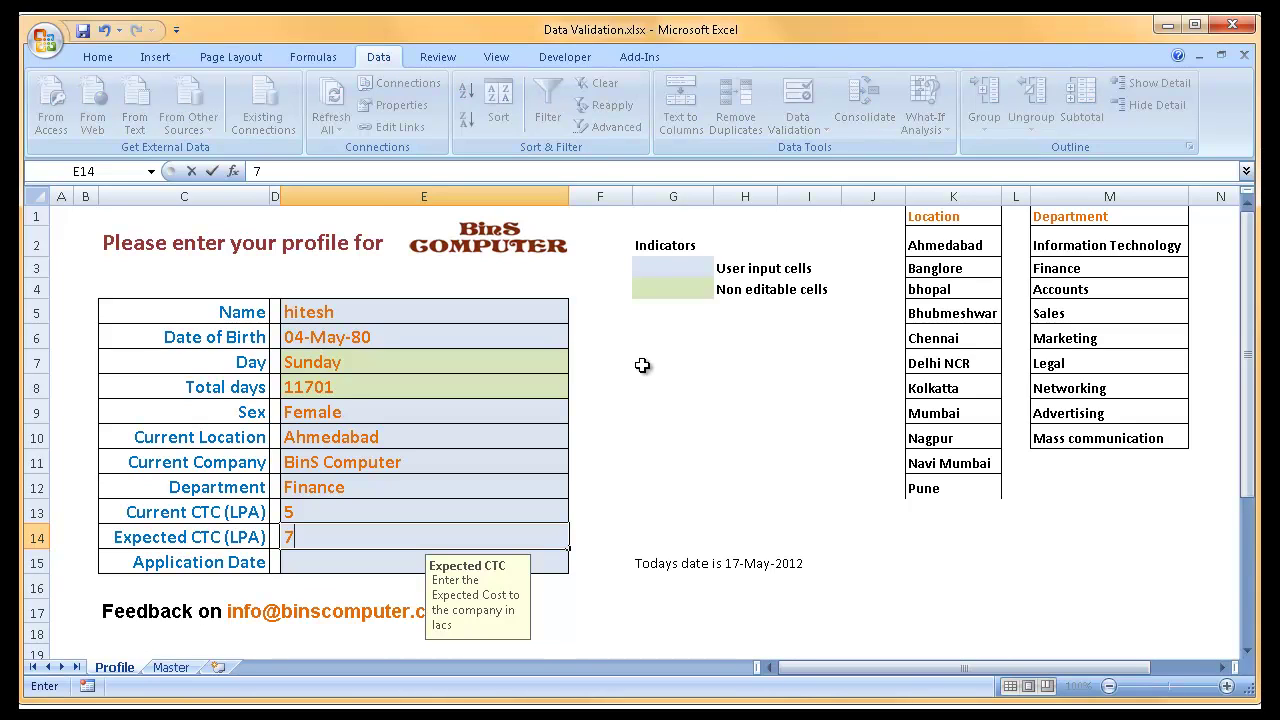
type(".5")
key("Return")
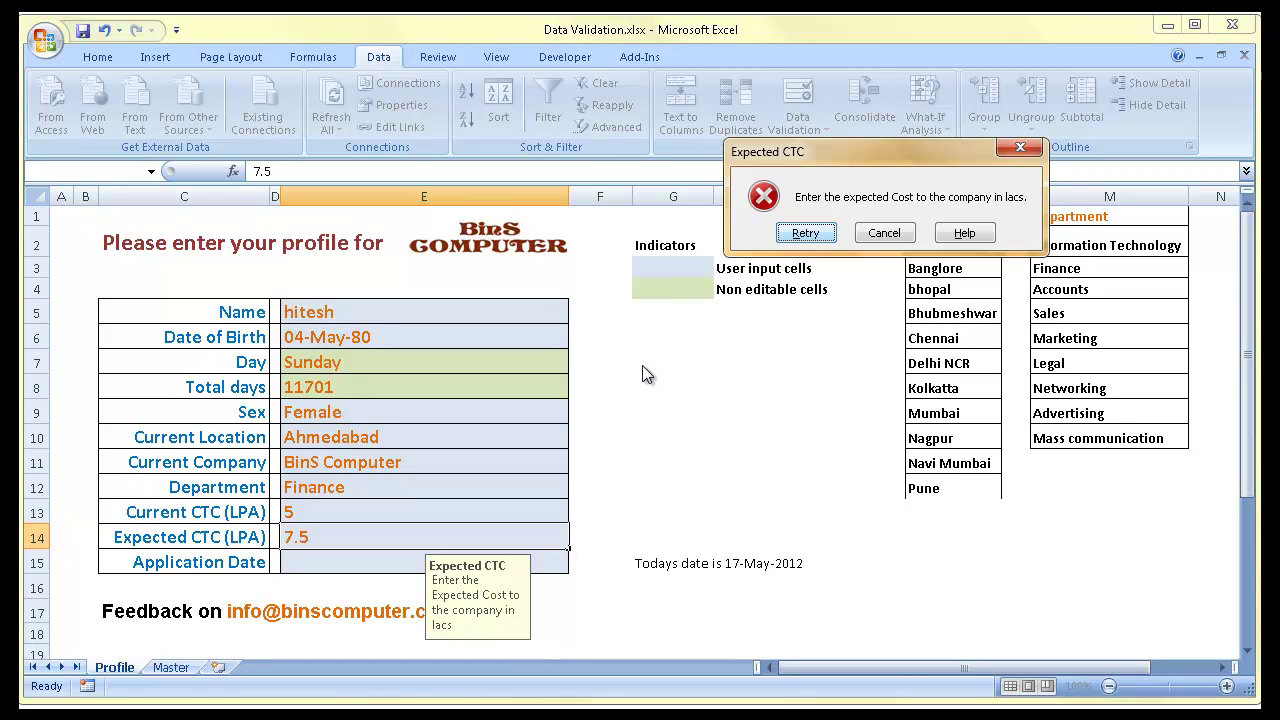
key("Return")
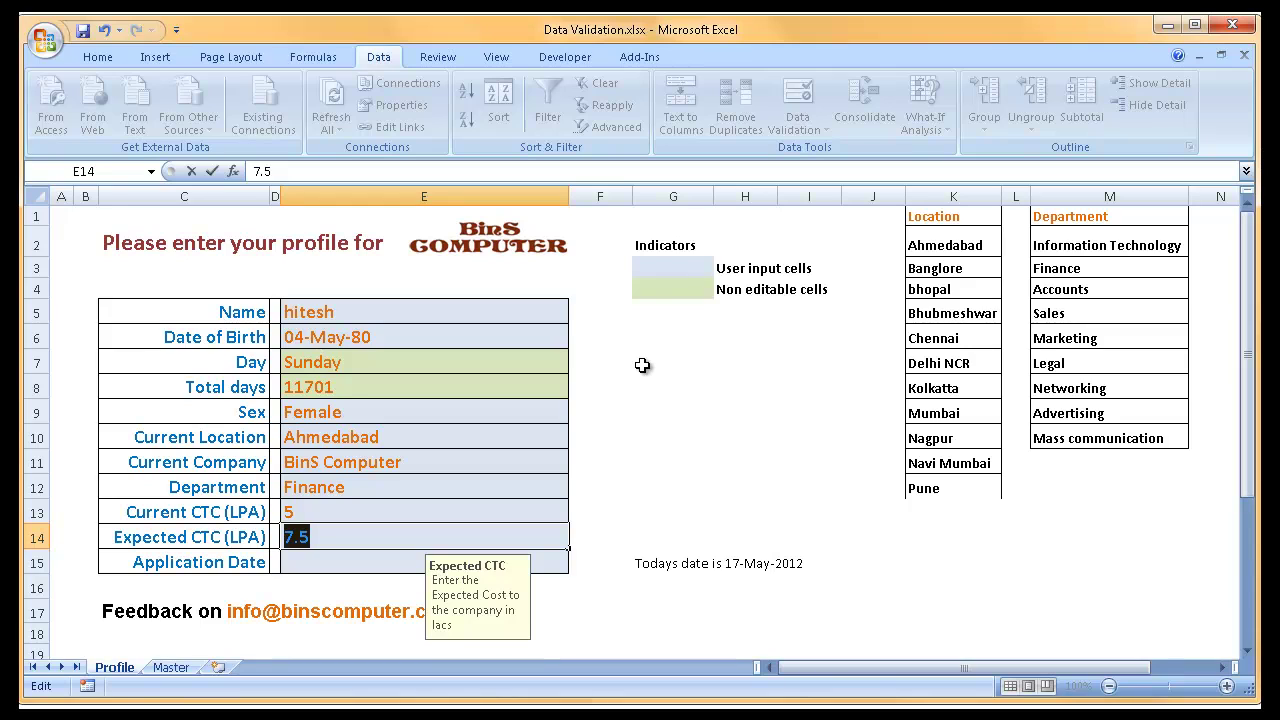
type("7")
key("Return")
Step: Examine the Expected CTC cell's validation criteria and the data types that can be allowed, leaving the rule as it is
key("Up")
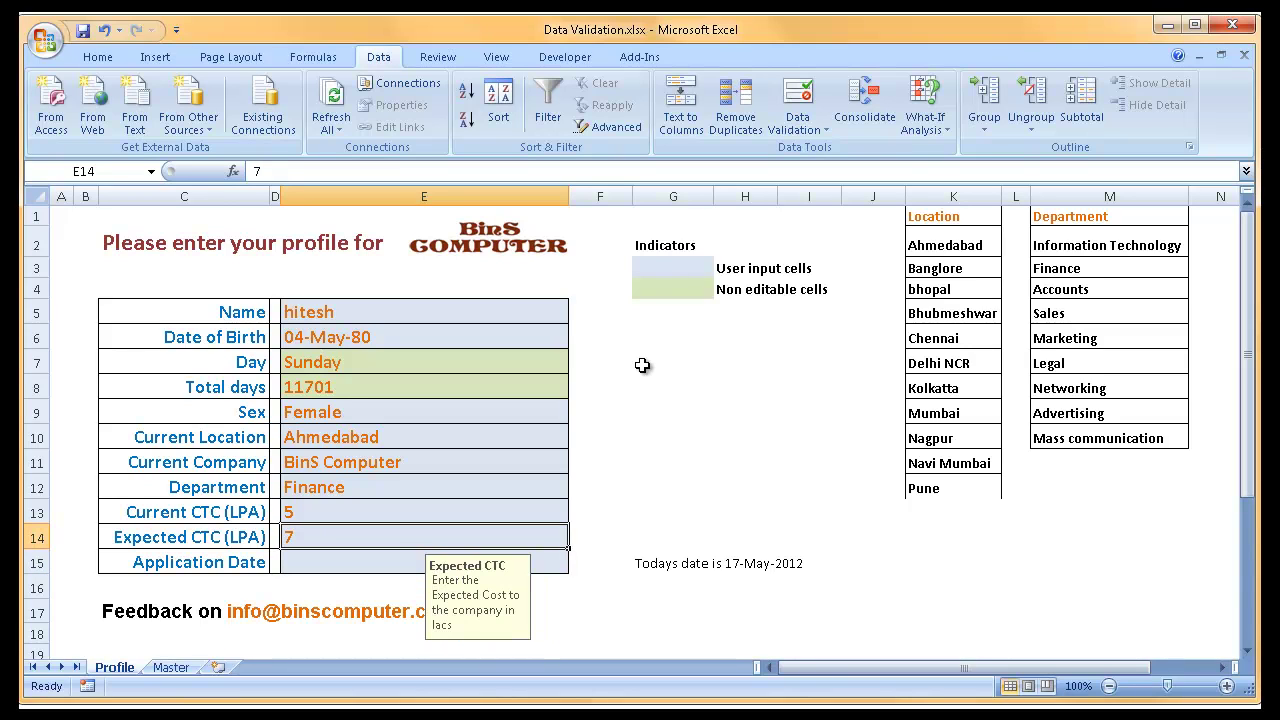
key("alt+a")
key("v")
key("v")
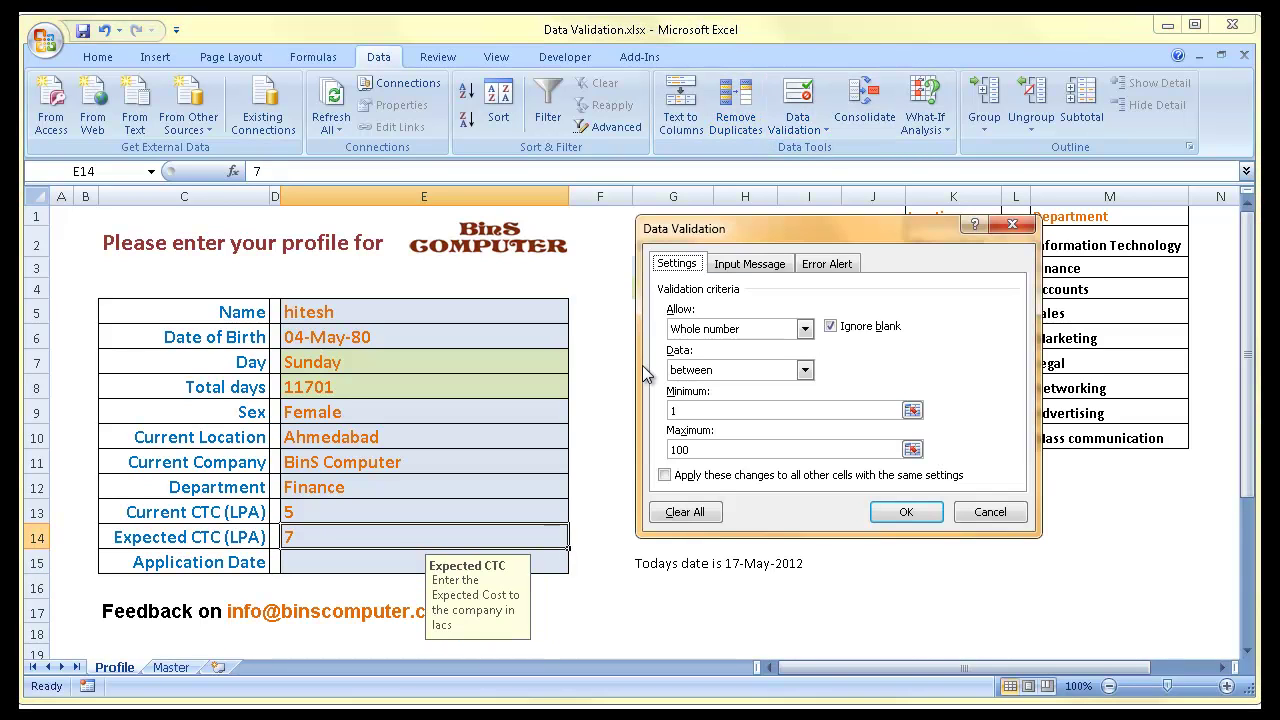
key("Tab")
key("alt+Down")
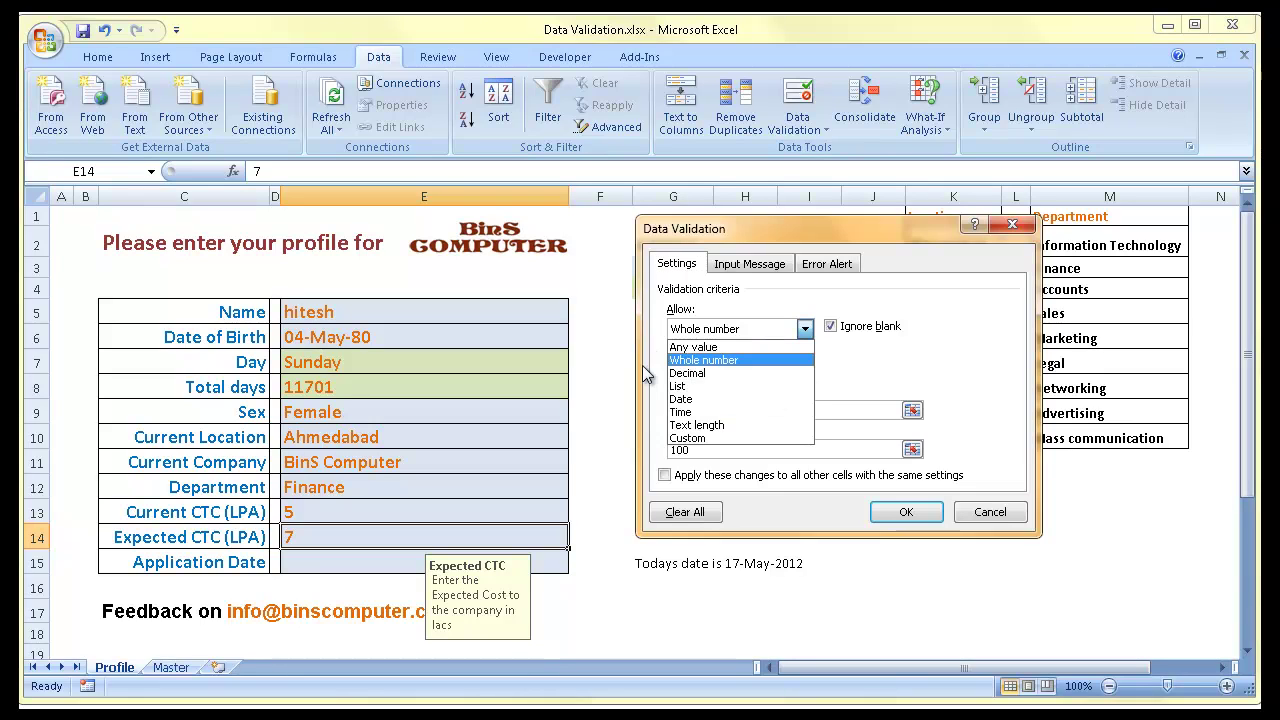
key("Up")
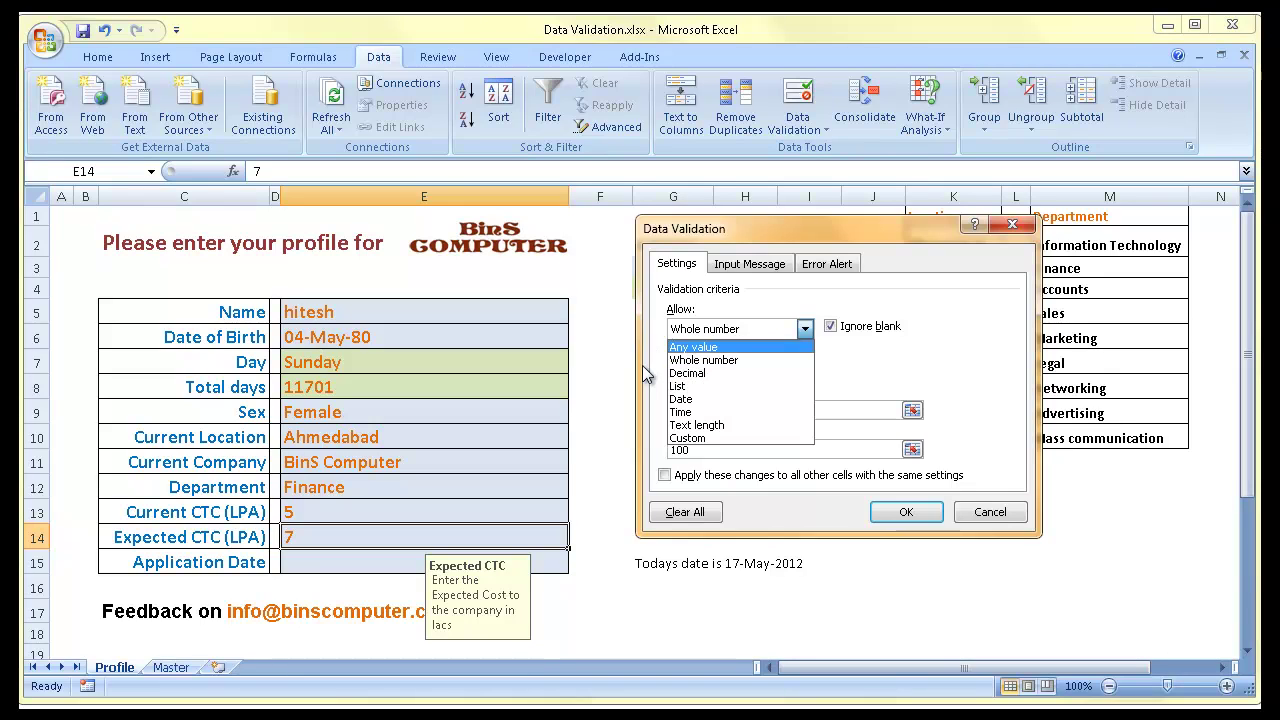
key("Escape")
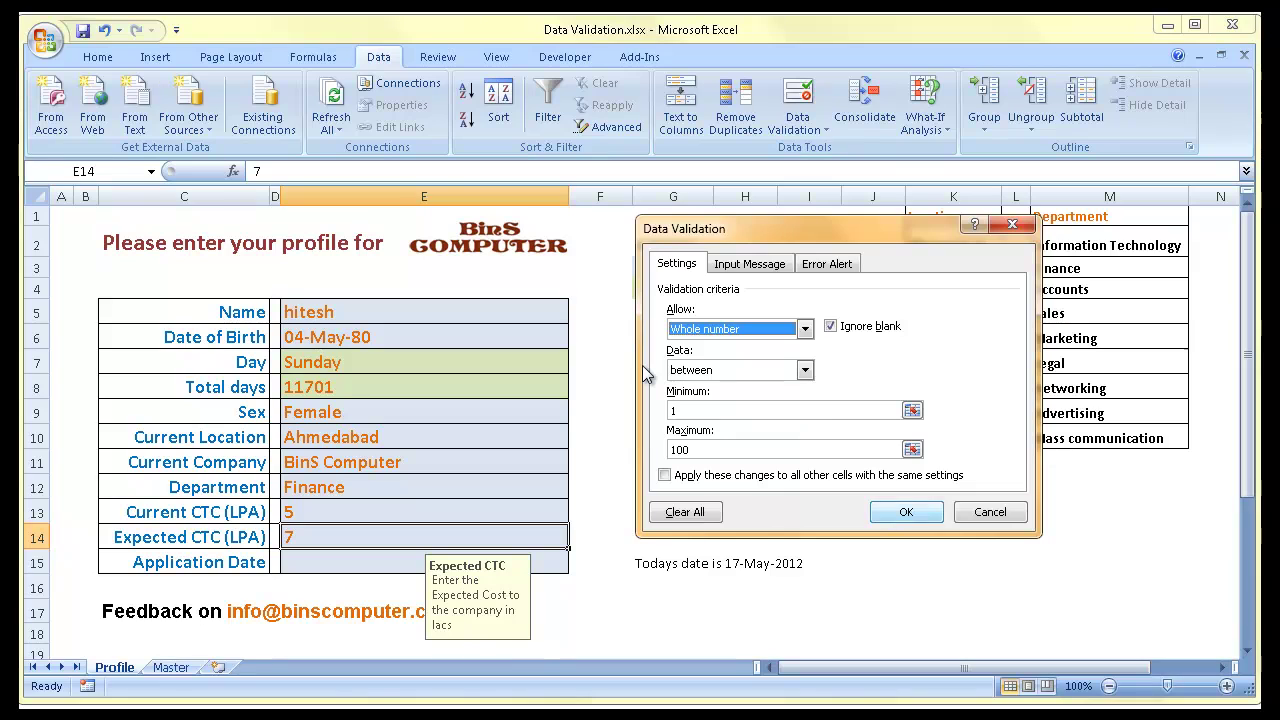
key("Escape")
Step: Examine the date validation criteria of the Application Date cell, including its comparison condition and start date formula, leaving the rule as it is
key("Down")
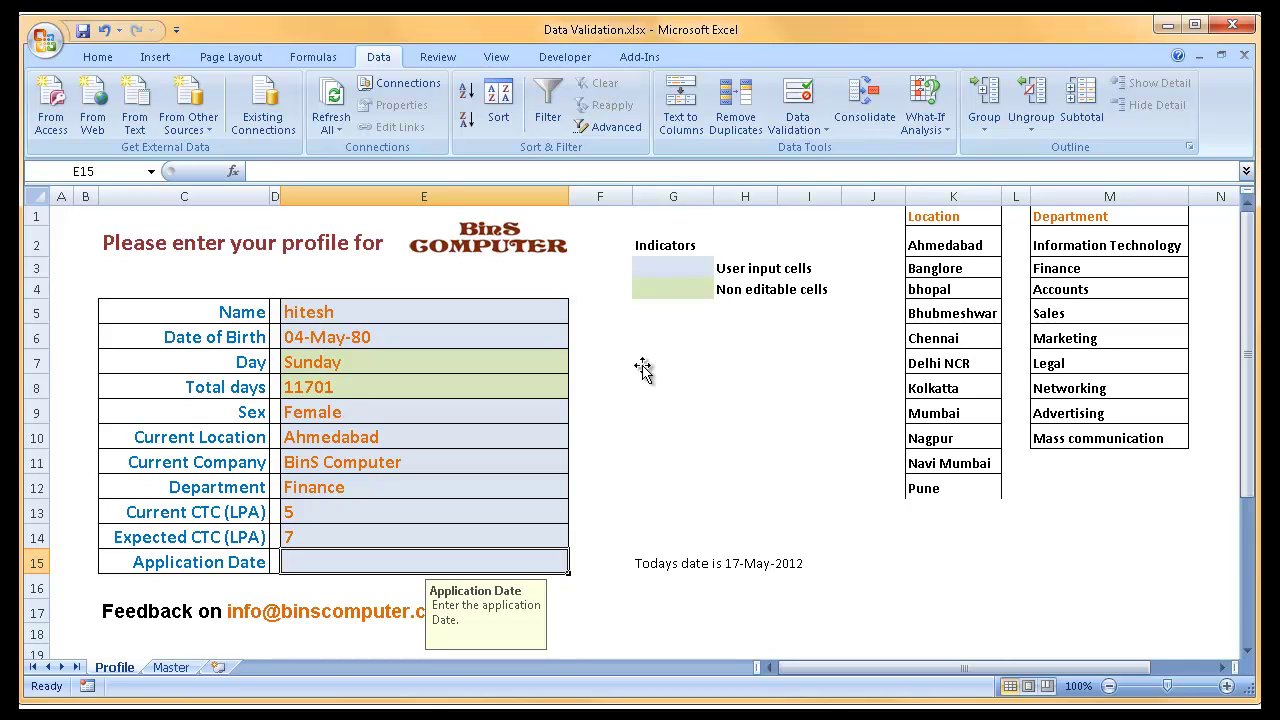
key("alt+a")
key("v")
key("v")
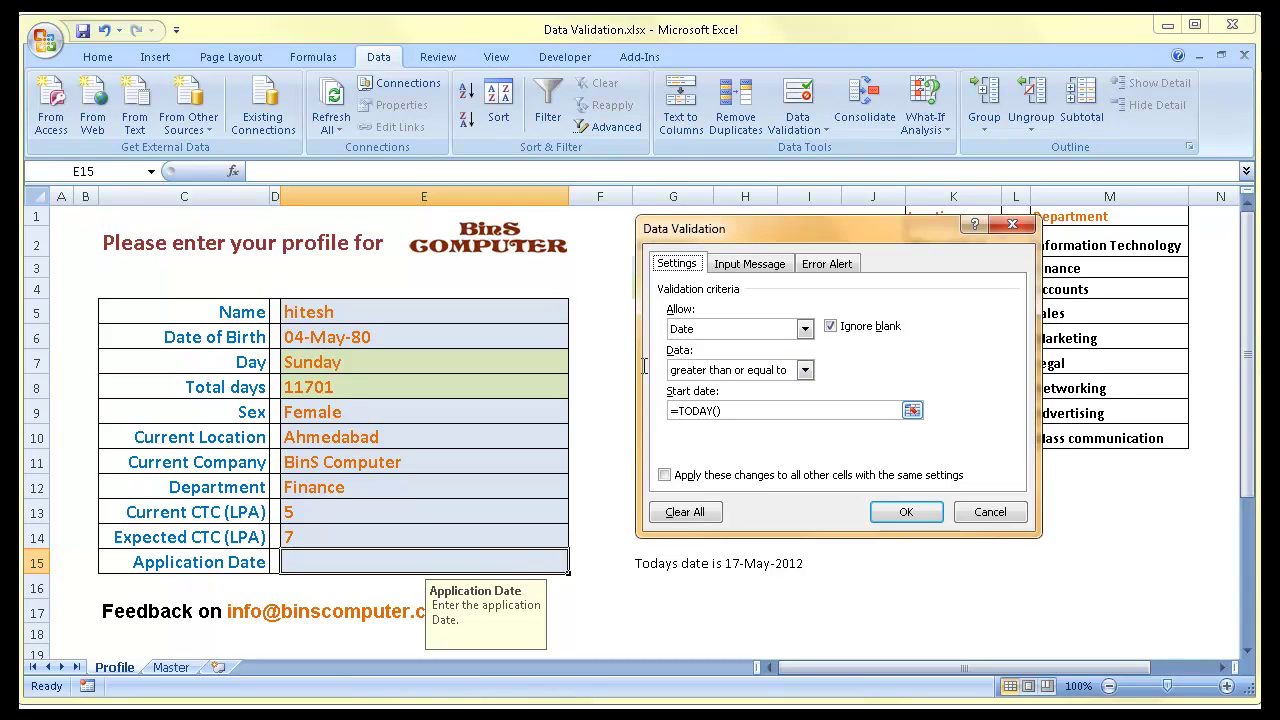
left_click(724, 411)
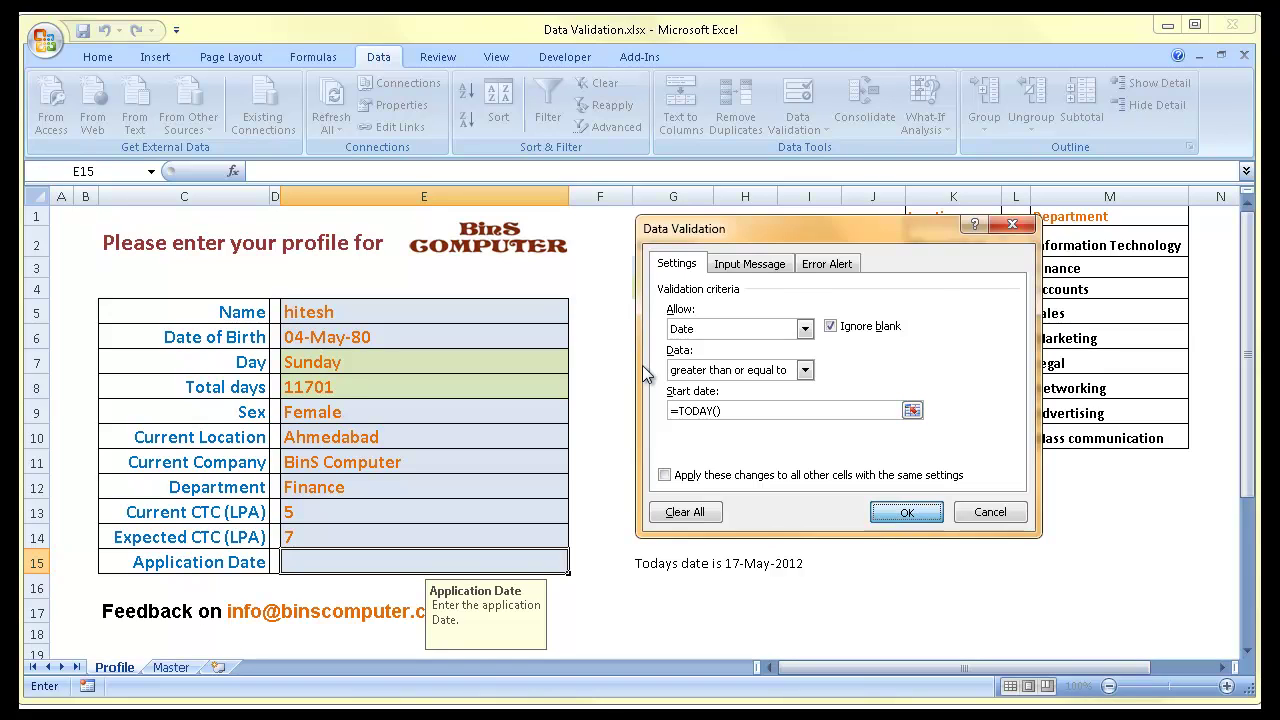
key("Return")
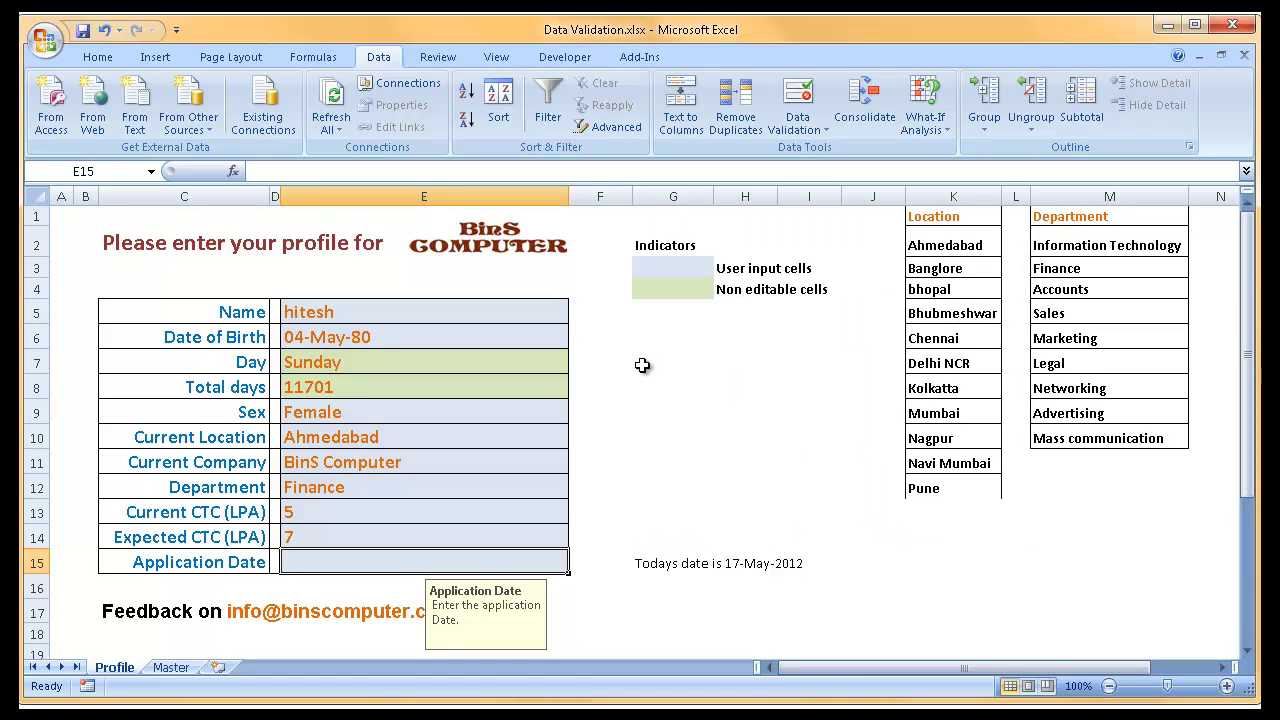
Step: Check the note giving today's date beside the form, and enter 17-5-12 as the Application Date
key("Right")
key("Right")
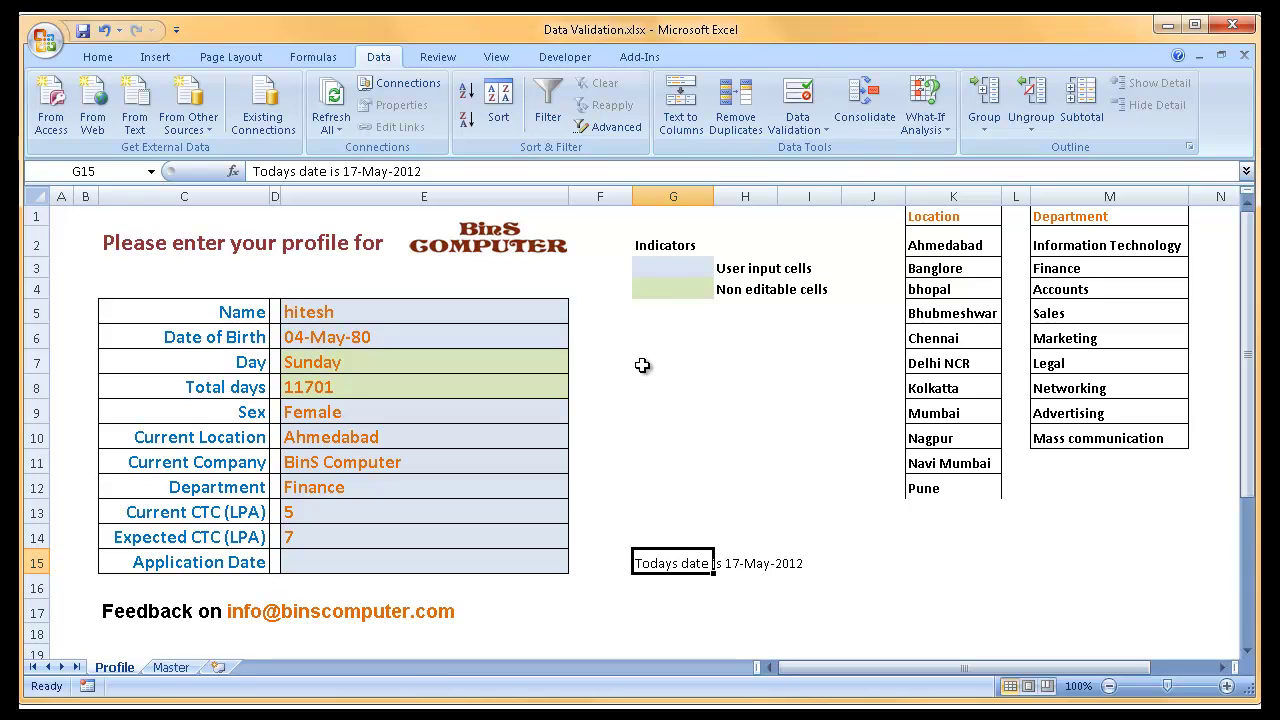
key("Left")
key("Left")
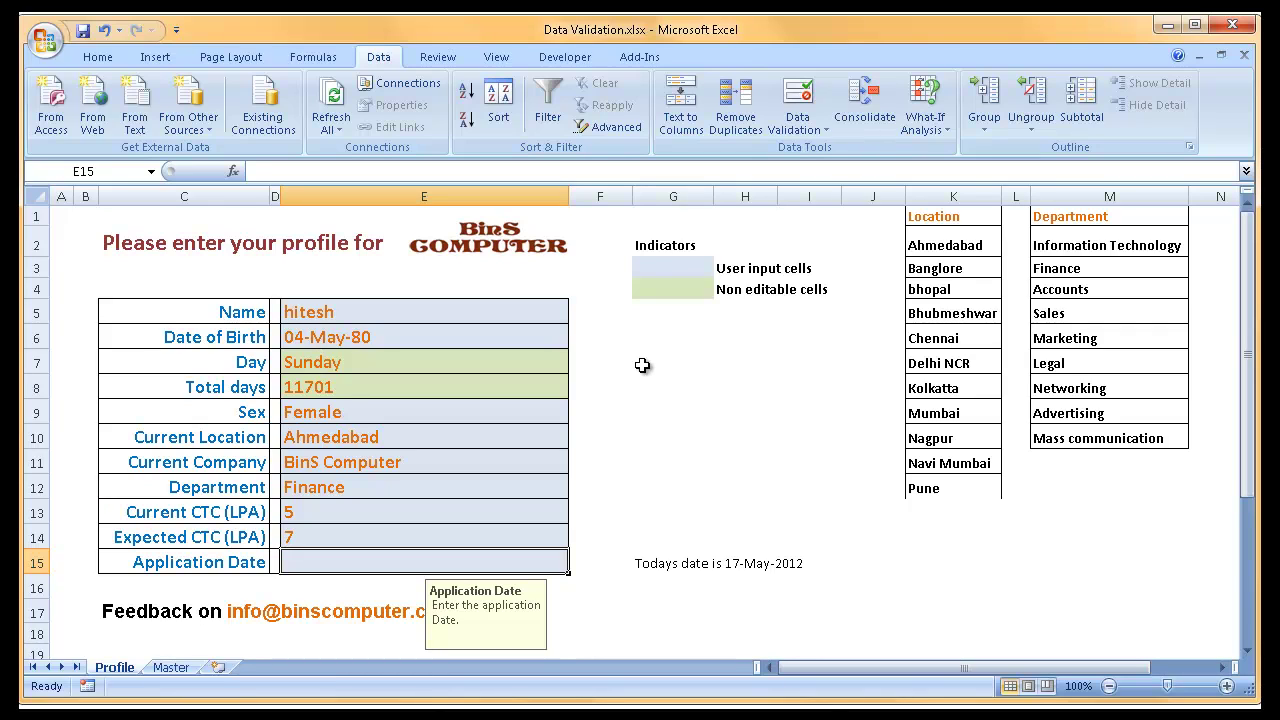
type("17-5")
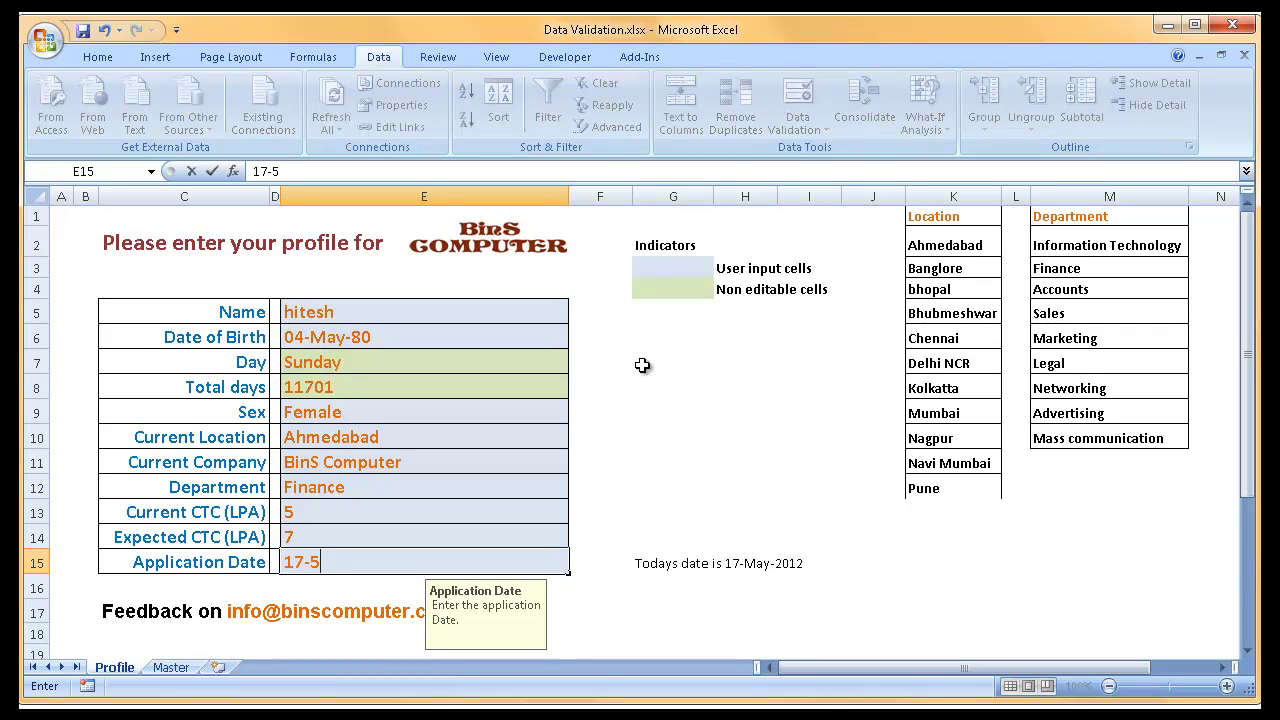
type("-12")
key("Return")
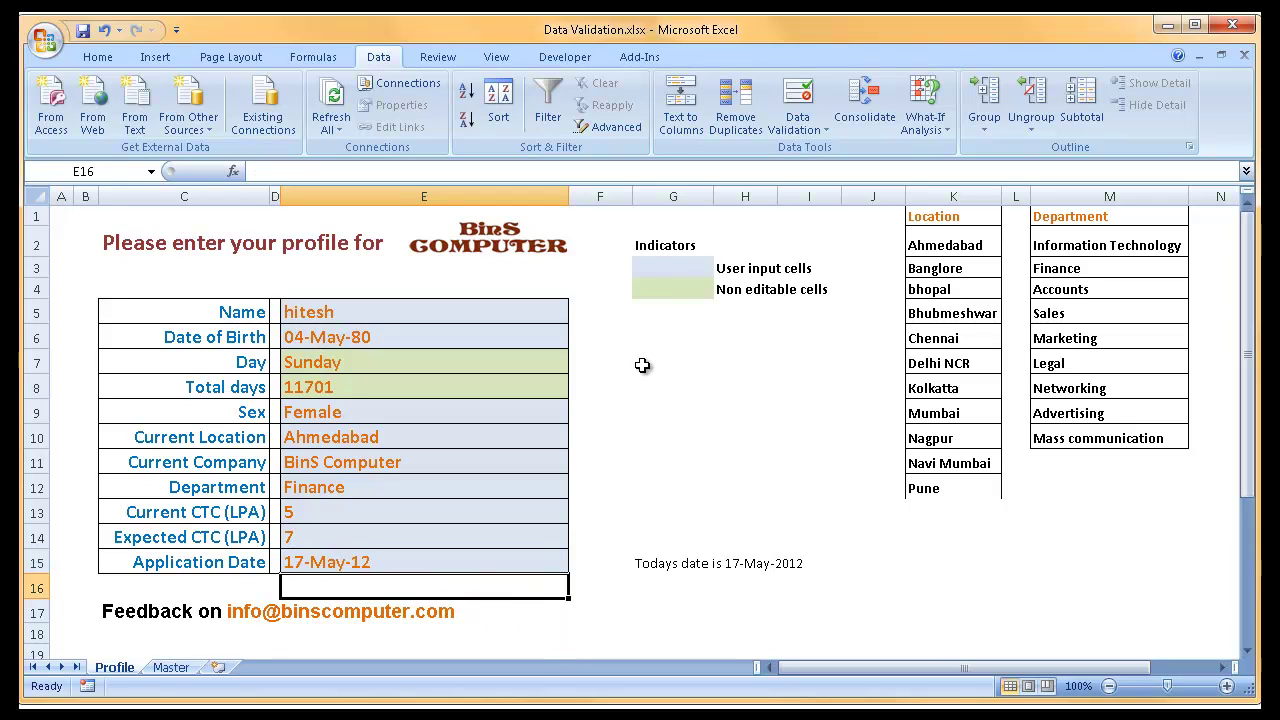
Step: Try the past date 16-5-12 as the Application Date to test the validation rule, and cancel the entry
key("Up")
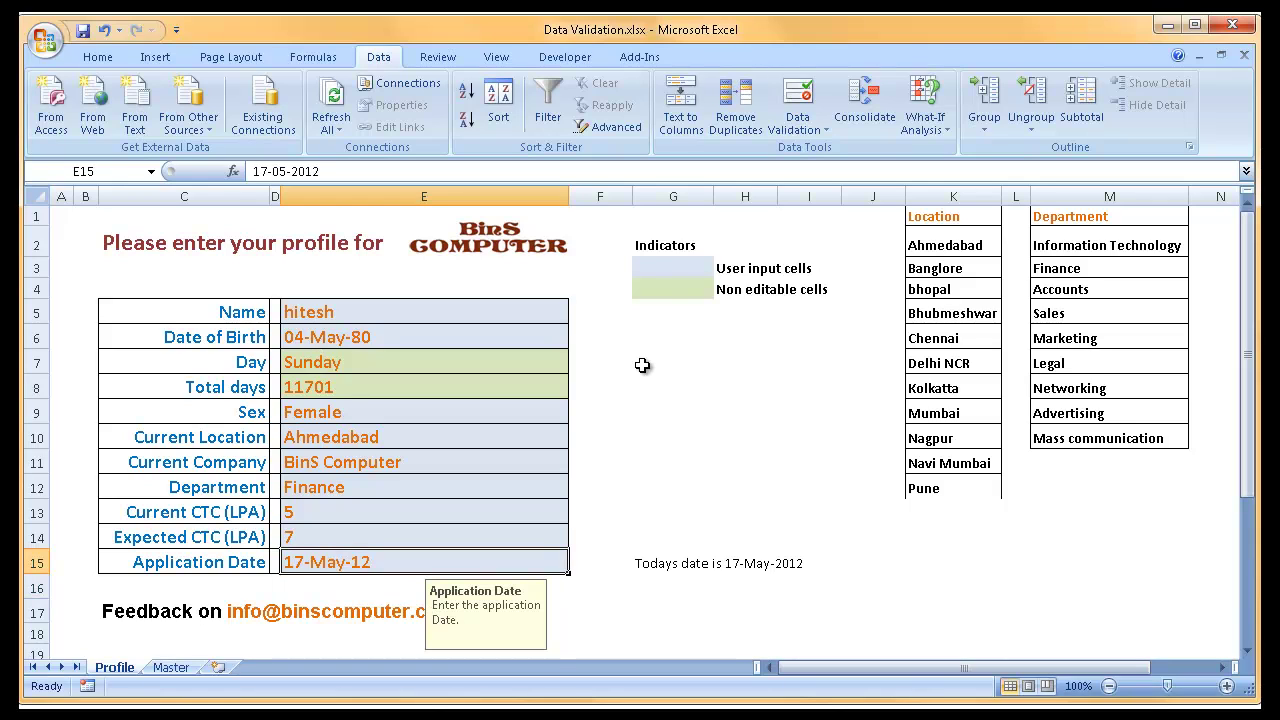
type("1")
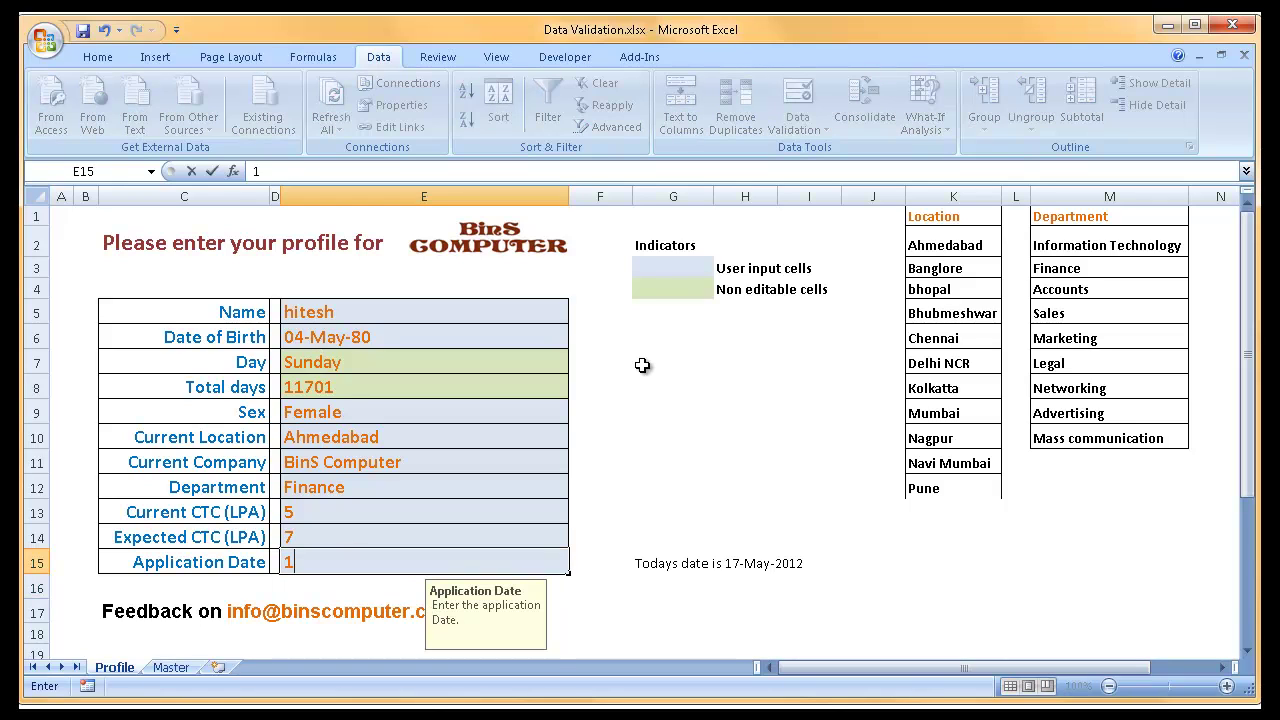
type("6-5-12")
key("Return")
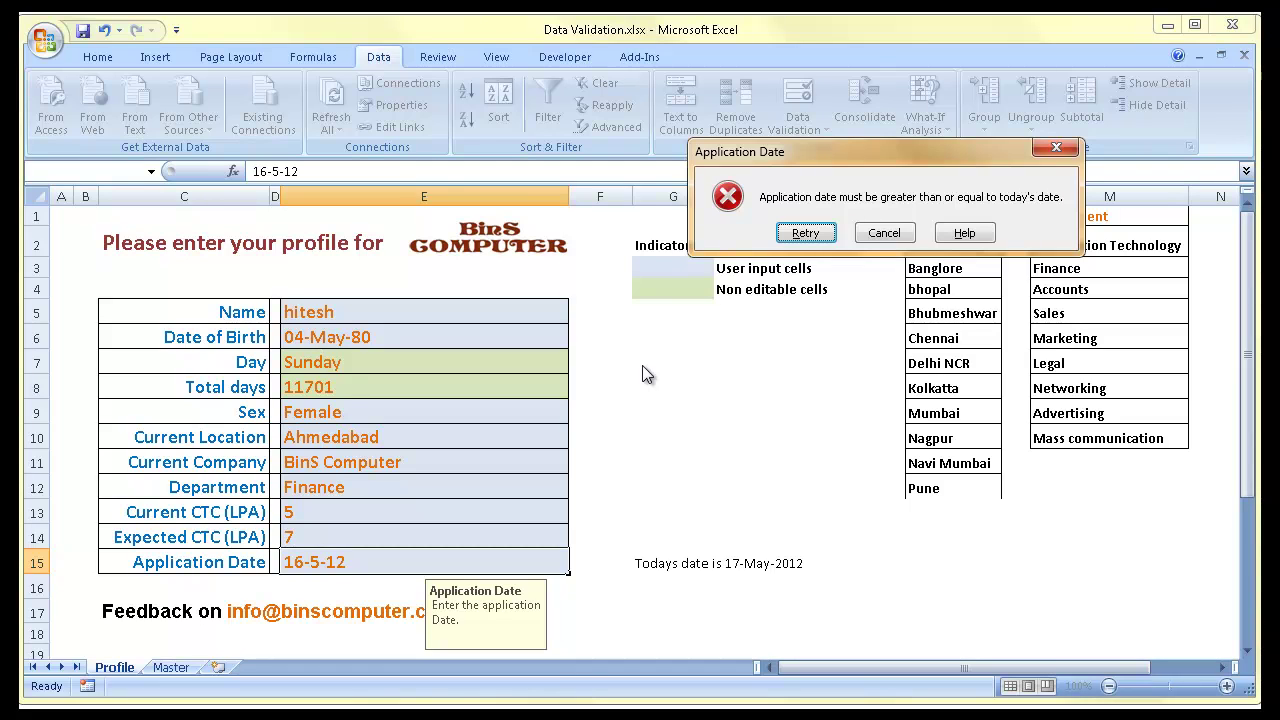
key("Return")
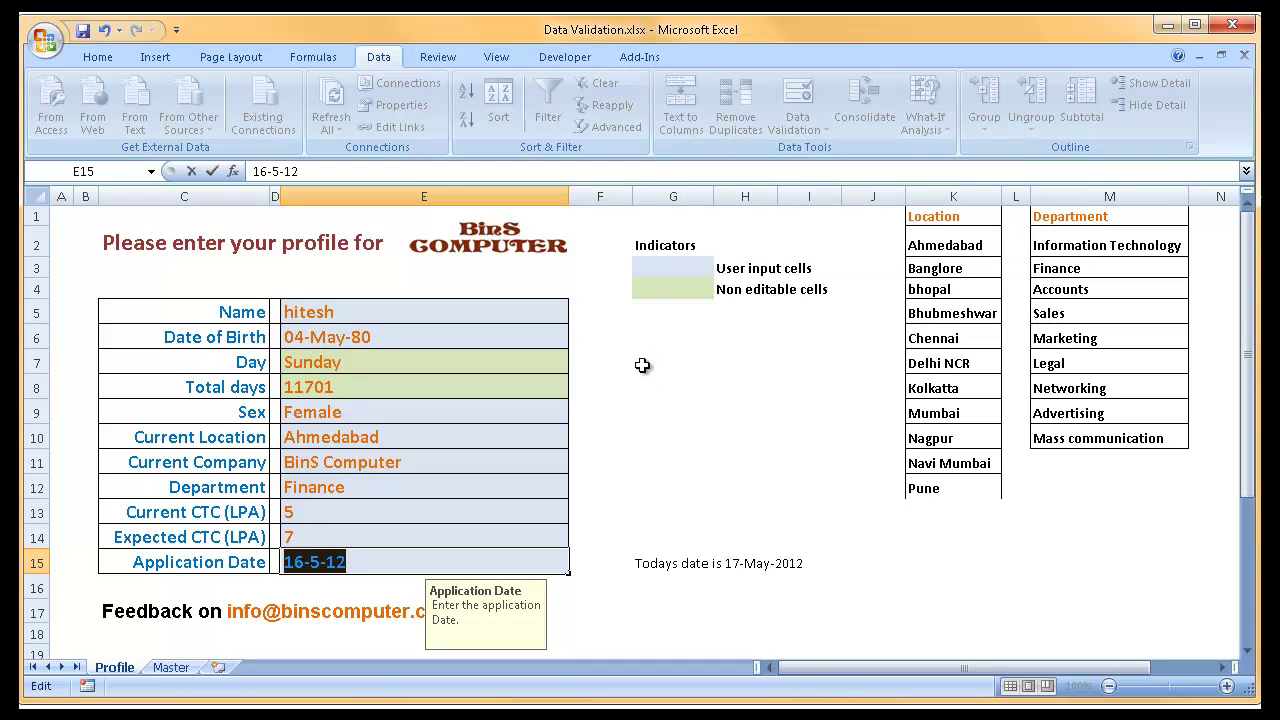
key("Return")
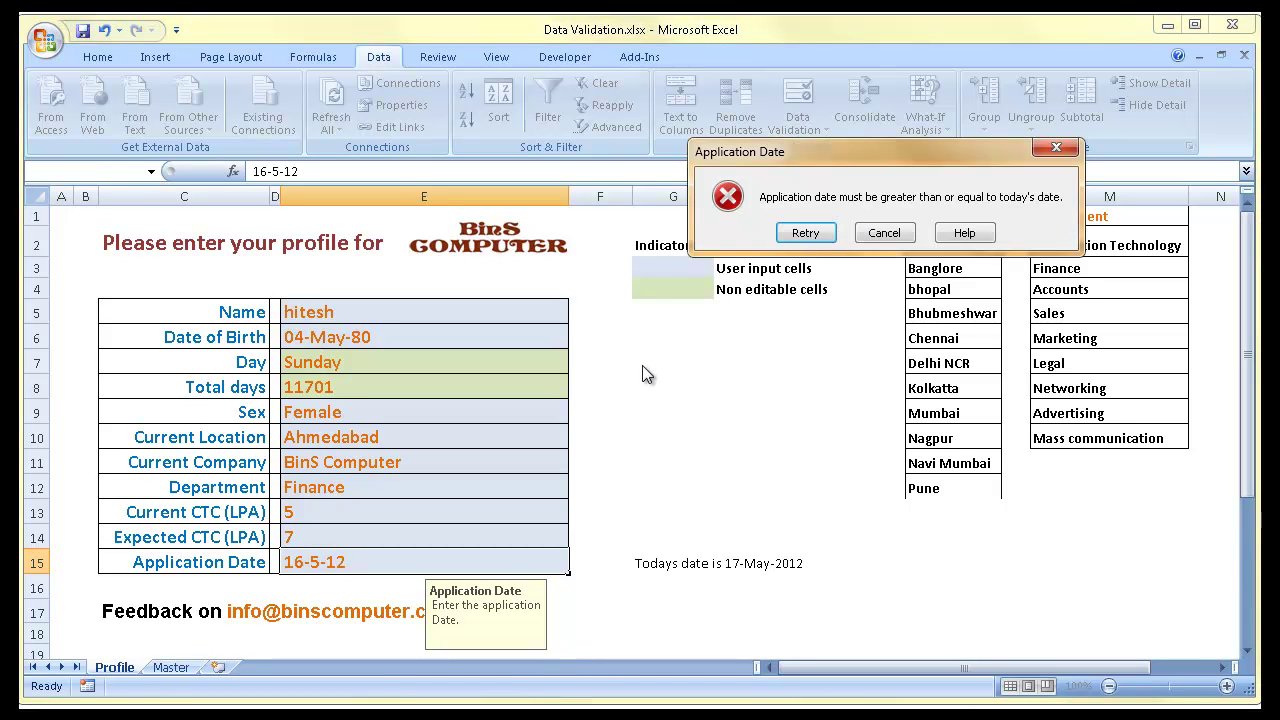
key("Escape")
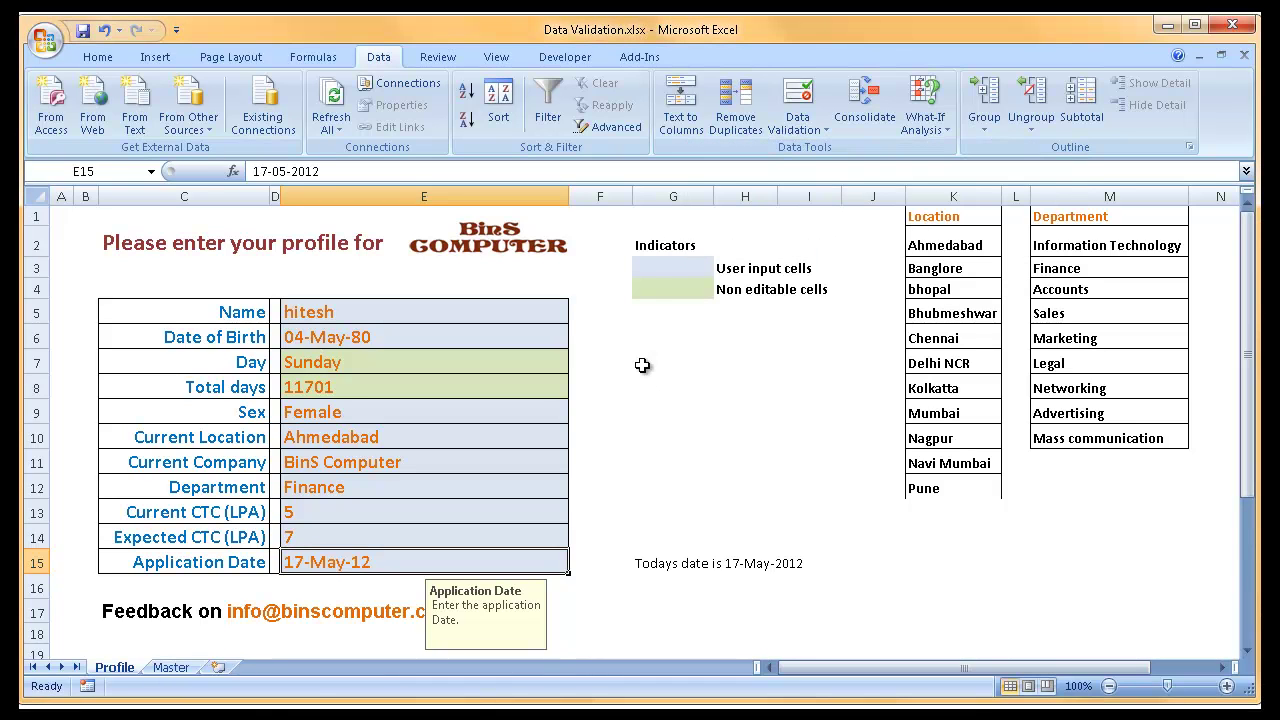